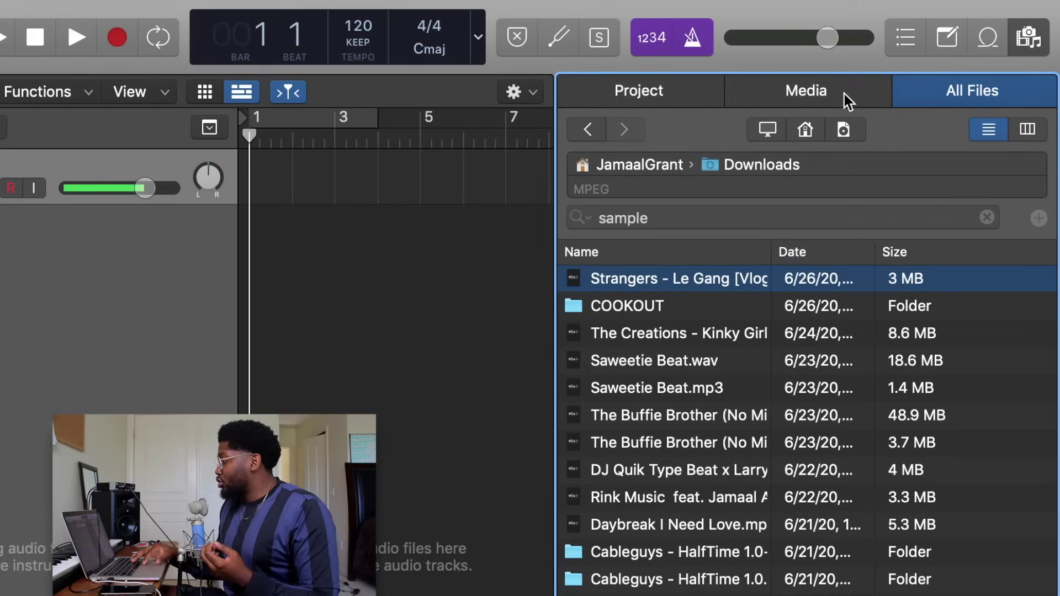
# Step: Drag the Strangers - Le Gang file from the Downloads folder onto track 1 at bar 1
pyautogui.click(1025, 38)
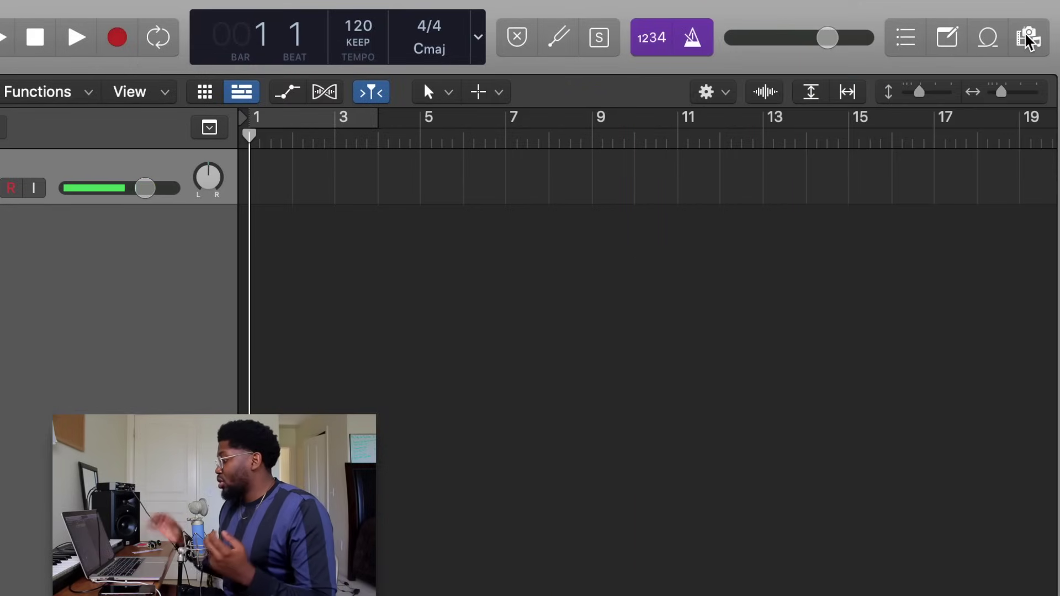
pyautogui.click(1028, 39)
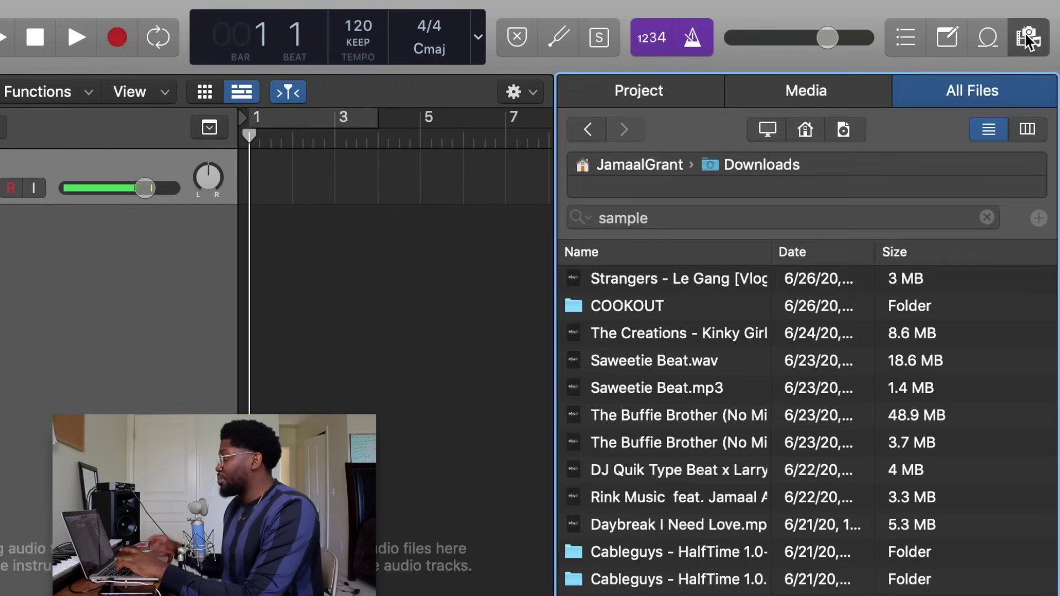
pyautogui.click(664, 161)
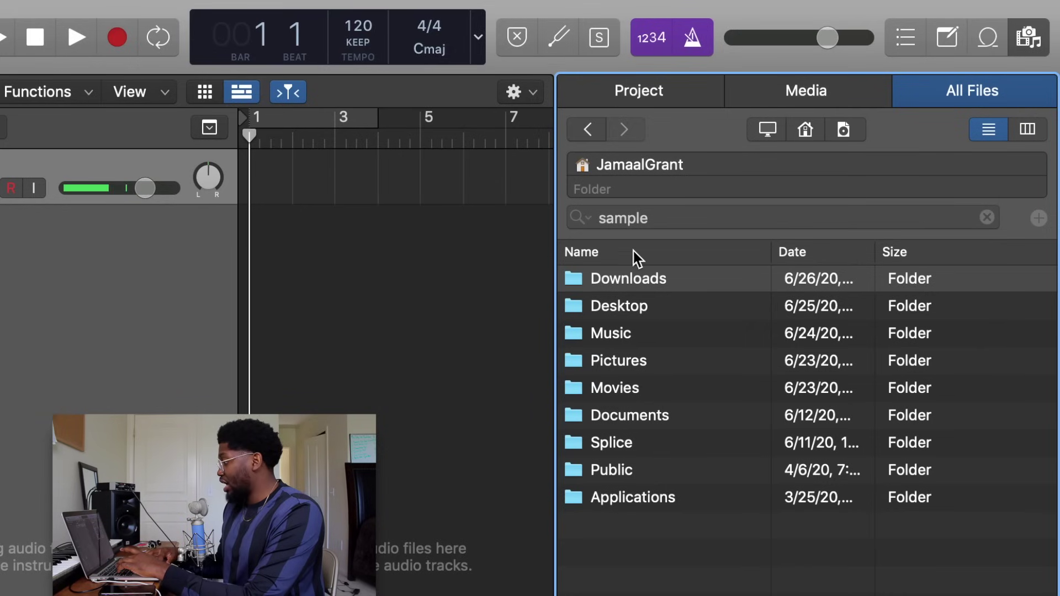
pyautogui.doubleClick(634, 280)
pyautogui.moveTo(696, 286); pyautogui.dragTo(251, 174)
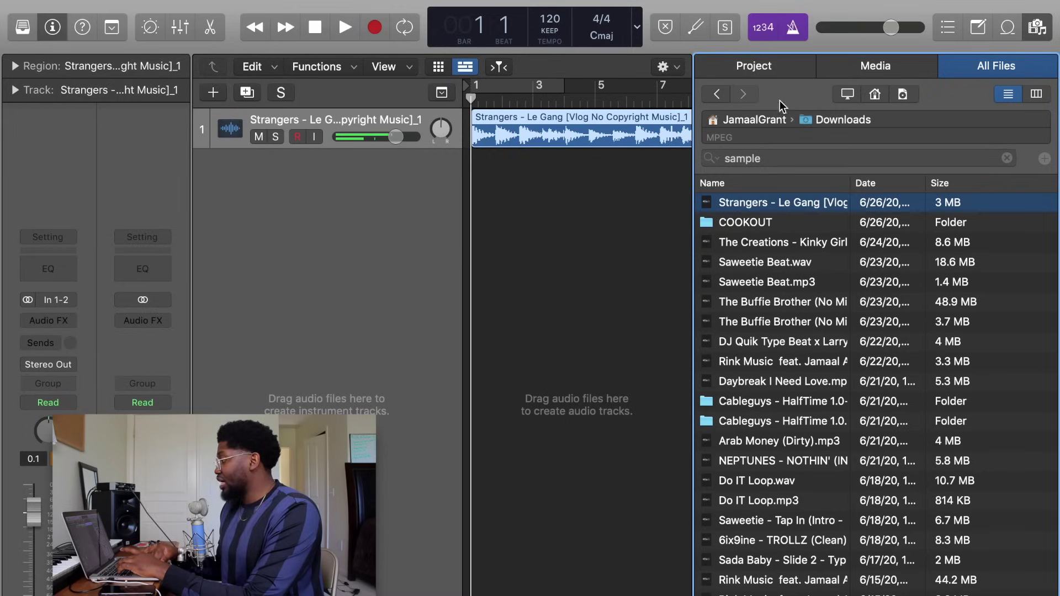
# Step: Search Spotlight for 'le gang' and drag the song file into Logic as a new track
pyautogui.press('f')
pyautogui.click(983, 10)
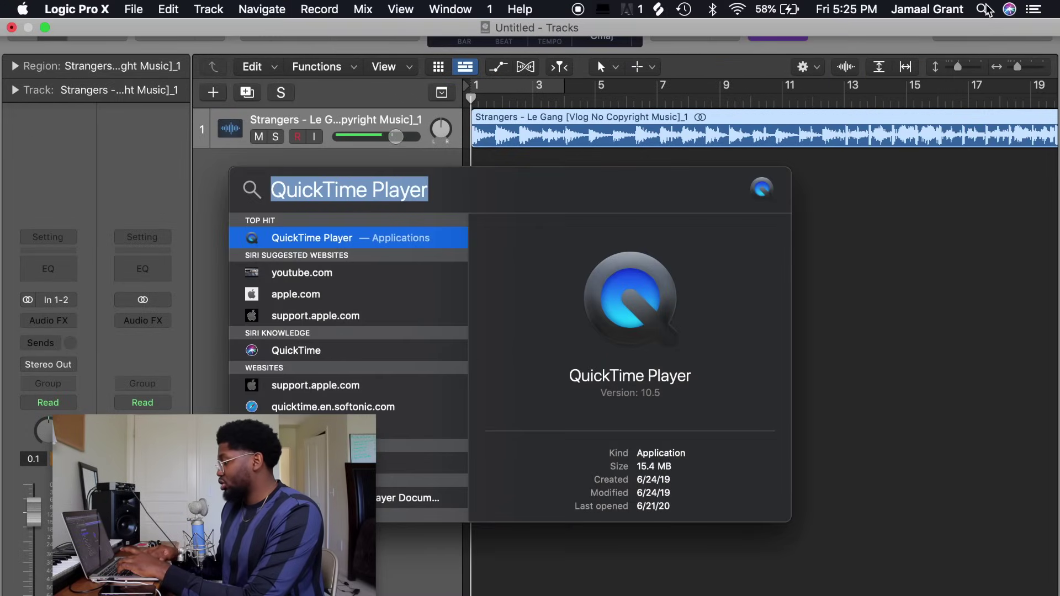
pyautogui.write('le gang')
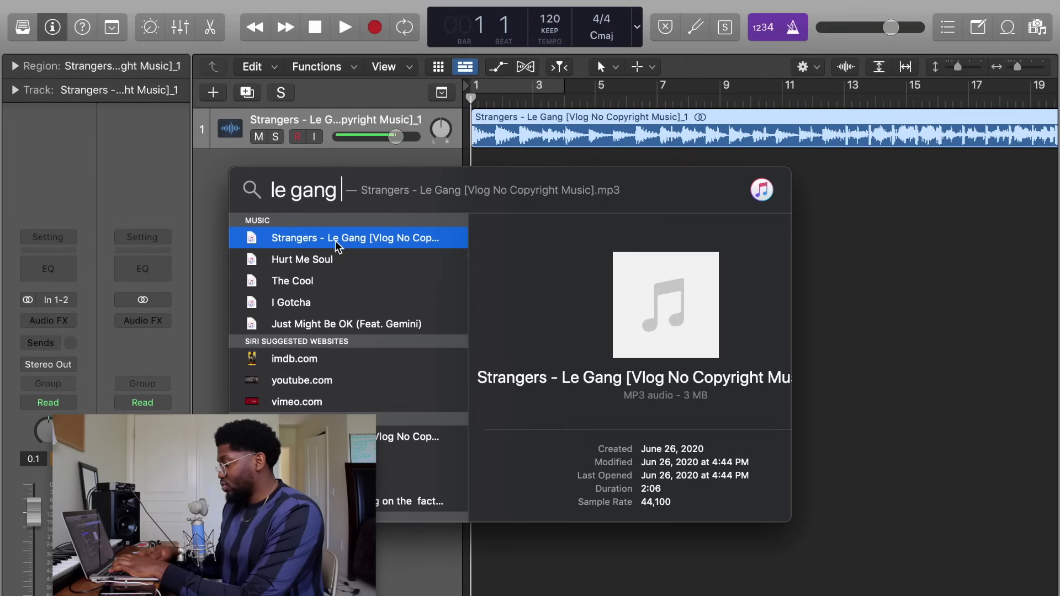
pyautogui.moveTo(672, 269); pyautogui.dragTo(460, 161)
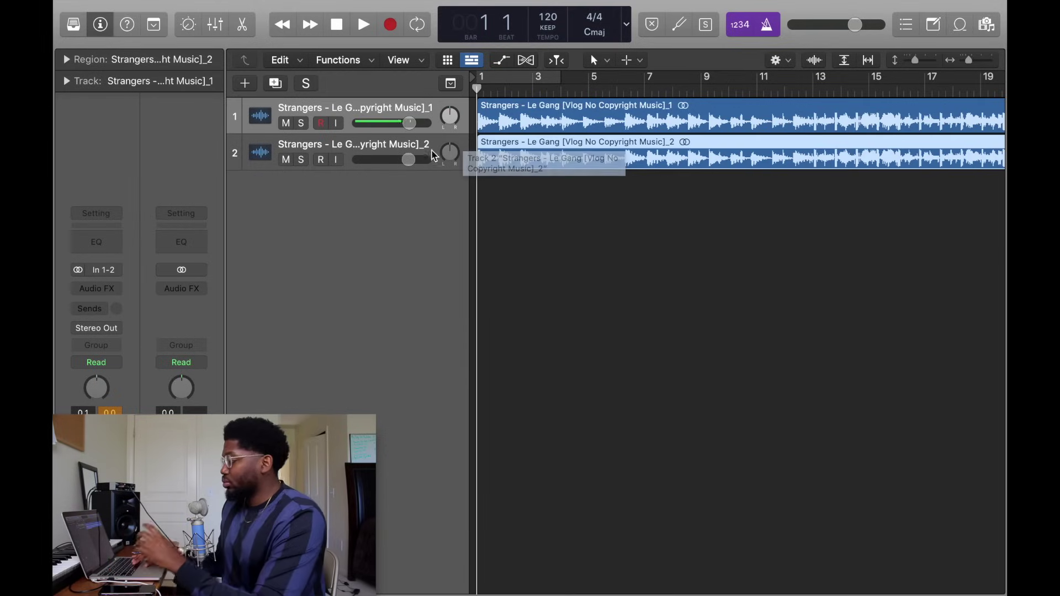
# Step: Delete the duplicate region on track 2, then remove the empty second track
pyautogui.click(427, 149)
pyautogui.press('Delete')
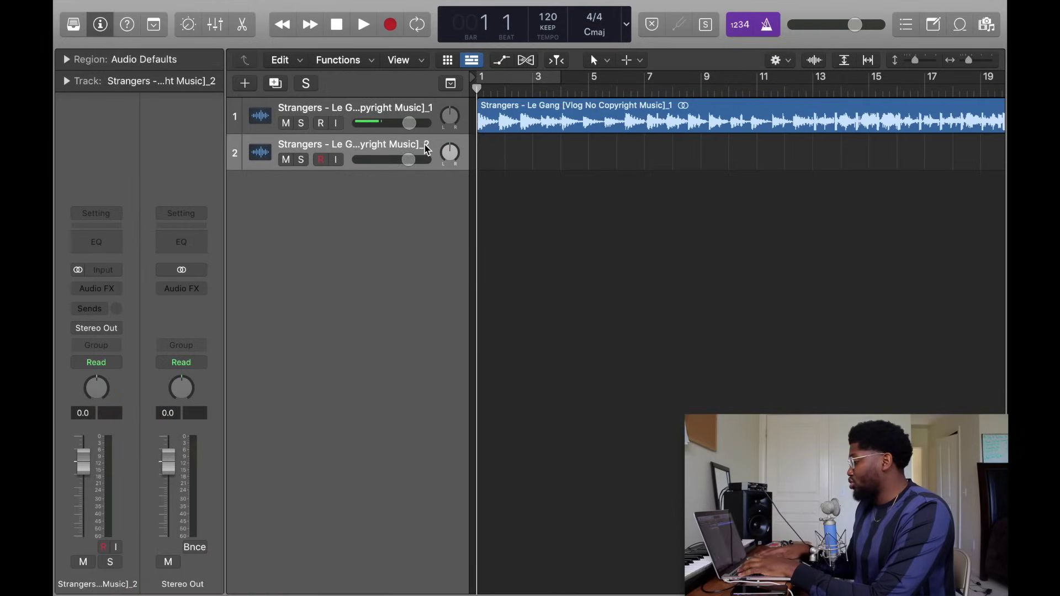
pyautogui.press('super+BackSpace')
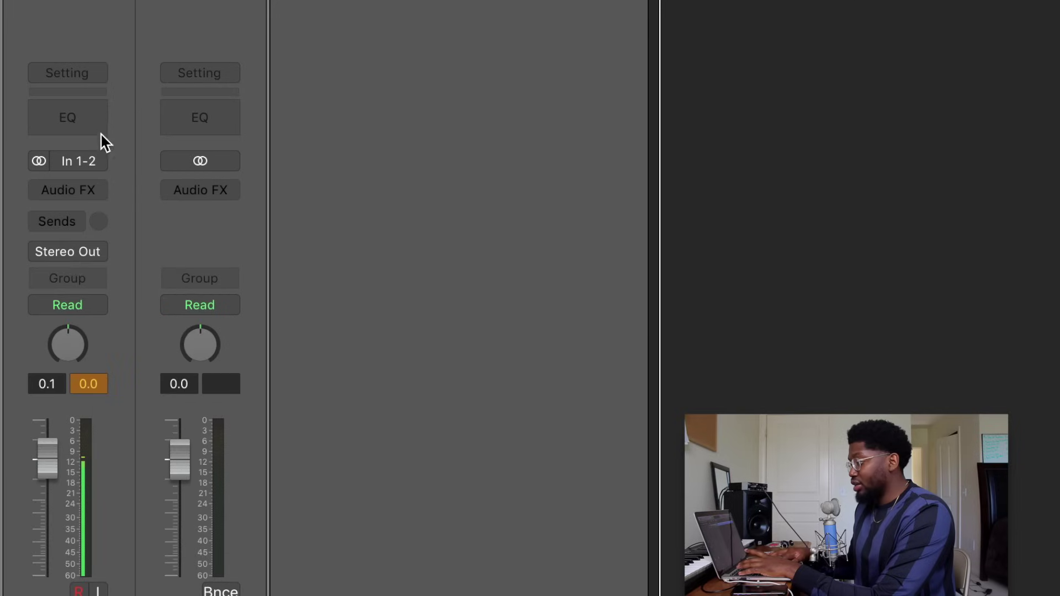
# Step: Insert a stereo Metering > BPM Counter on the Strangers track and play the loop to detect tempo
pyautogui.click(97, 190)
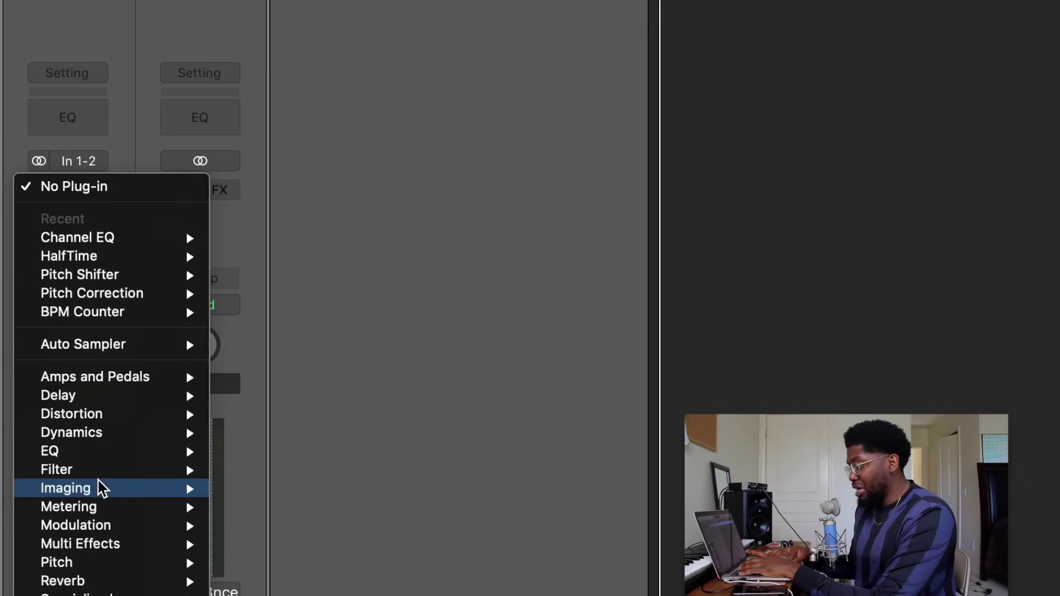
pyautogui.moveTo(101, 511)
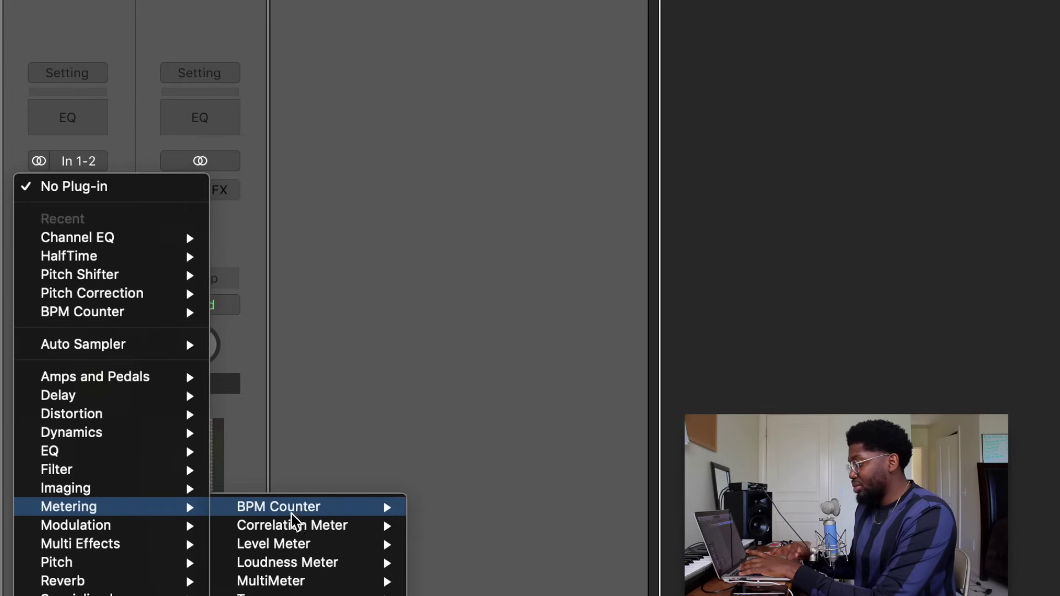
pyautogui.moveTo(363, 509)
pyautogui.click(430, 508)
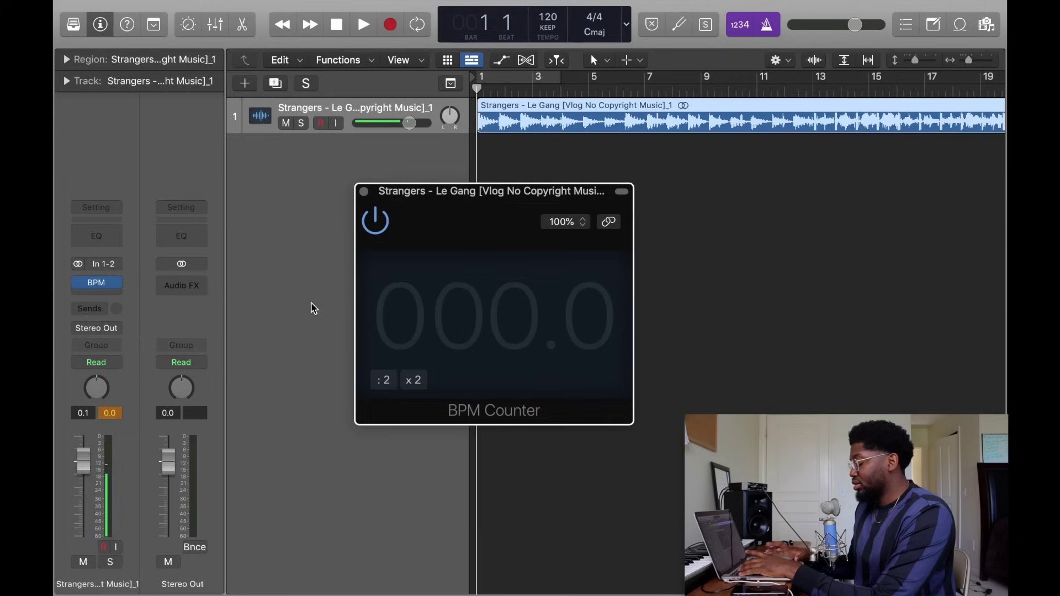
pyautogui.press('space')
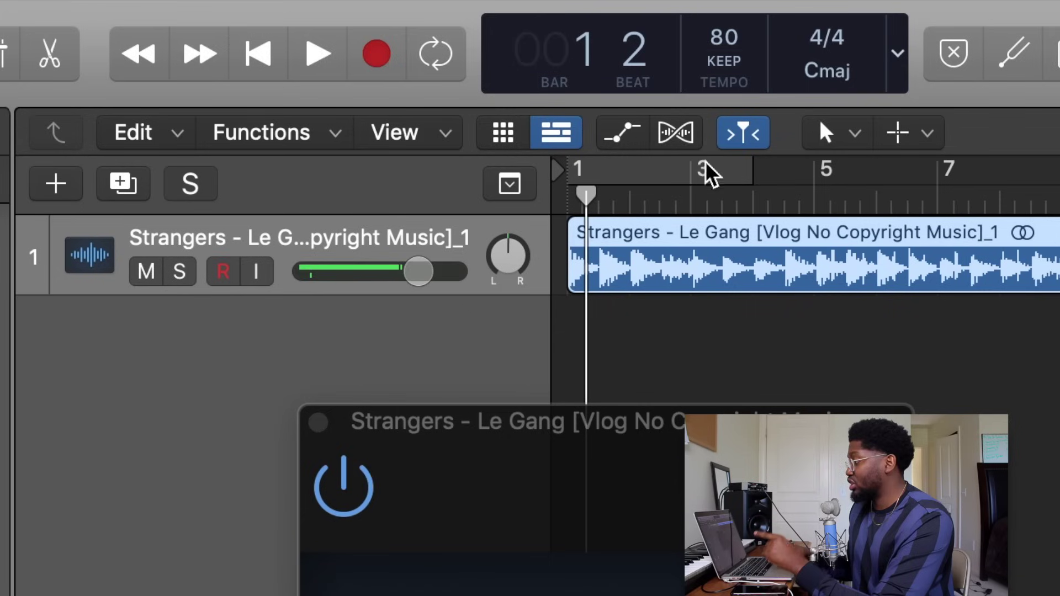
# Step: Enable flex editing and set the Strangers track's flex mode to Flex Time - Slicing
pyautogui.click(675, 132)
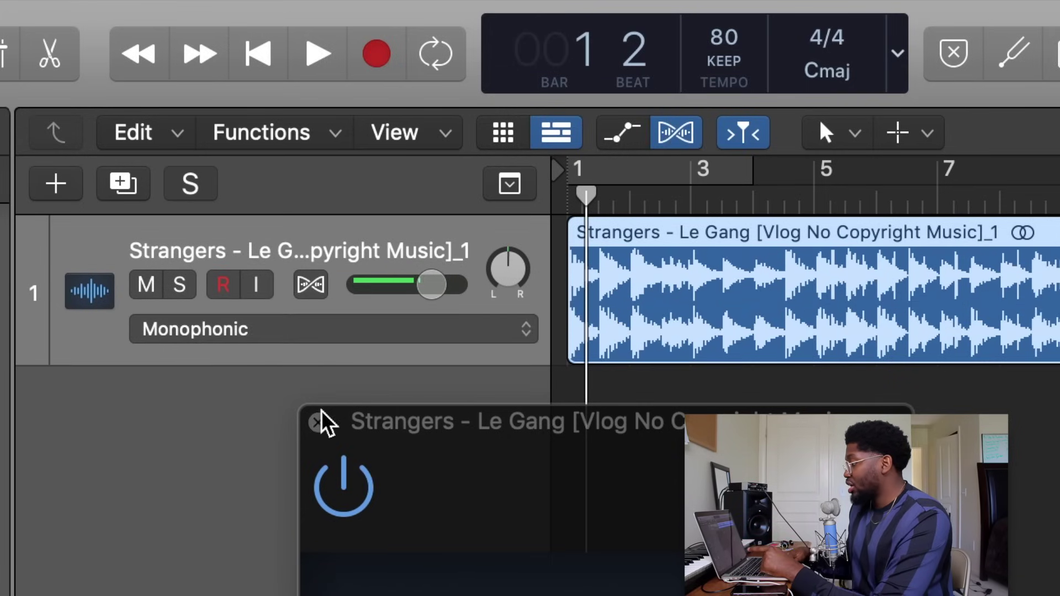
pyautogui.click(191, 338)
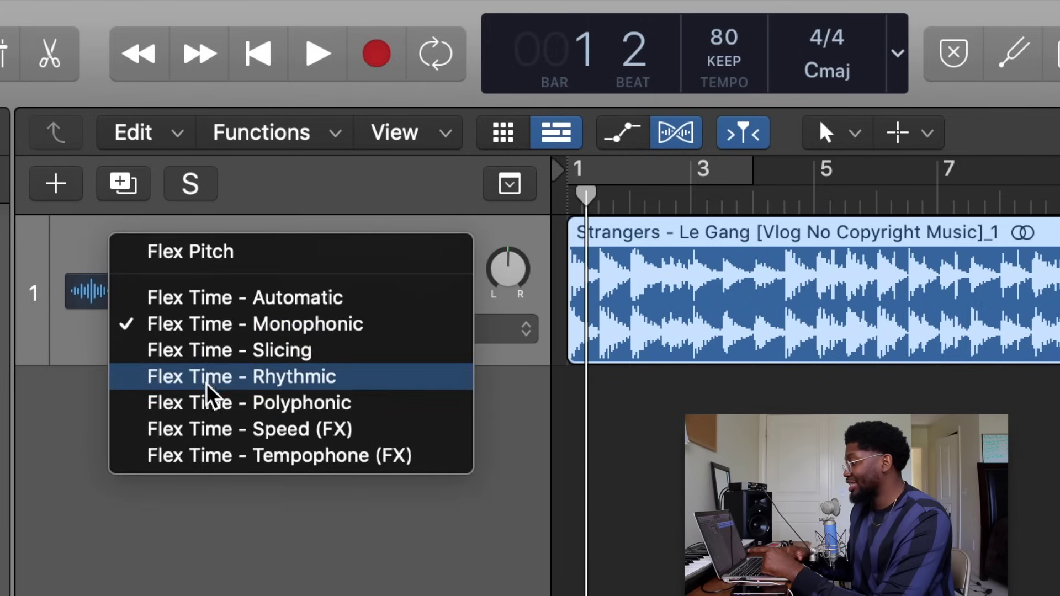
pyautogui.click(209, 360)
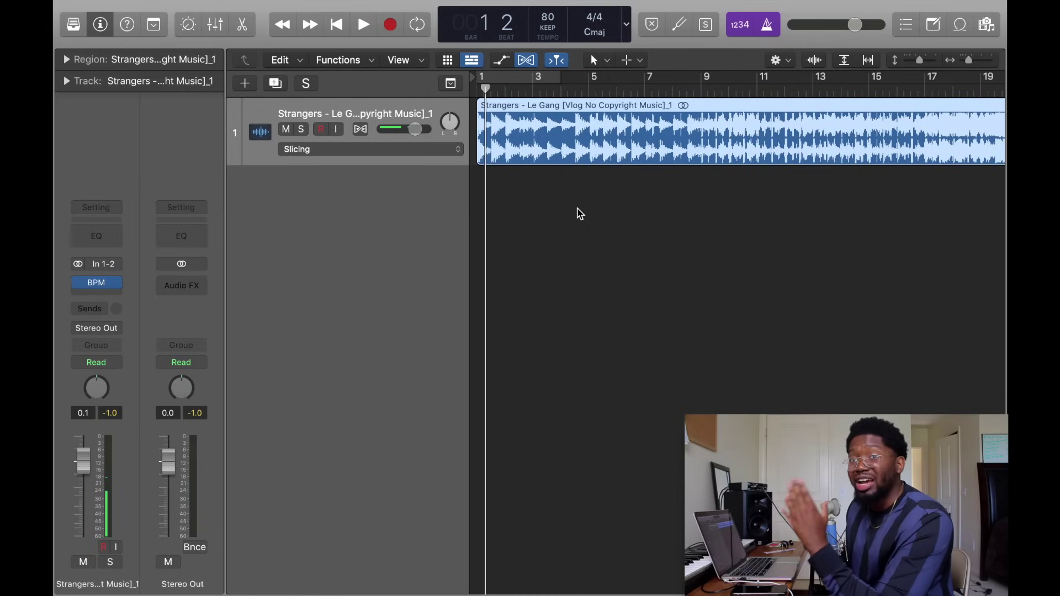
pyautogui.press('super+Right')
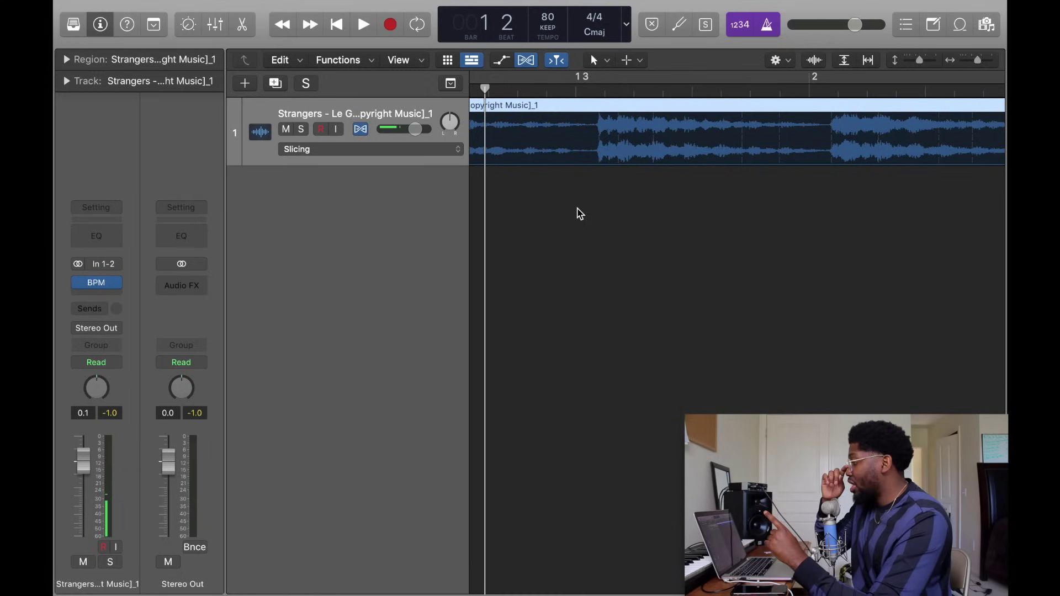
# Step: Enlarge the Strangers track's waveform and play the loop to find its start
pyautogui.press('super+Left')
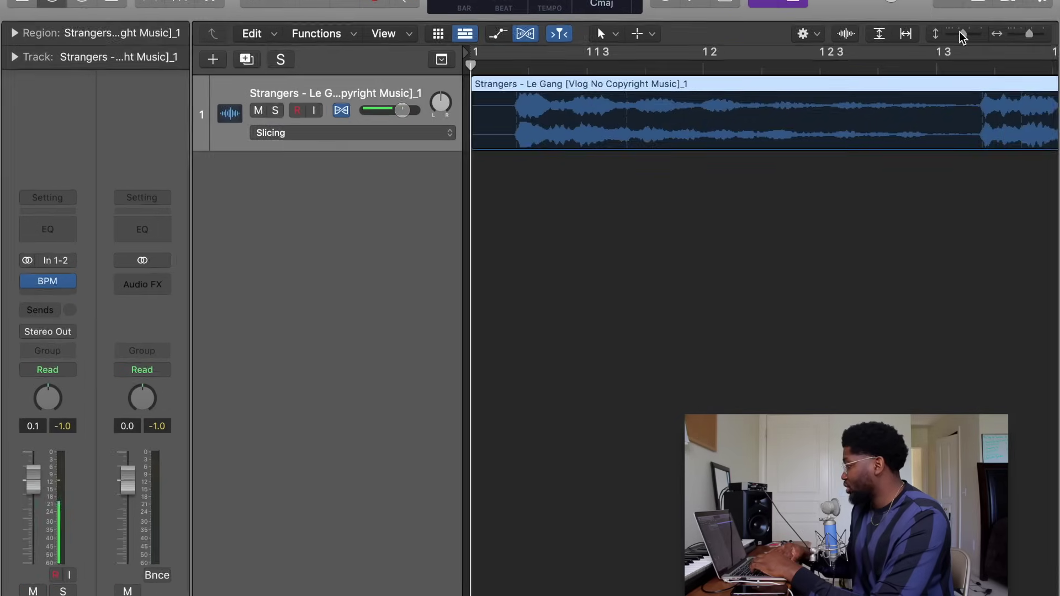
pyautogui.press('super+Down')
pyautogui.press('super+Down')
pyautogui.press('super+Down')
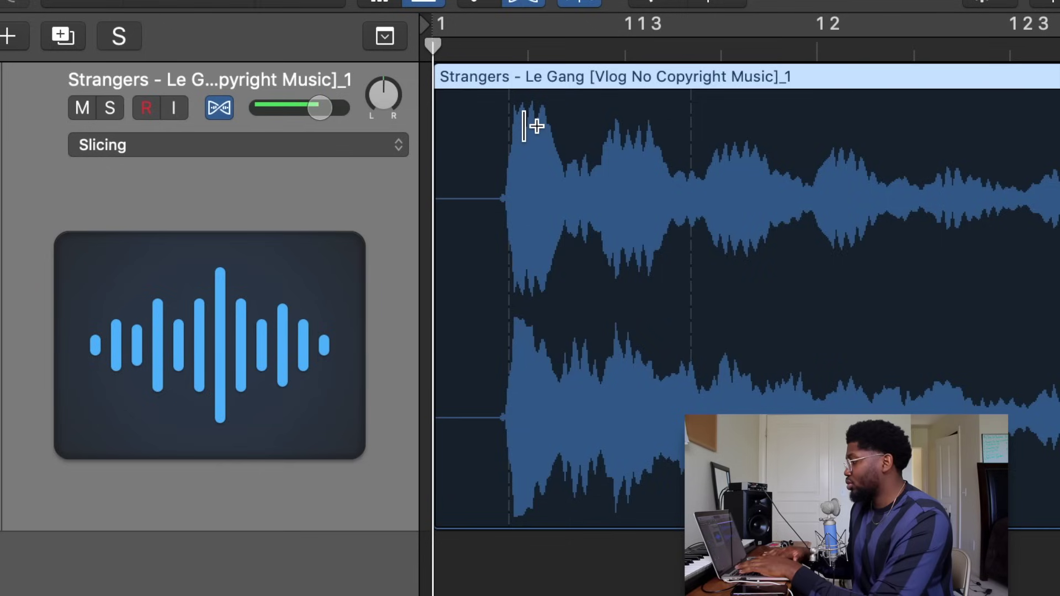
pyautogui.press('space')
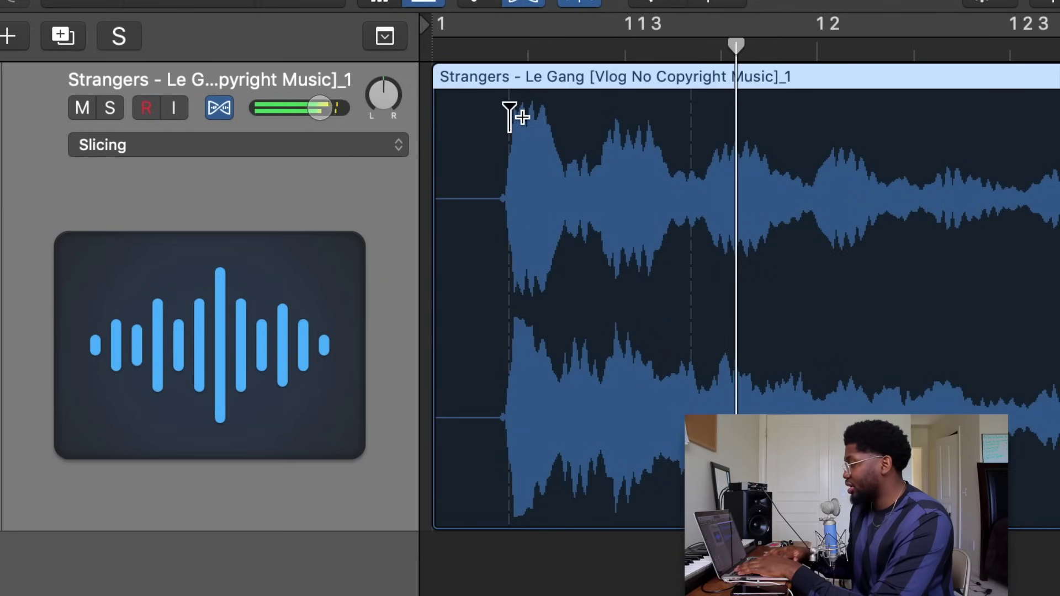
pyautogui.press('space')
pyautogui.press('space')
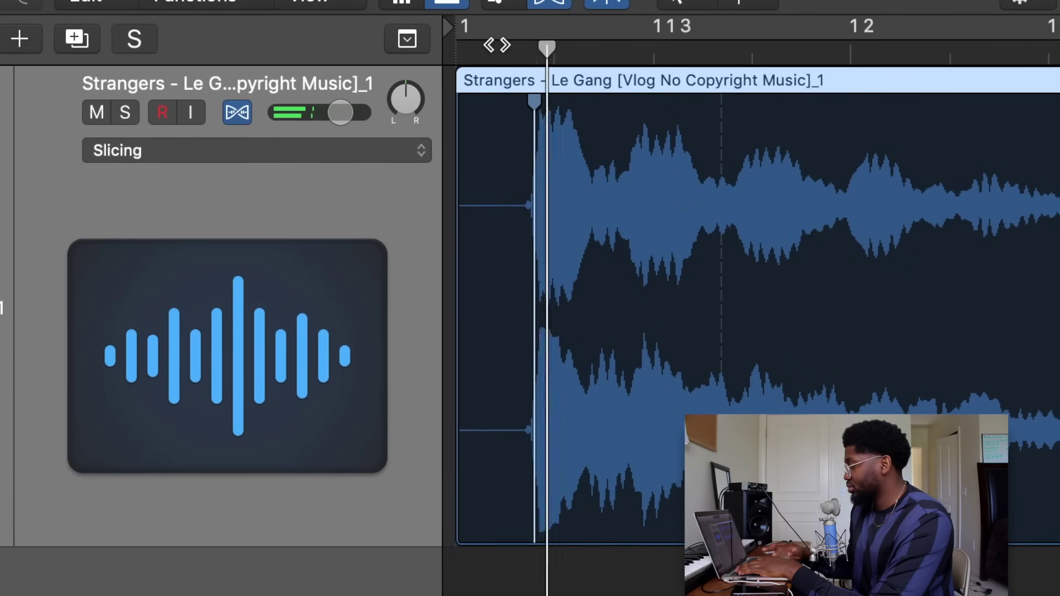
pyautogui.press('super+Left')
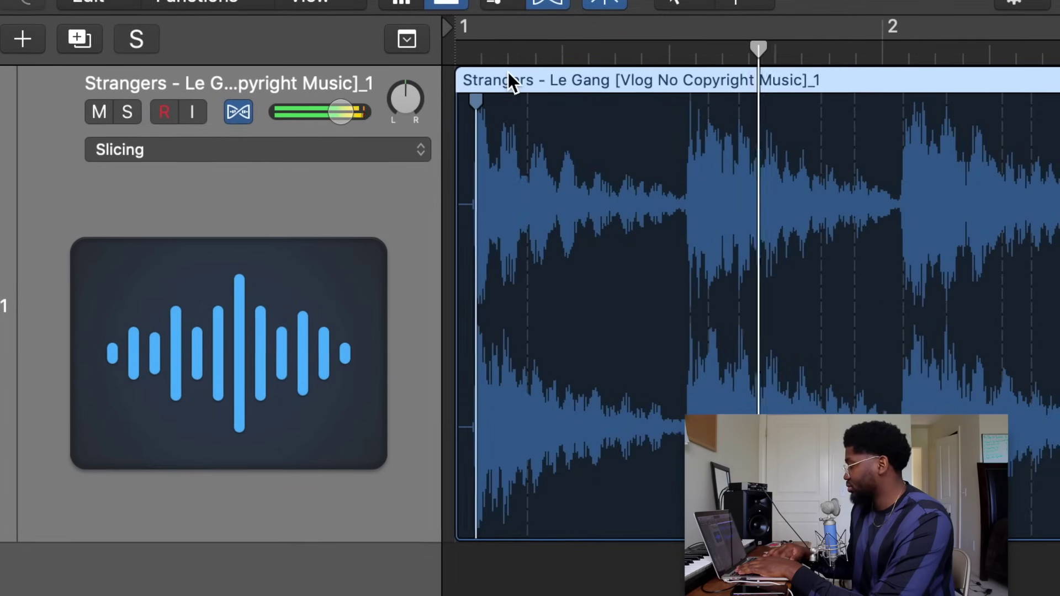
pyautogui.hscroll(5, 506, 72)
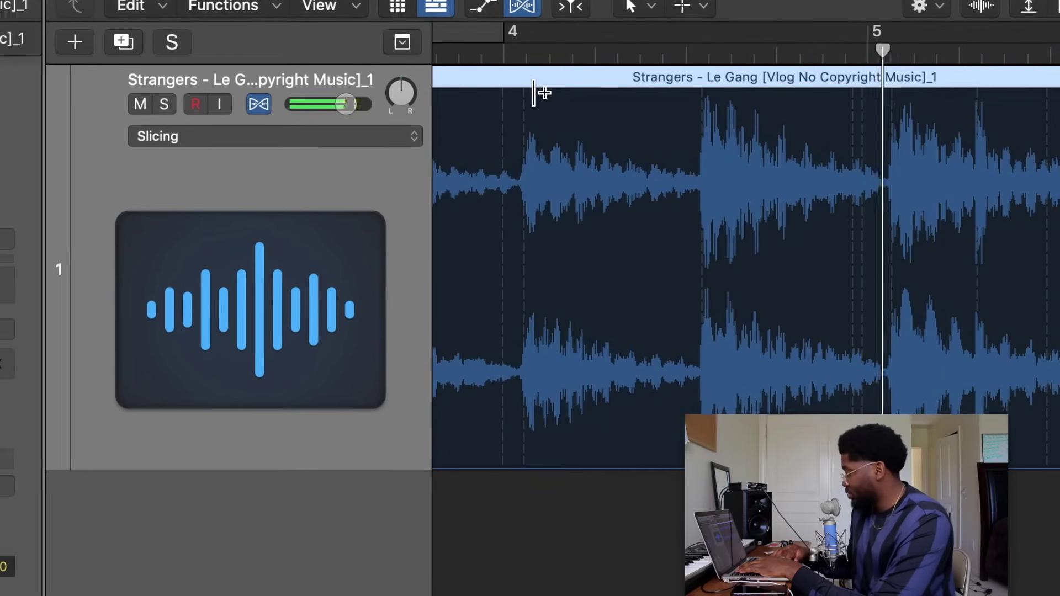
# Step: Add a flex marker at the waveform onset just after bar 5 and audition the cut point
pyautogui.press('super+Right')
pyautogui.click(842, 119)
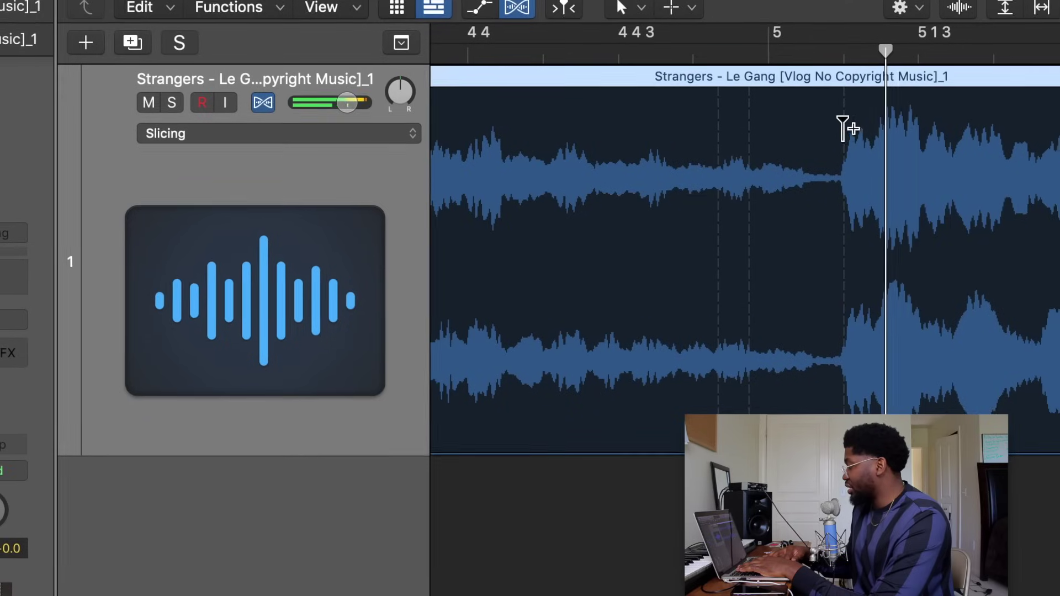
pyautogui.press('space')
pyautogui.press('Return')
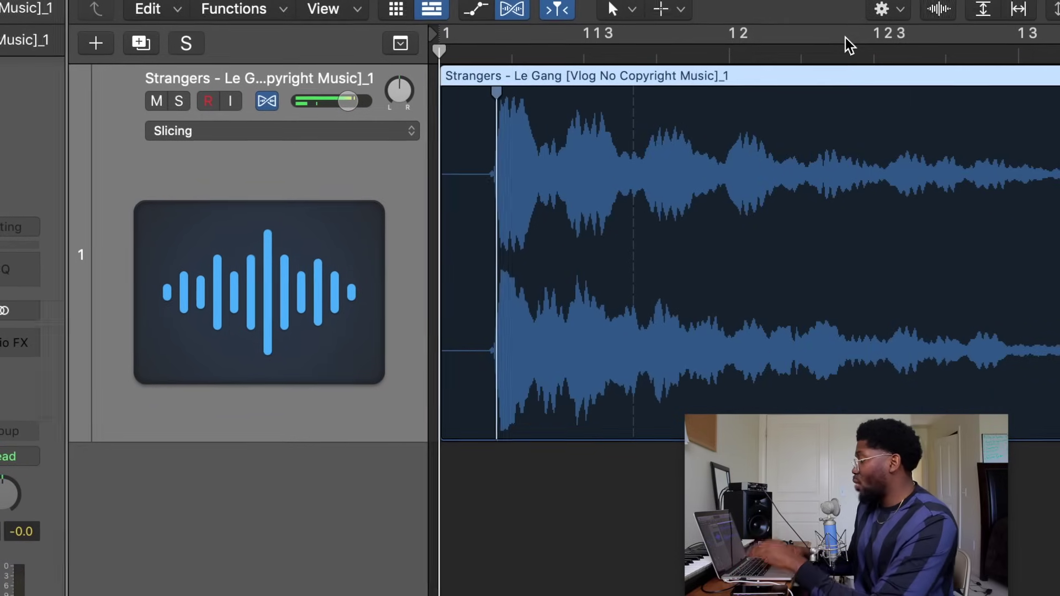
pyautogui.press('space')
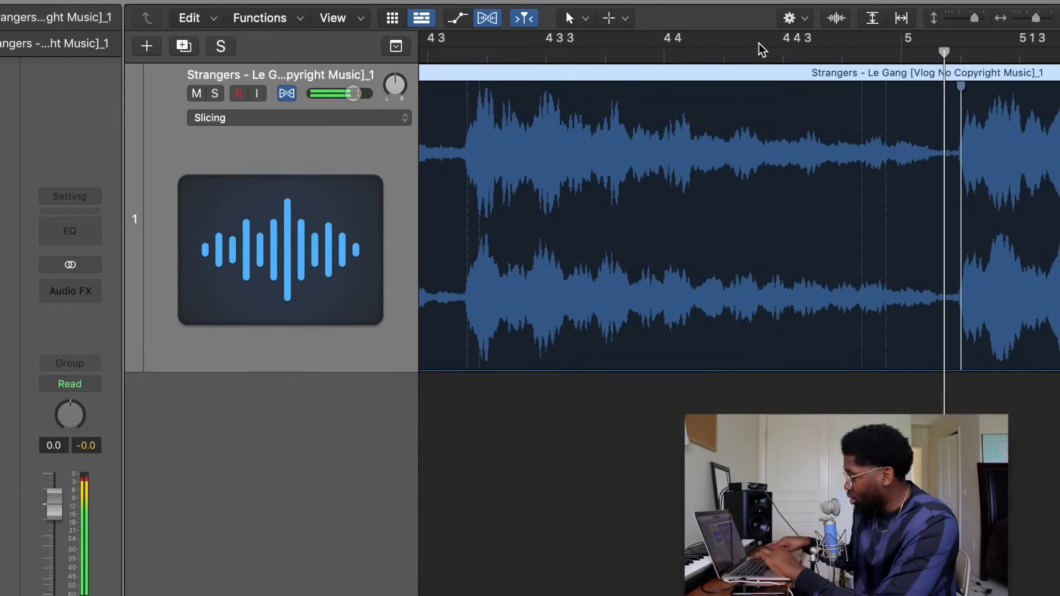
pyautogui.press('space')
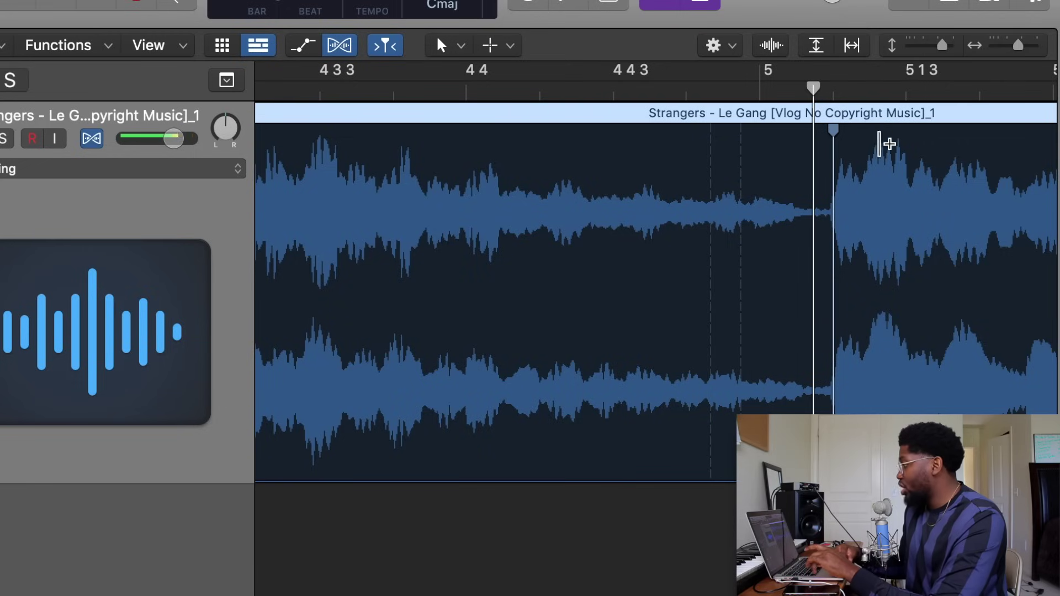
# Step: Slice the region at its flex markers and delete the piece after bar 5
pyautogui.rightClick(886, 119)
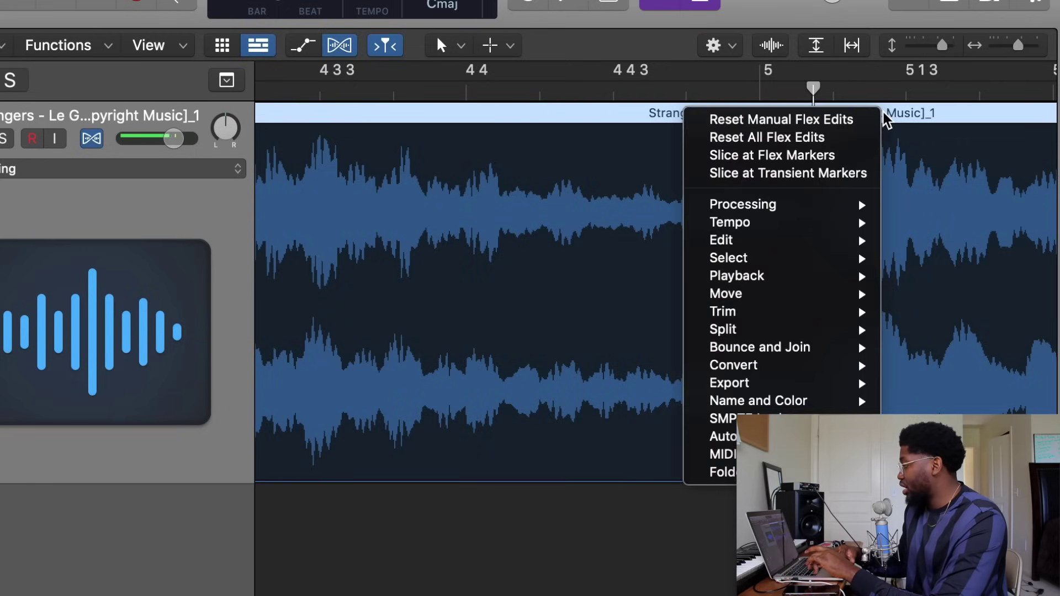
pyautogui.click(830, 165)
pyautogui.scroll(-5, 831, 174)
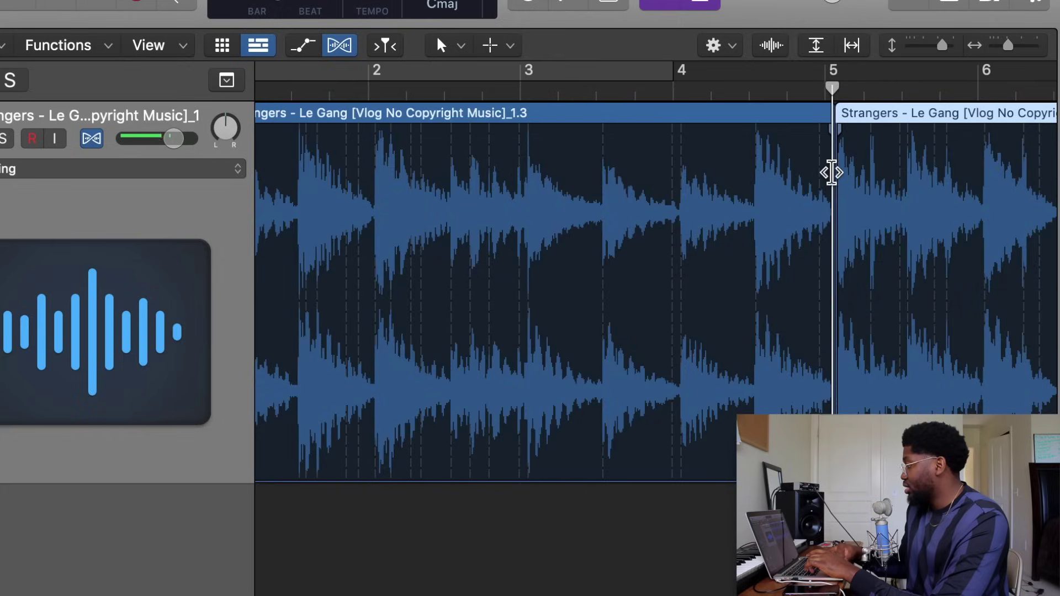
pyautogui.scroll(-3, 834, 178)
pyautogui.scroll(8, 798, 171)
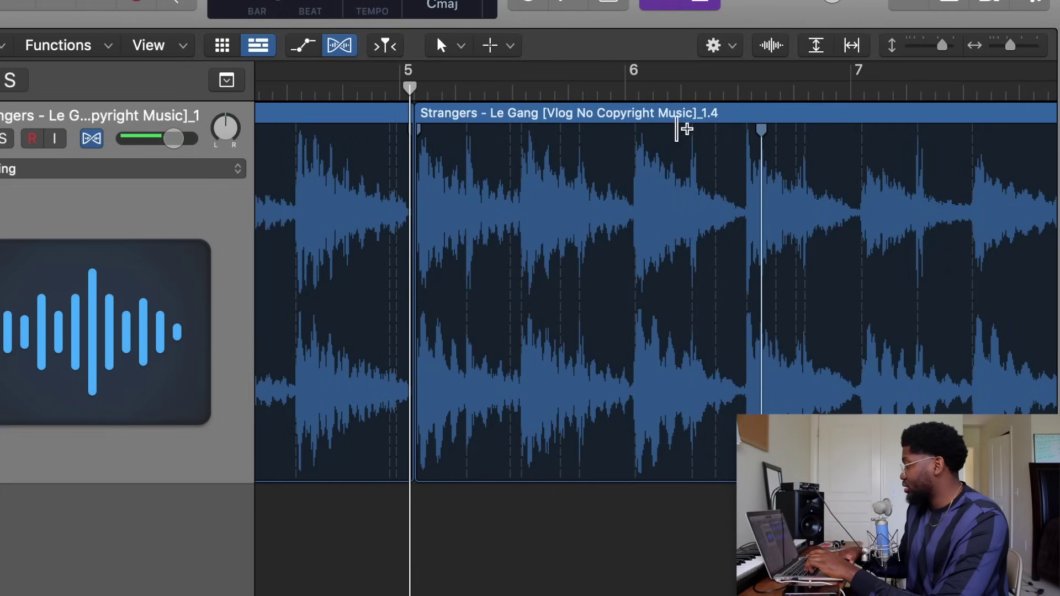
pyautogui.click(674, 123)
pyautogui.press('Delete')
pyautogui.press('Return')
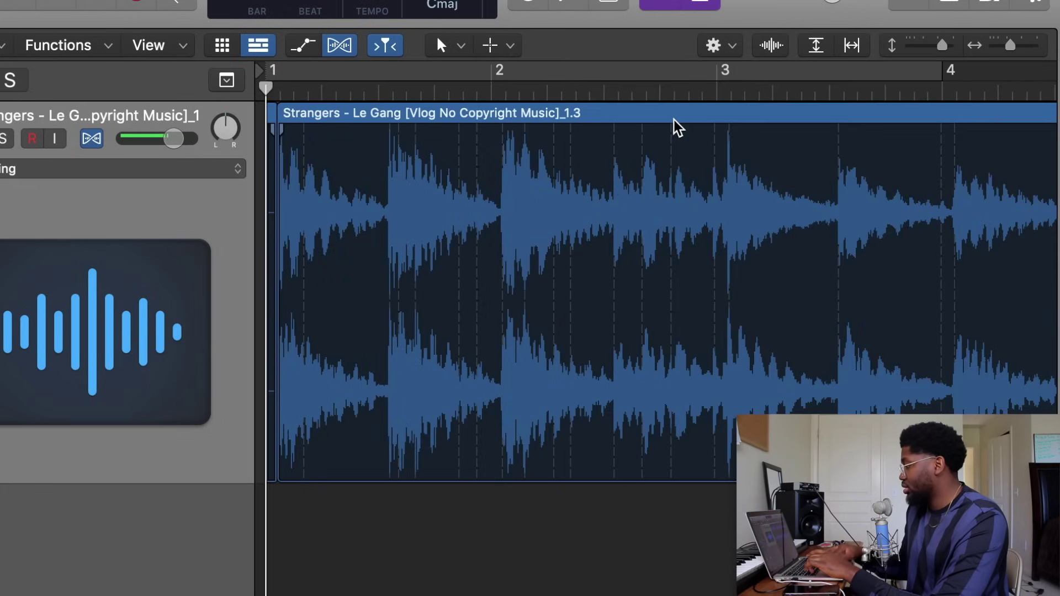
# Step: Delete the small lead-in piece and move the loop region to start at bar 1
pyautogui.scroll(8, 450, 123)
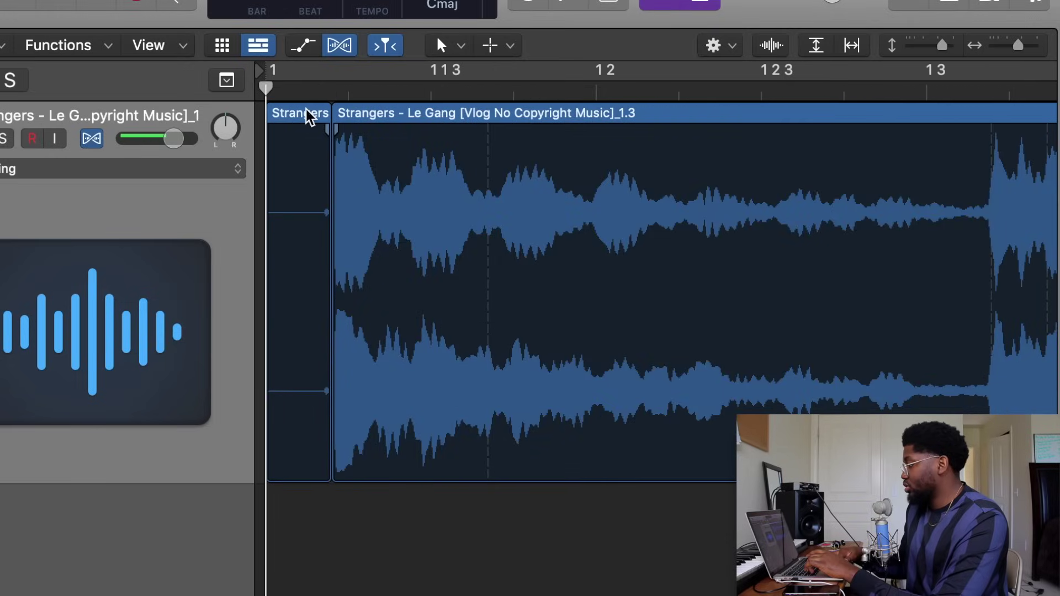
pyautogui.click(308, 114)
pyautogui.press('Delete')
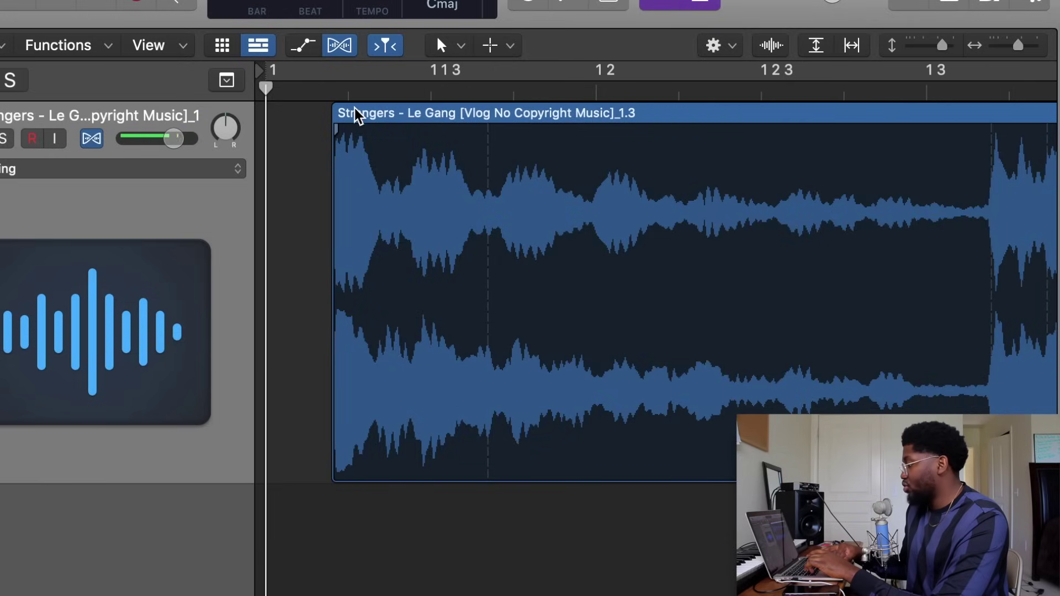
pyautogui.moveTo(356, 116); pyautogui.dragTo(268, 119)
pyautogui.scroll(-8, 276, 129)
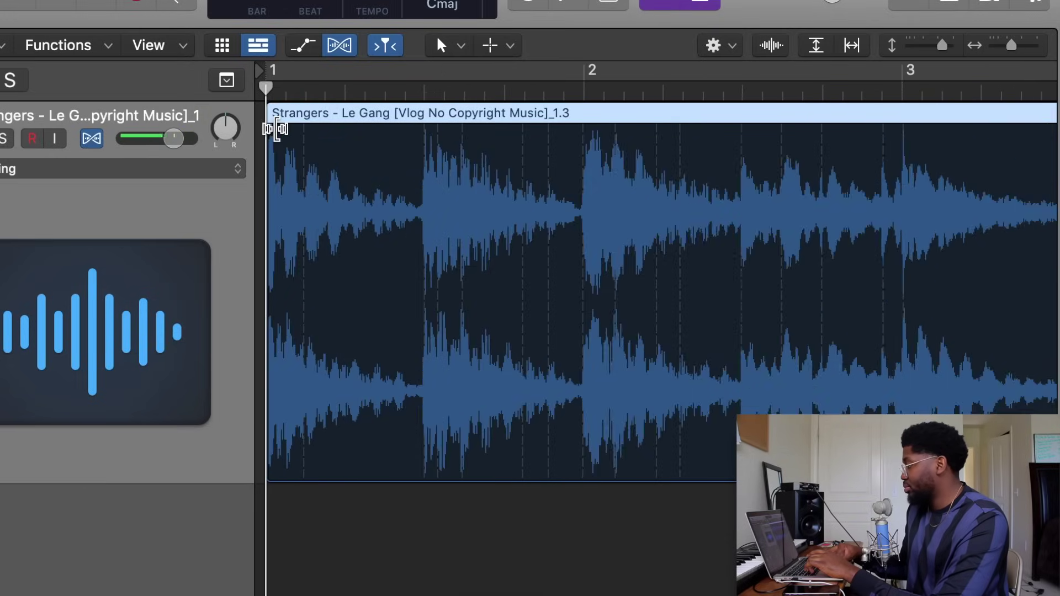
pyautogui.scroll(-6, 276, 130)
# Step: Turn on Cycle over the loop region, confirm it ends at bar 5, and return to bar 1
pyautogui.click(334, 85)
pyautogui.scroll(6, 603, 122)
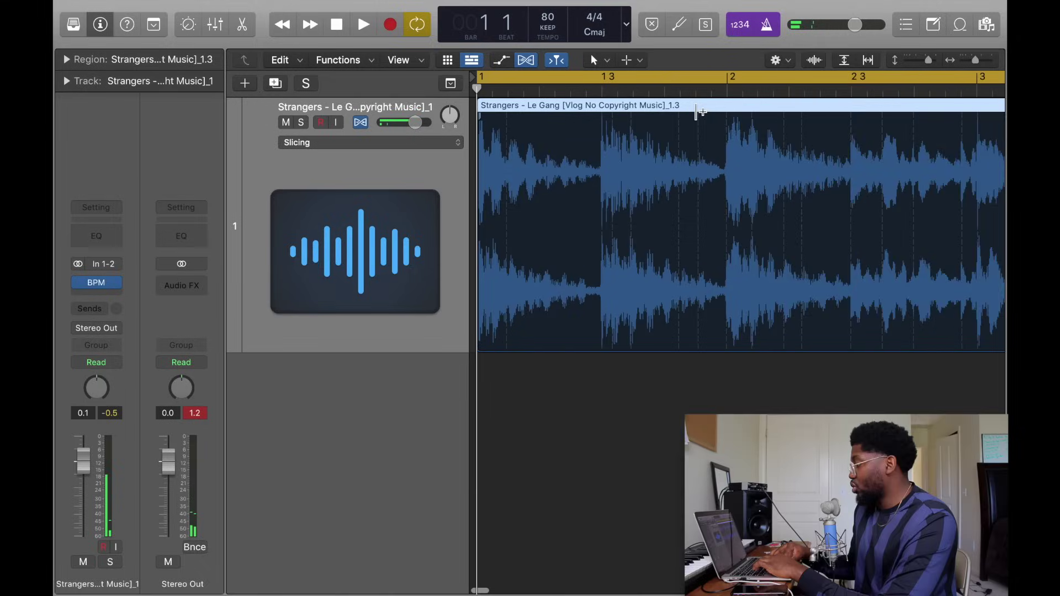
pyautogui.scroll(-4, 698, 112)
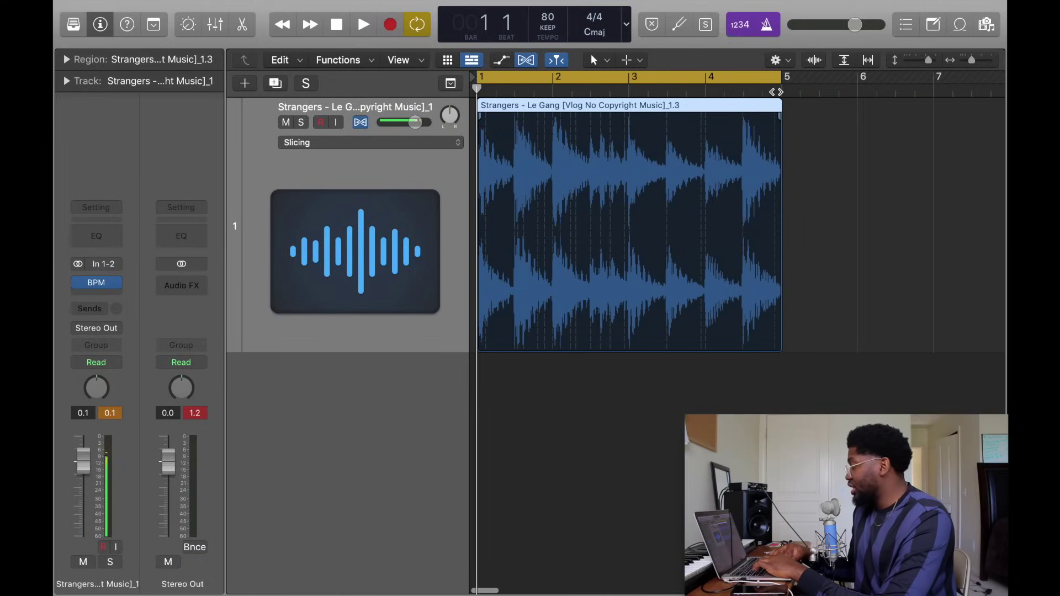
pyautogui.hotkey('alt', 'shift', 'Return')
pyautogui.press('super+Right')
pyautogui.press('super+Right')
pyautogui.press('super+Right')
pyautogui.press('super+Right')
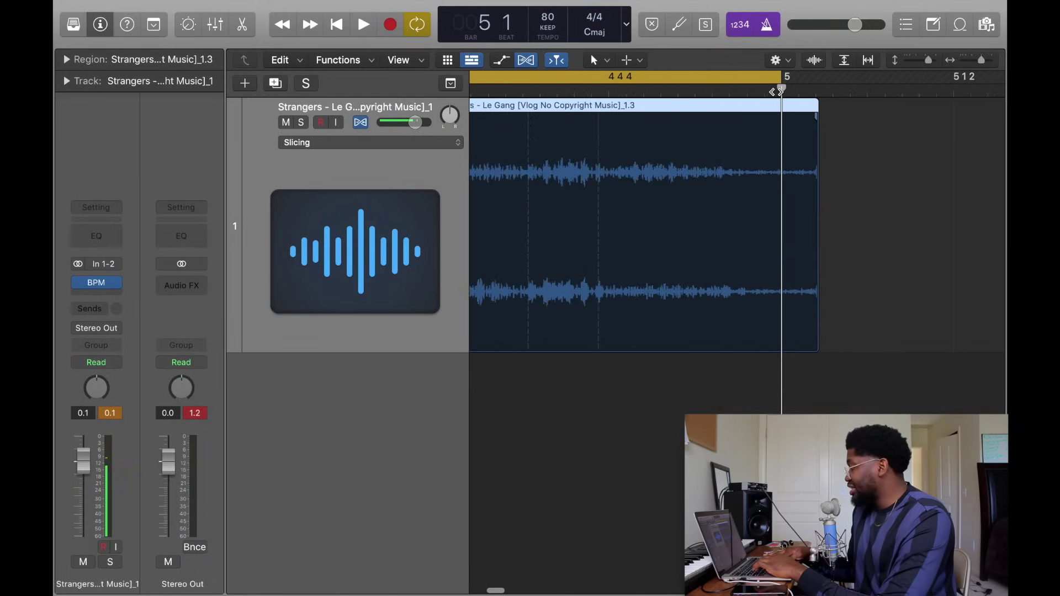
pyautogui.hscroll(-3, 737, 105)
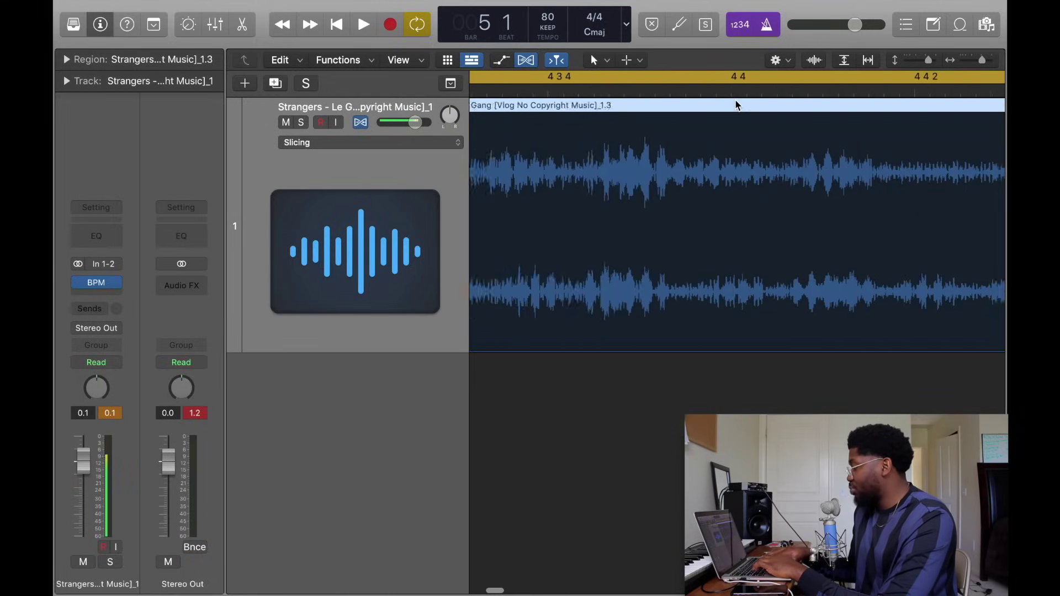
pyautogui.hscroll(-2, 737, 105)
pyautogui.press('Return')
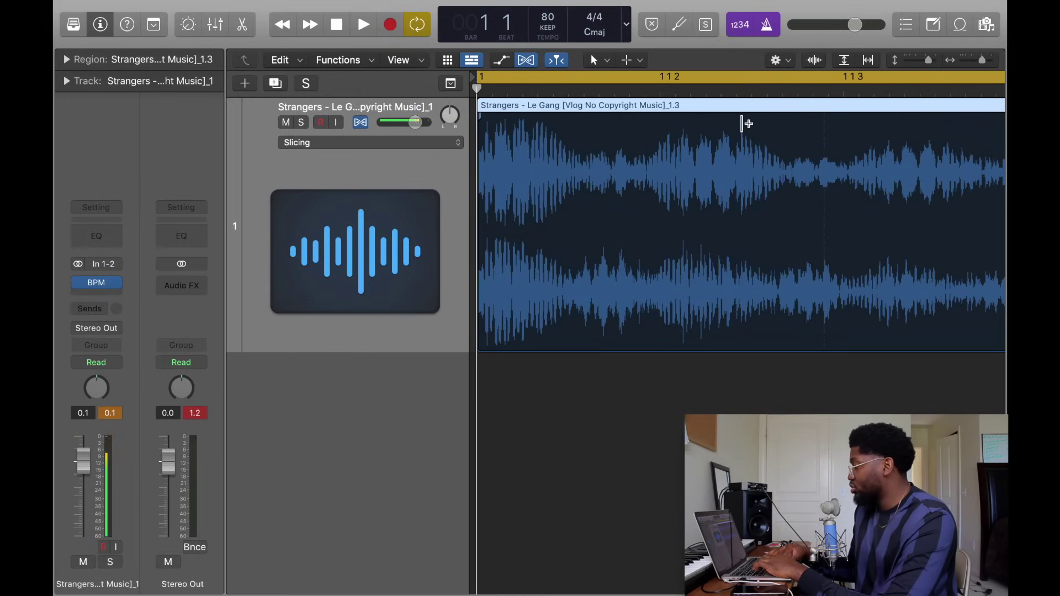
pyautogui.hscroll(6, 746, 124)
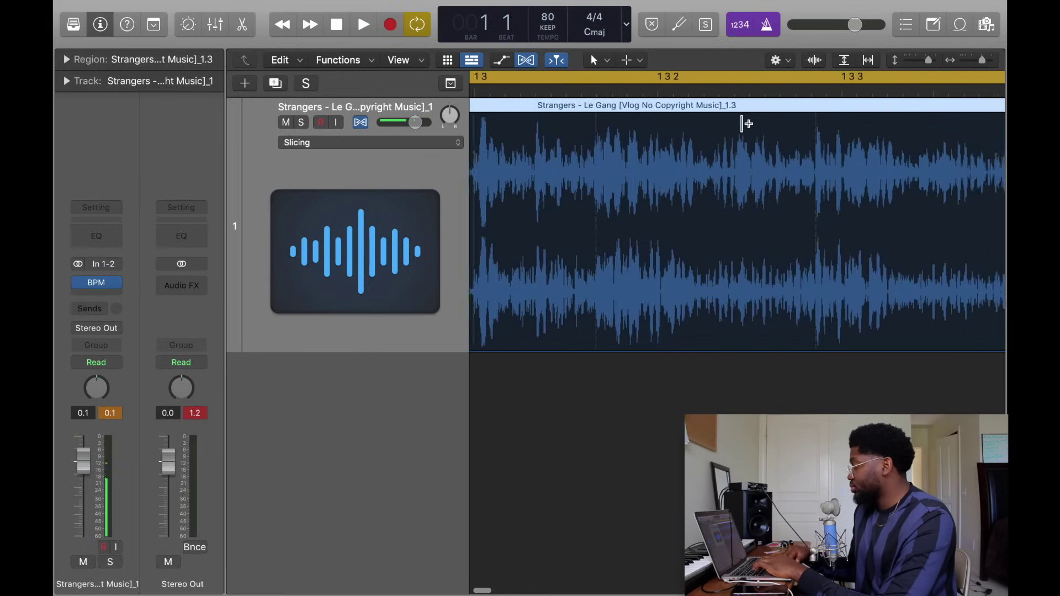
# Step: Play and stop the loop, place the playhead at bar 5, and zoom into the region's end
pyautogui.hscroll(8, 746, 124)
pyautogui.press('space')
pyautogui.hscroll(15, 750, 146)
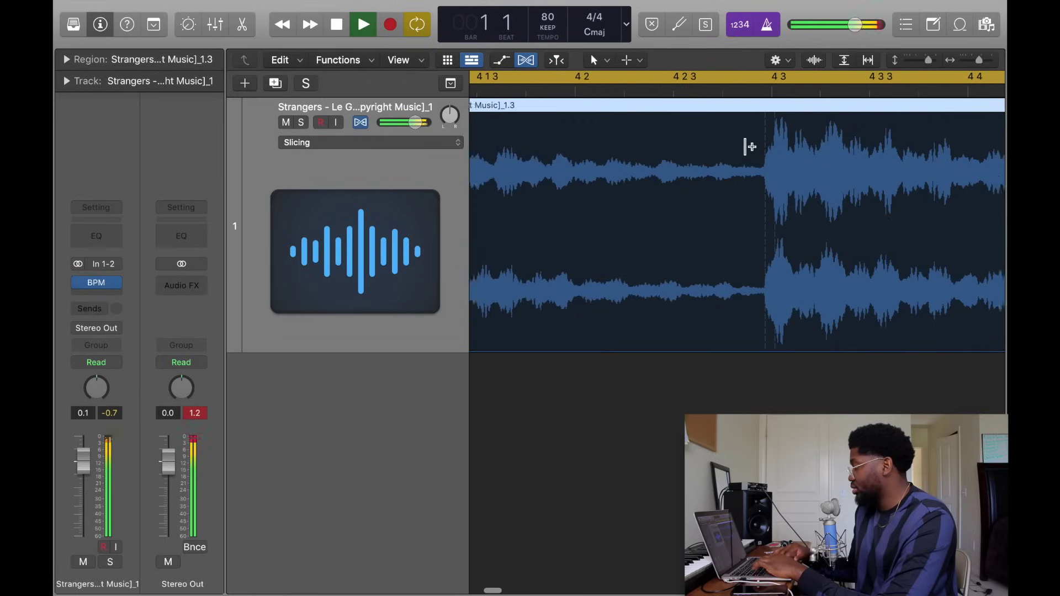
pyautogui.press('space')
pyautogui.press('super+Left')
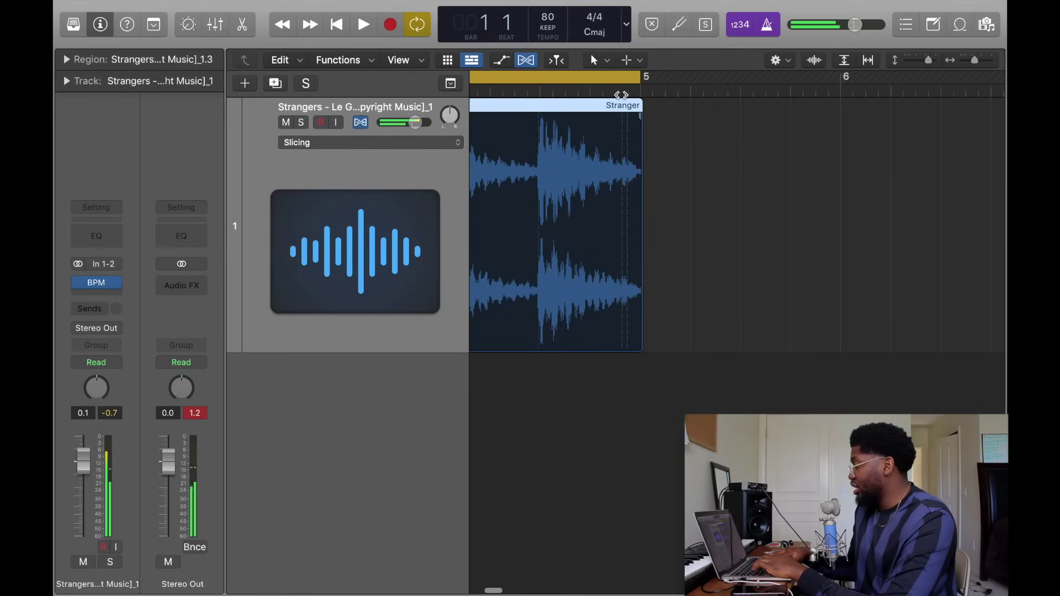
pyautogui.moveTo(620, 94); pyautogui.dragTo(639, 90)
pyautogui.press('super+Right')
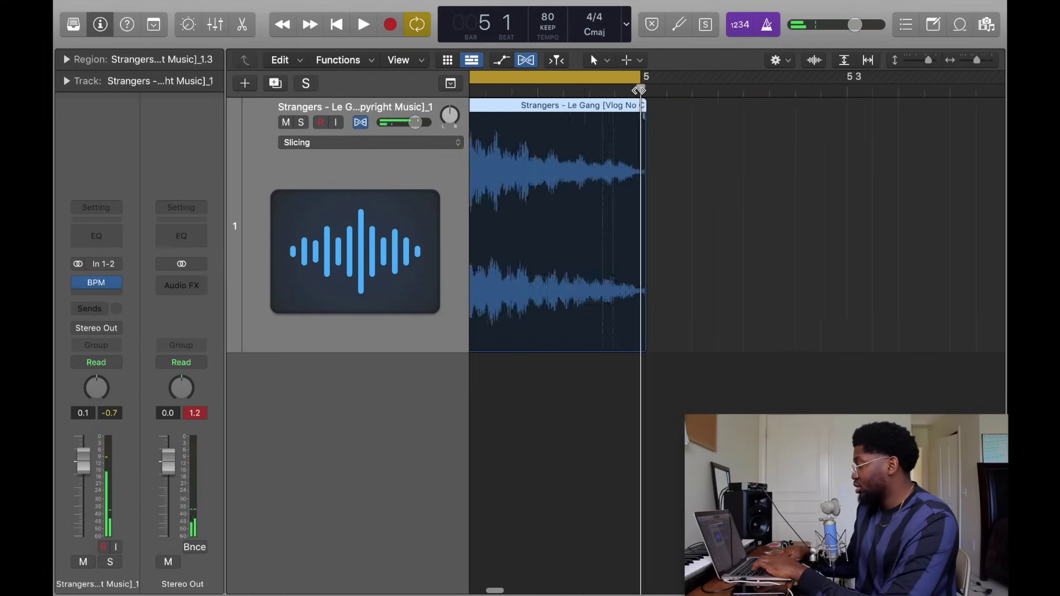
pyautogui.press('super+Right')
pyautogui.press('super+Right')
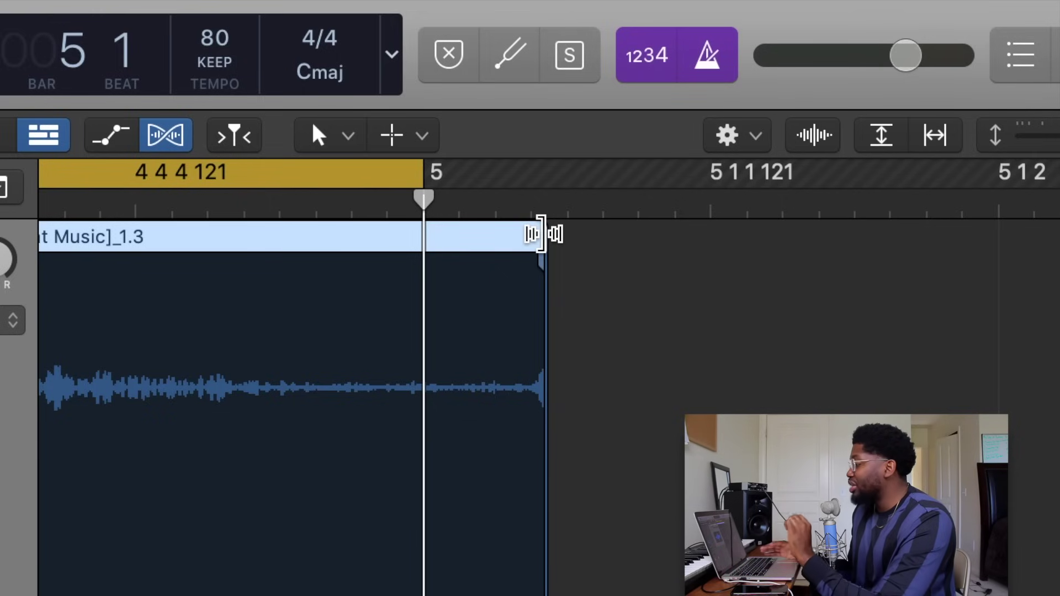
# Step: Trim the region's right edge to end exactly at bar 5, then play the loop from bar 1
pyautogui.moveTo(542, 234); pyautogui.dragTo(385, 247)
pyautogui.press('super+Right')
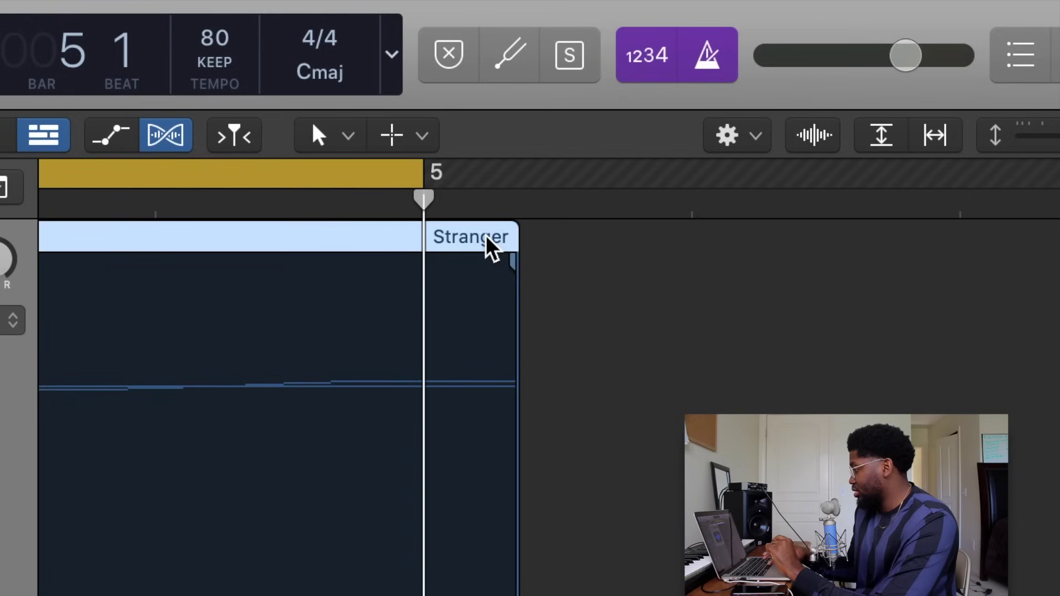
pyautogui.moveTo(507, 236); pyautogui.dragTo(423, 235)
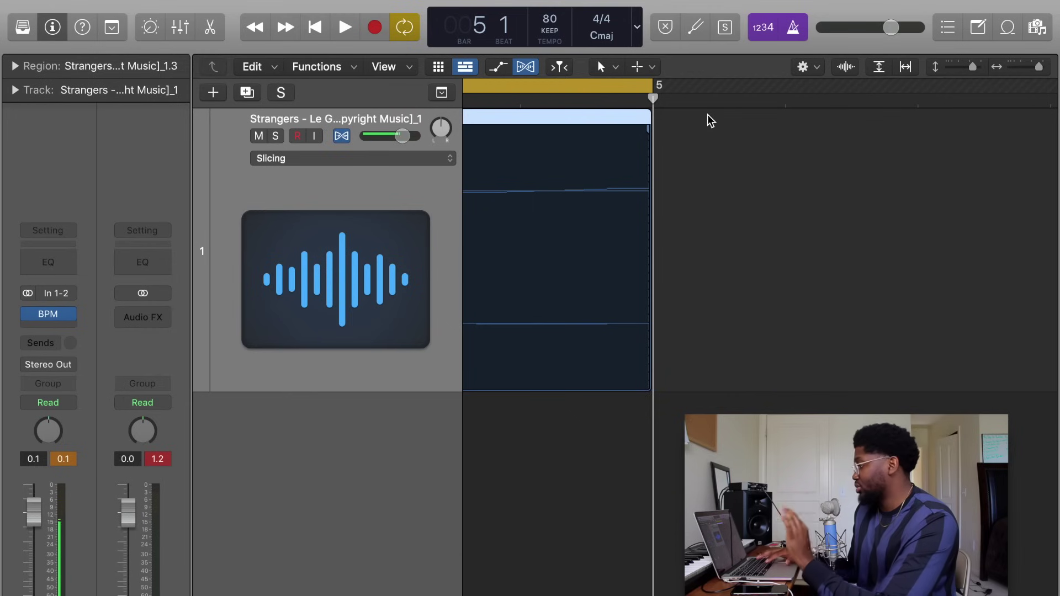
pyautogui.press('z')
pyautogui.press('space')
pyautogui.press('super+Left')
pyautogui.press('super+Left')
pyautogui.press('super+Left')
pyautogui.press('super+Left')
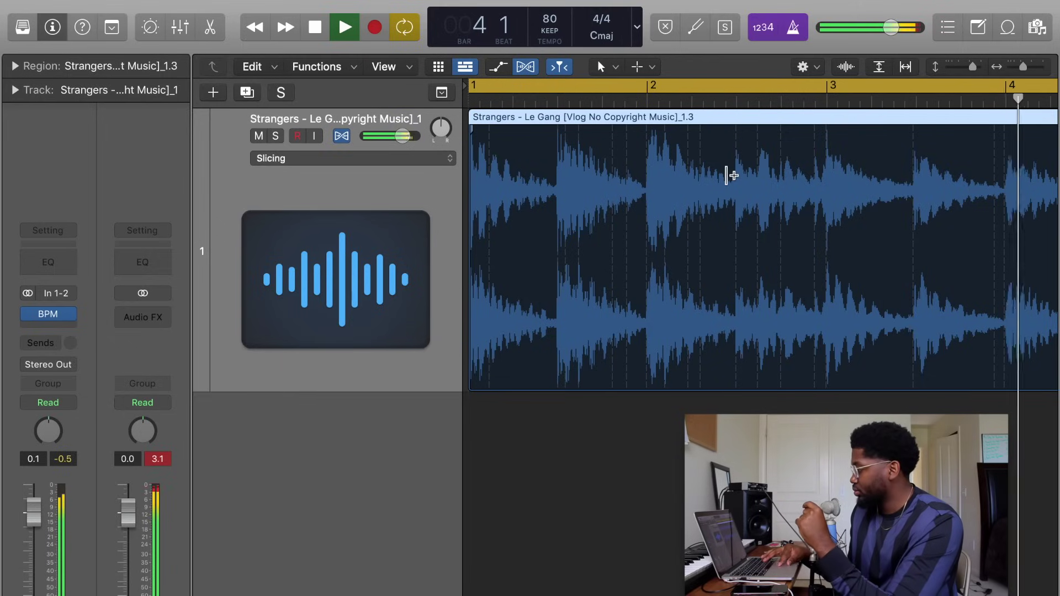
# Step: Show the whole bar 1–5 region and stop playback of the four-bar loop
pyautogui.press('super+Left')
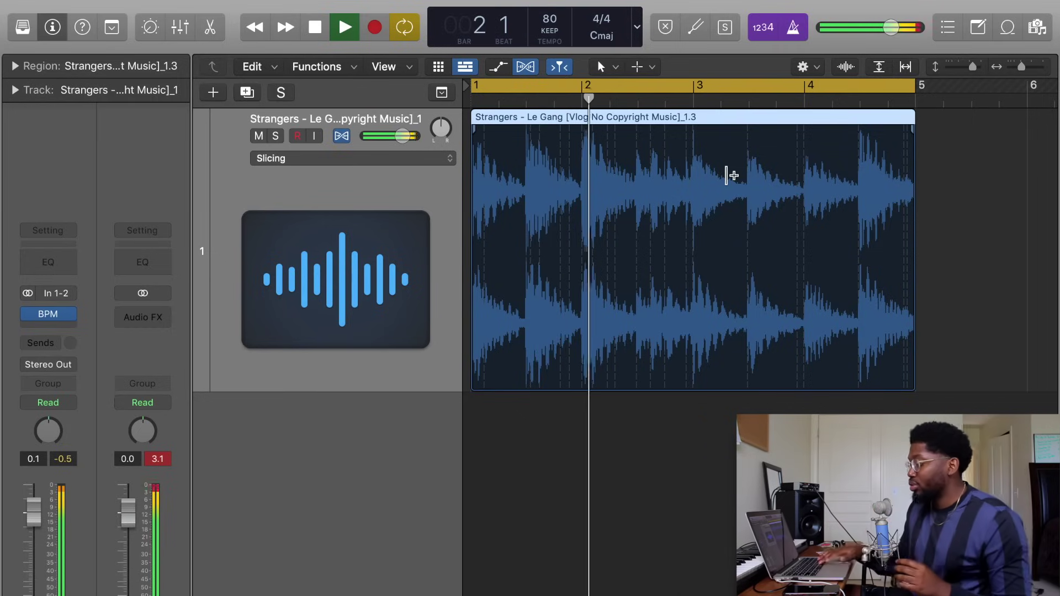
pyautogui.press('space')
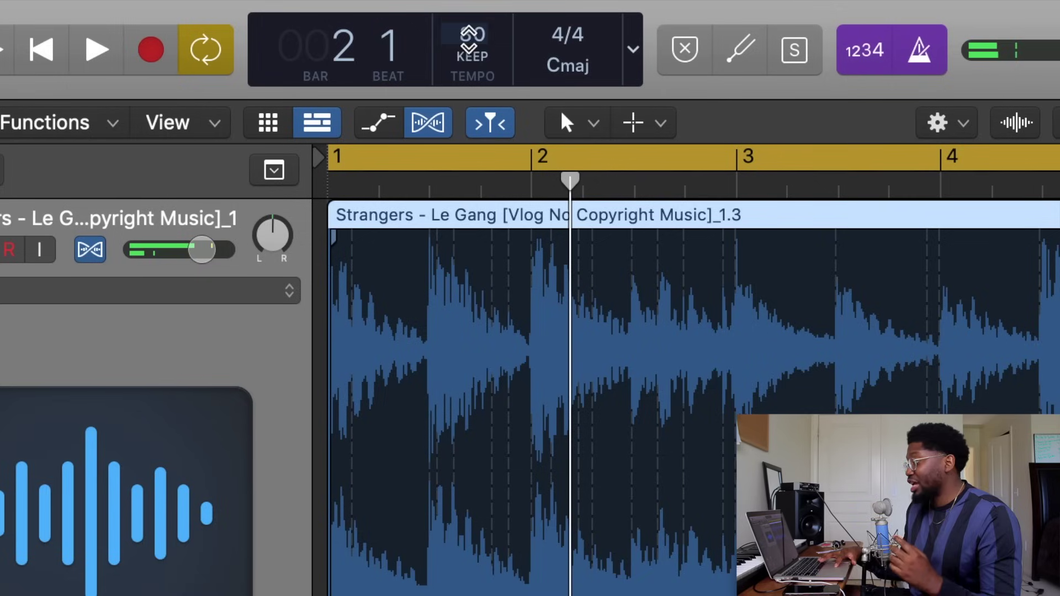
pyautogui.doubleClick(548, 22)
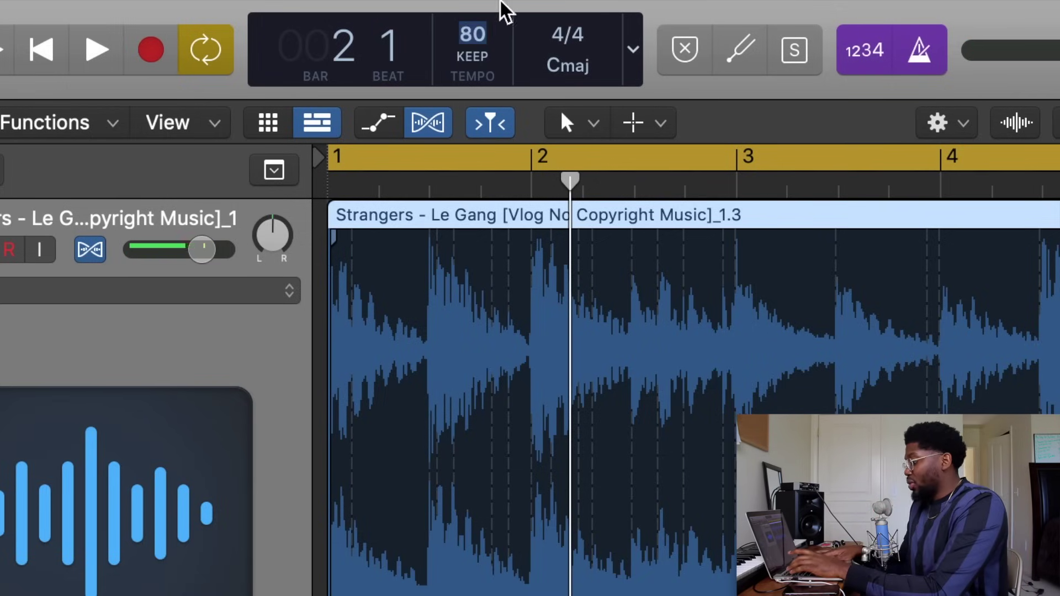
# Step: Set the project tempo to 100 and play the loop from bar 1 at the new speed
pyautogui.write('100')
pyautogui.press('Return')
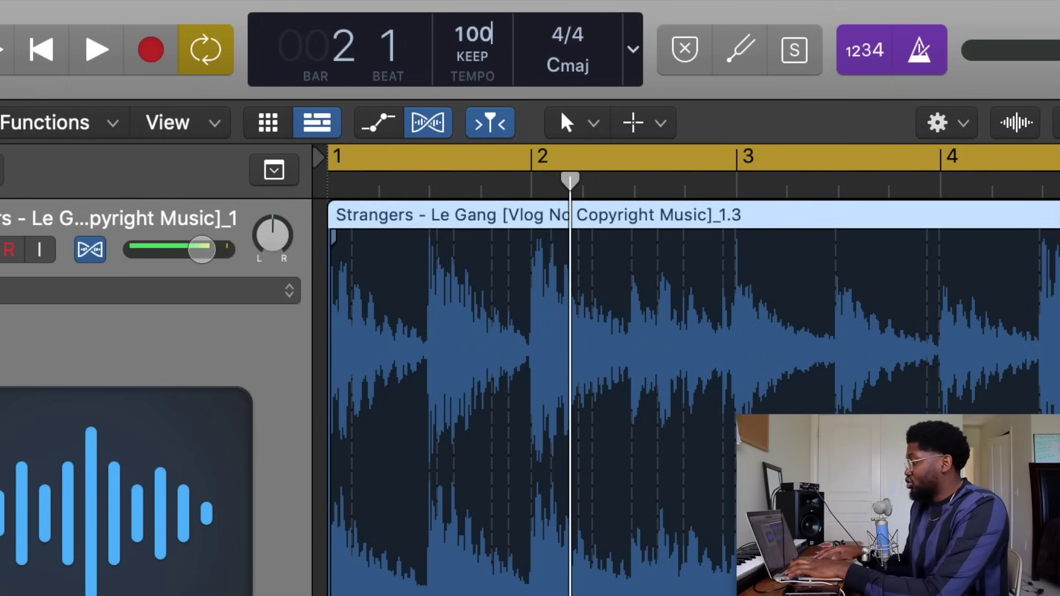
pyautogui.press('Return')
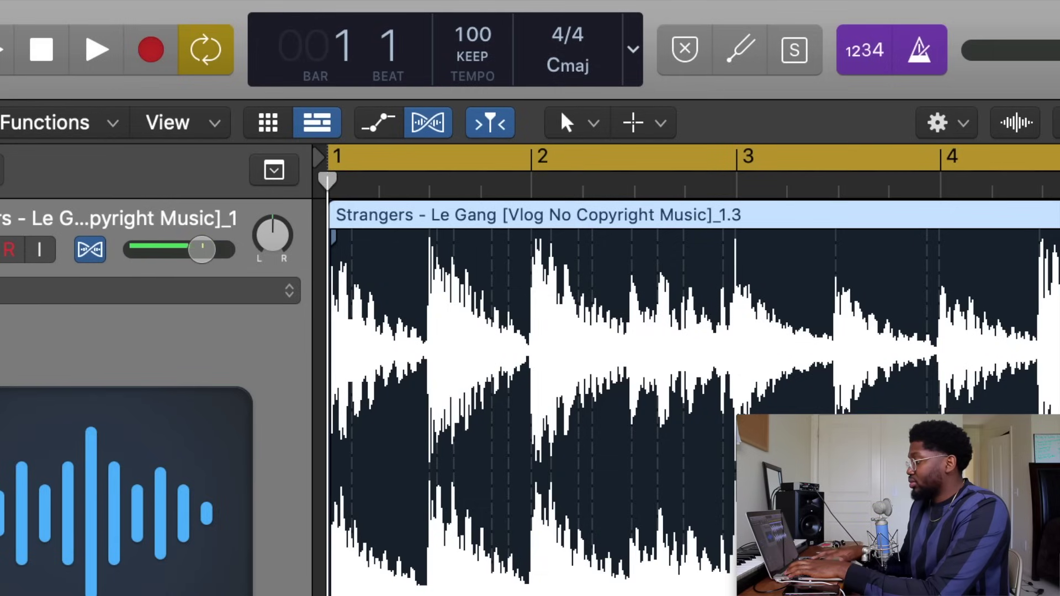
pyautogui.press('space')
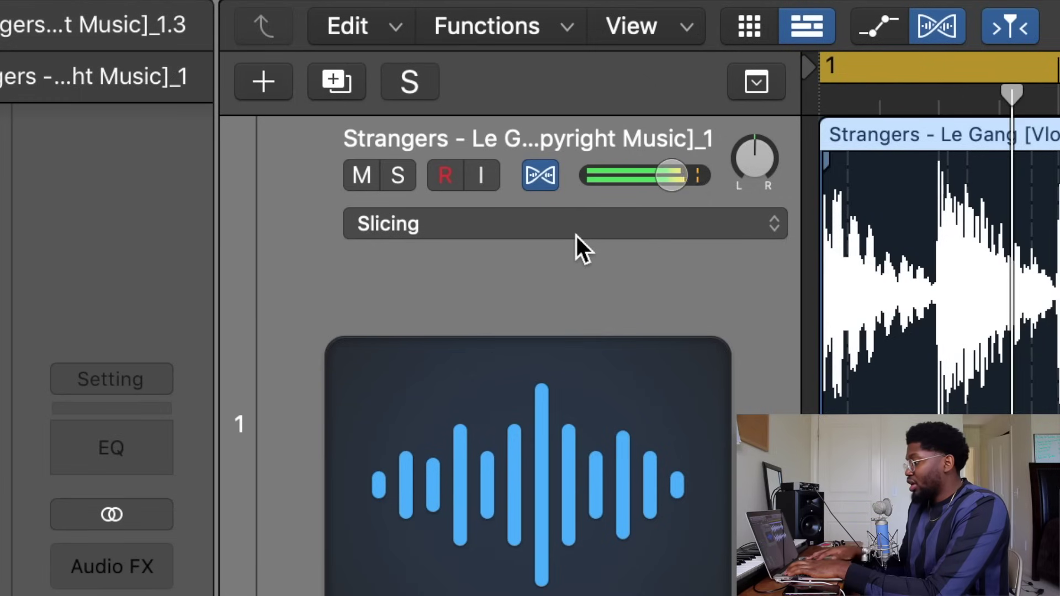
pyautogui.press('space')
# Step: Switch the loop track's flex mode to Speed (FX) and play it back
pyautogui.click(559, 228)
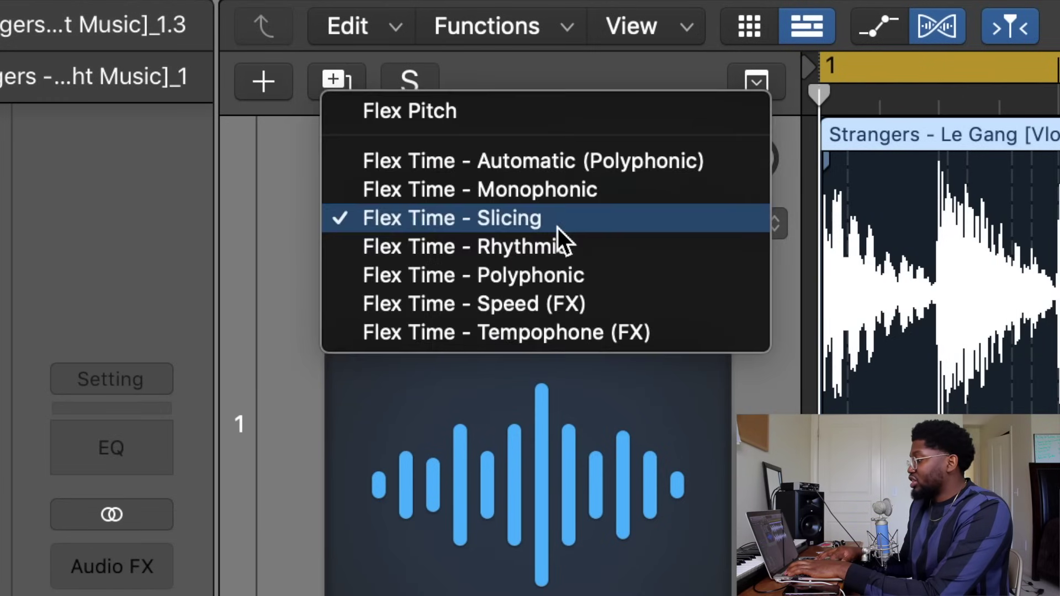
pyautogui.click(561, 304)
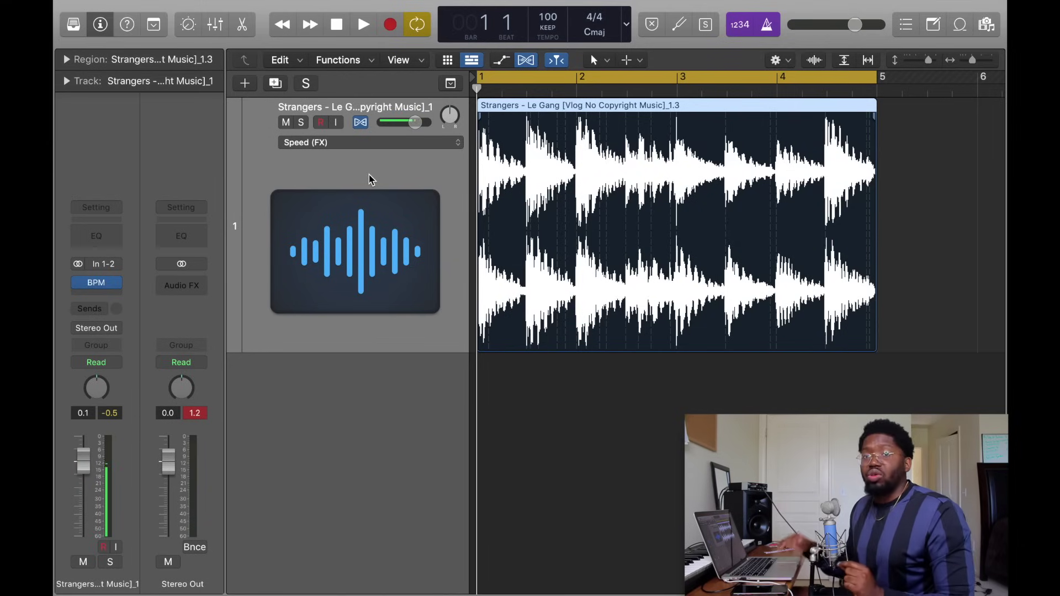
pyautogui.press('space')
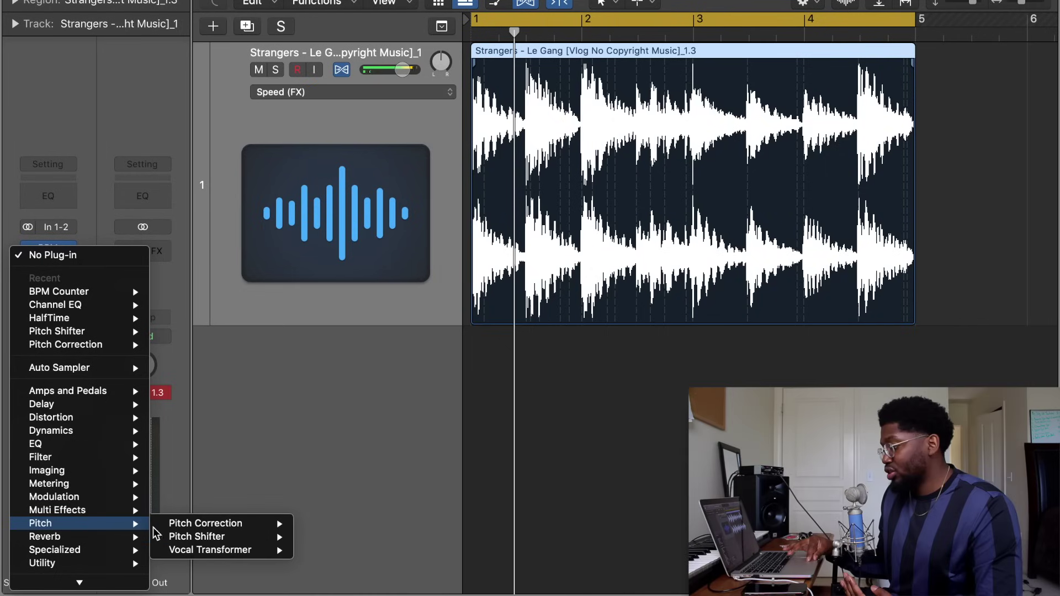
# Step: Add a stereo Pitch Shifter to the loop track with its mix at 100%
pyautogui.moveTo(181, 538)
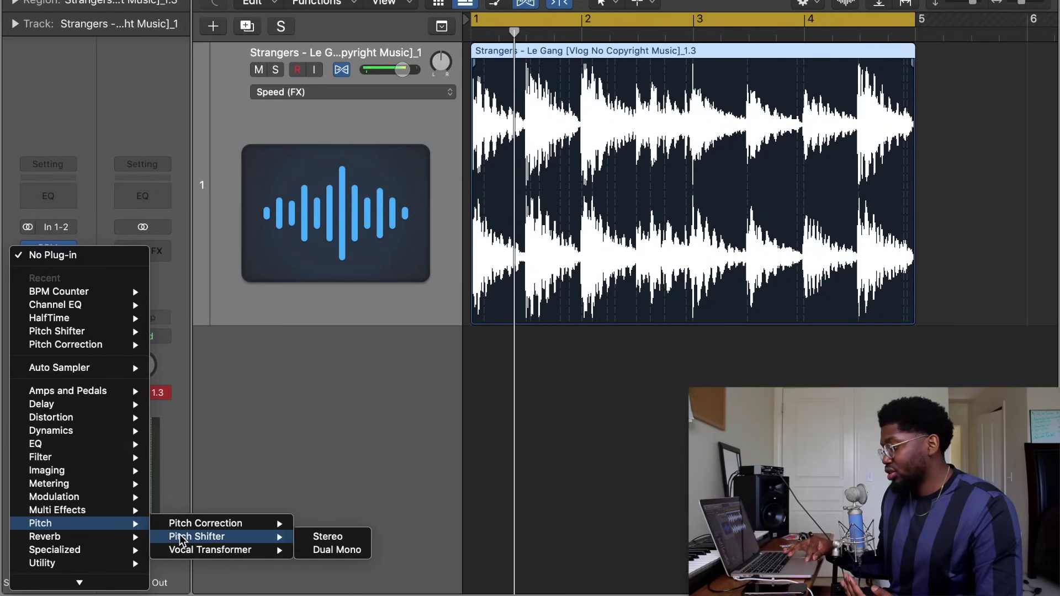
pyautogui.click(315, 542)
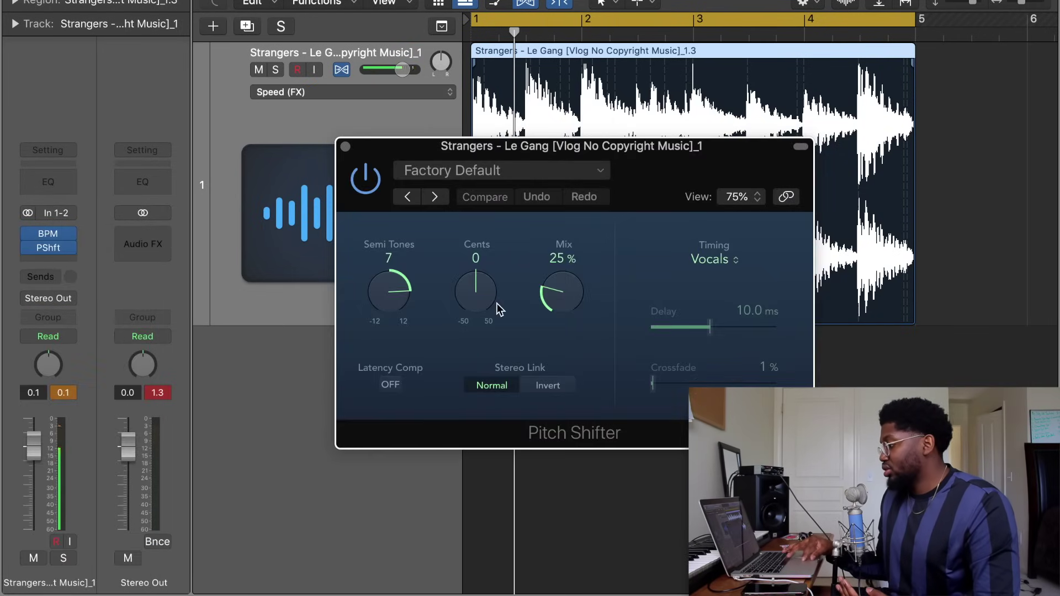
pyautogui.moveTo(561, 291); pyautogui.dragTo(562, 252)
pyautogui.press('space')
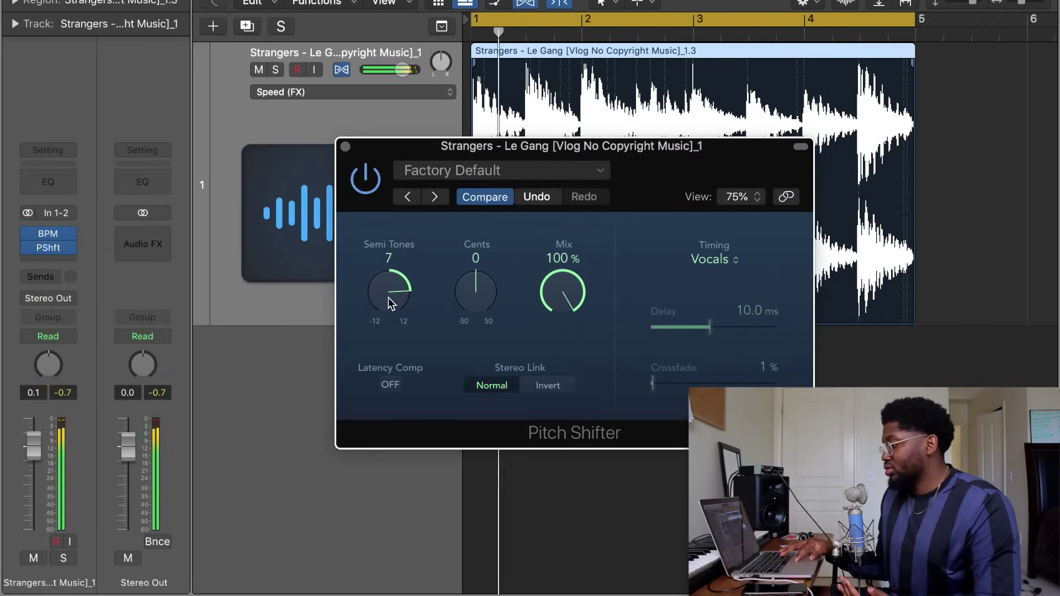
# Step: Sweep the Pitch Shifter's semitones below zero, then settle on 7 semitones
pyautogui.moveTo(389, 297); pyautogui.dragTo(406, 465)
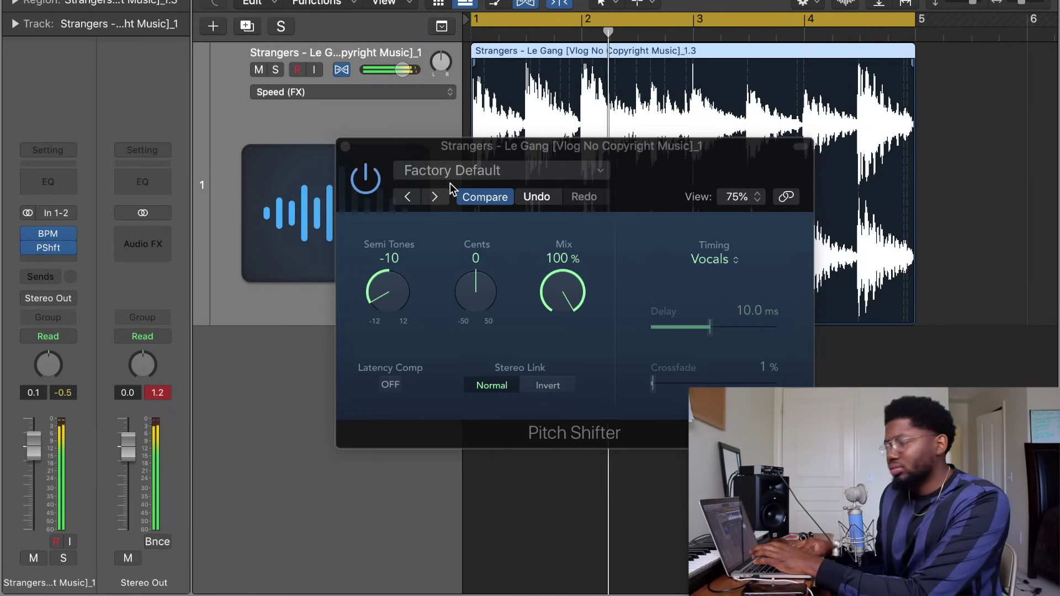
pyautogui.click(386, 213)
pyautogui.moveTo(395, 153); pyautogui.dragTo(396, 126)
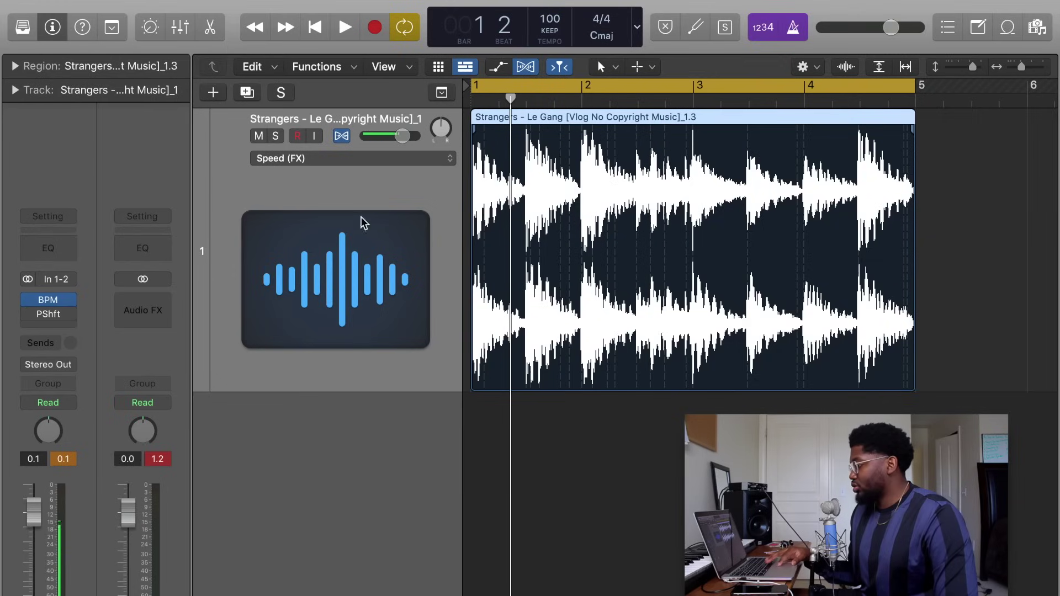
# Step: Rename the loop track to LOOP
pyautogui.doubleClick(331, 119)
pyautogui.write('LOOP')
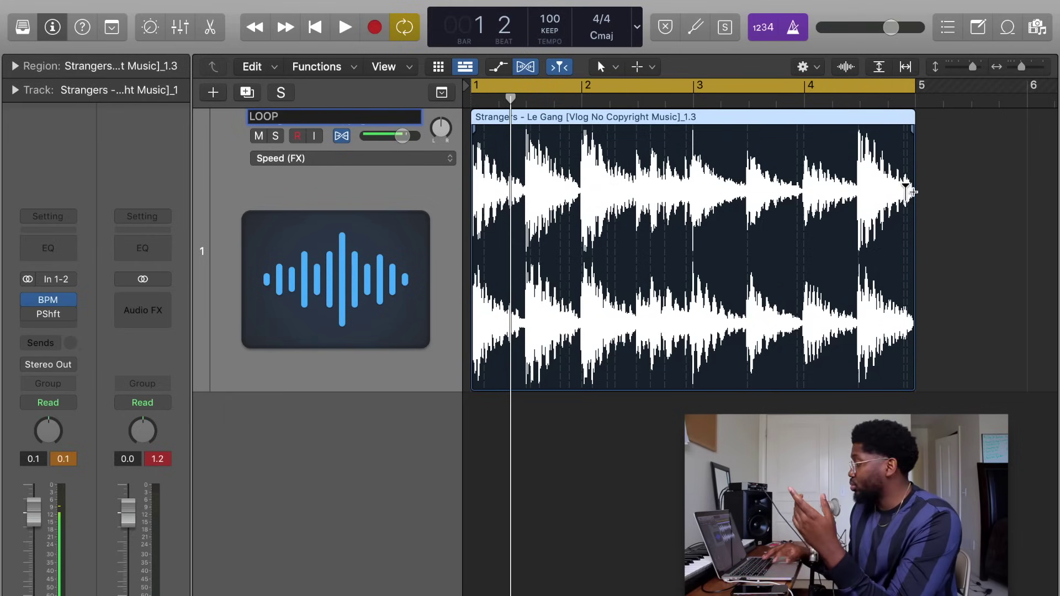
pyautogui.press('Return')
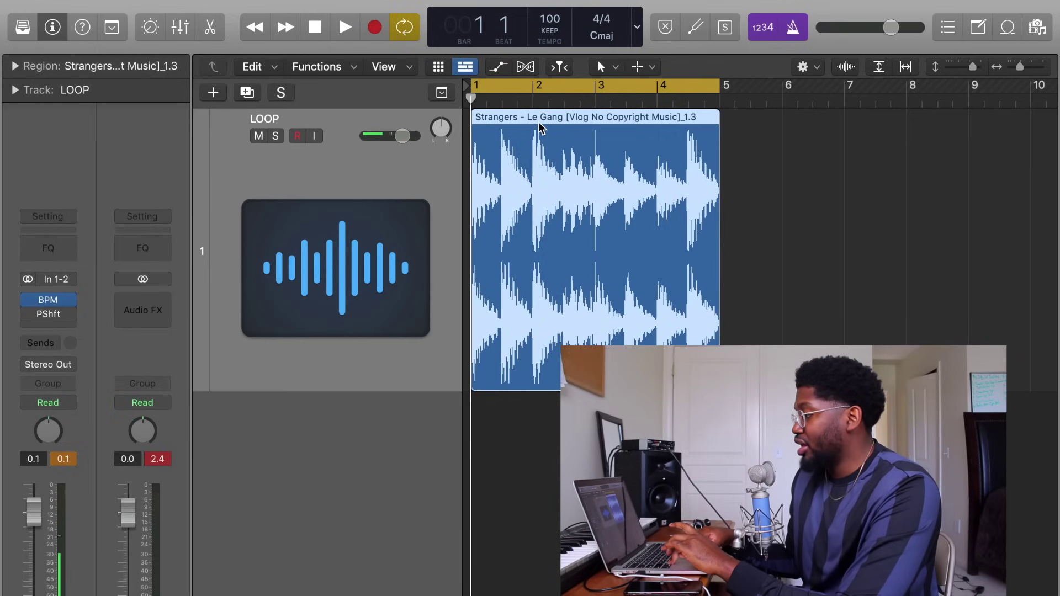
# Step: Undo the duplicate region at bar 5, deselect, and copy the loop region into the empty track area
pyautogui.moveTo(540, 128); pyautogui.dragTo(789, 139)
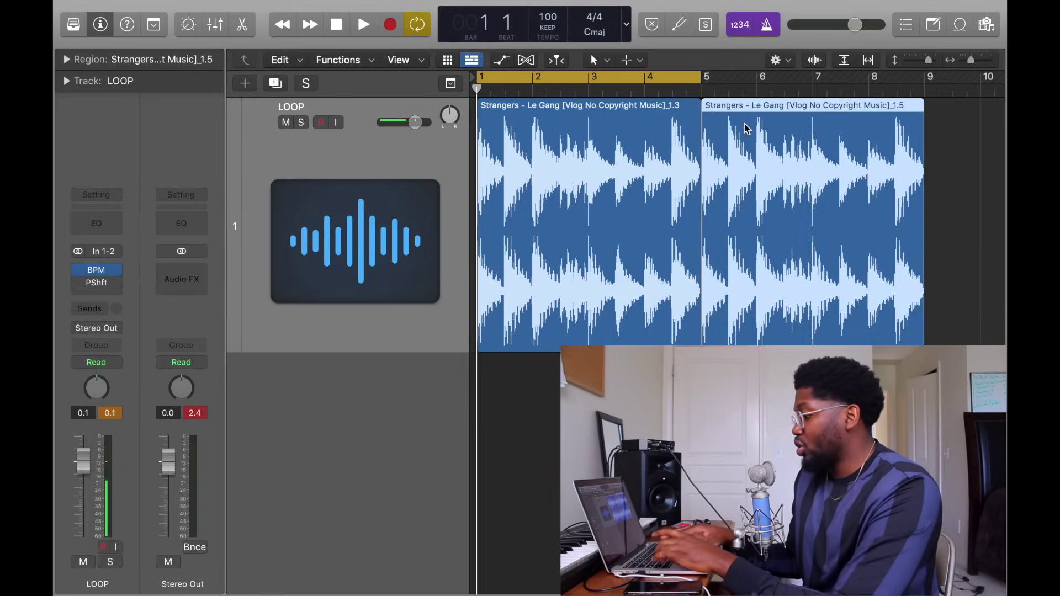
pyautogui.press('super+z')
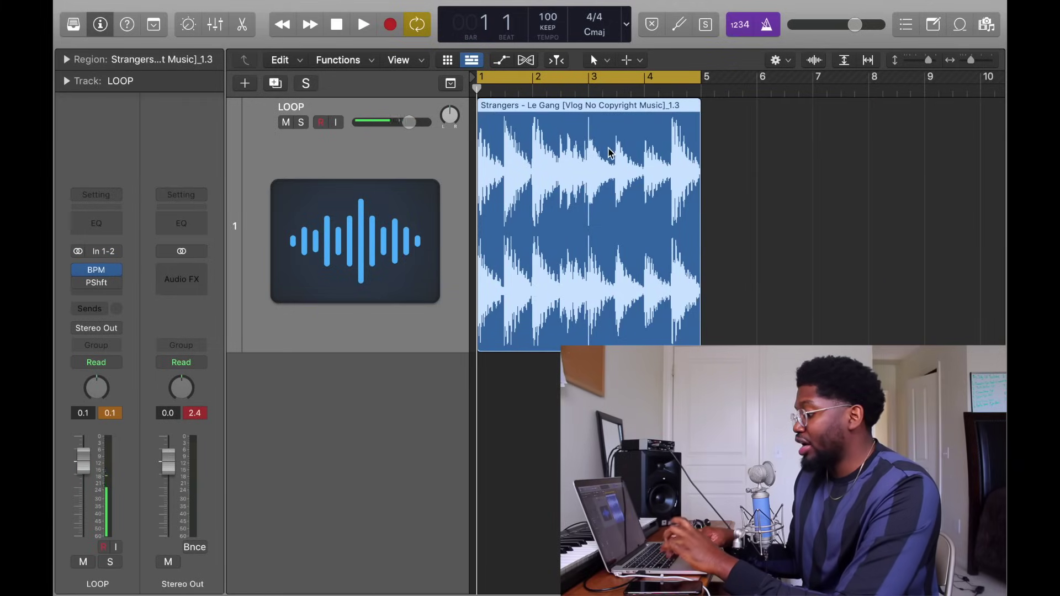
pyautogui.press('super+shift+a')
pyautogui.moveTo(555, 187); pyautogui.dragTo(419, 399)
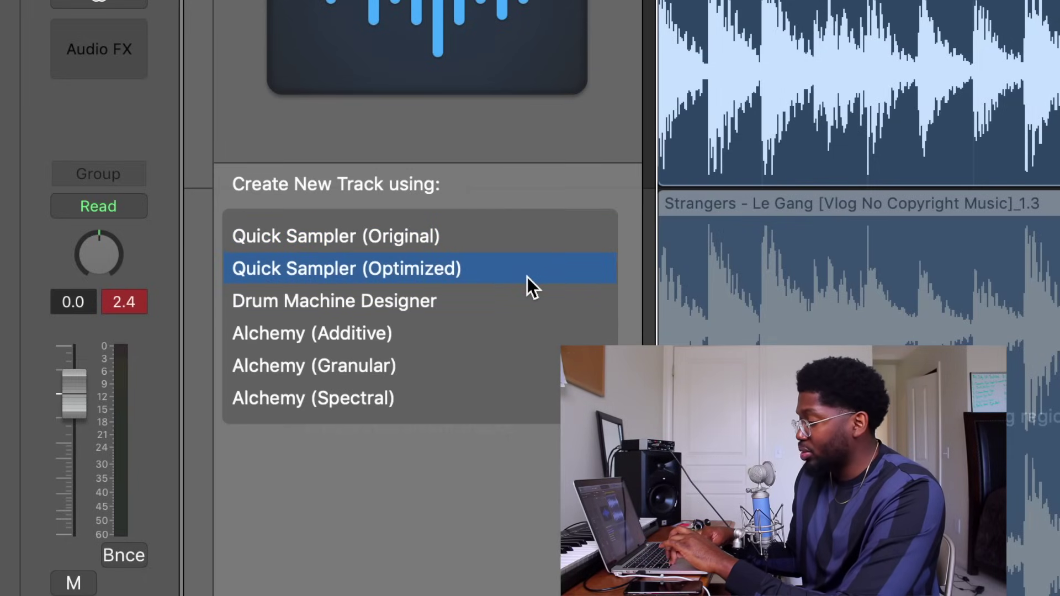
# Step: Create a new Quick Sampler (Original) track loaded with the Strangers loop sample
pyautogui.moveTo(526, 277); pyautogui.dragTo(509, 248)
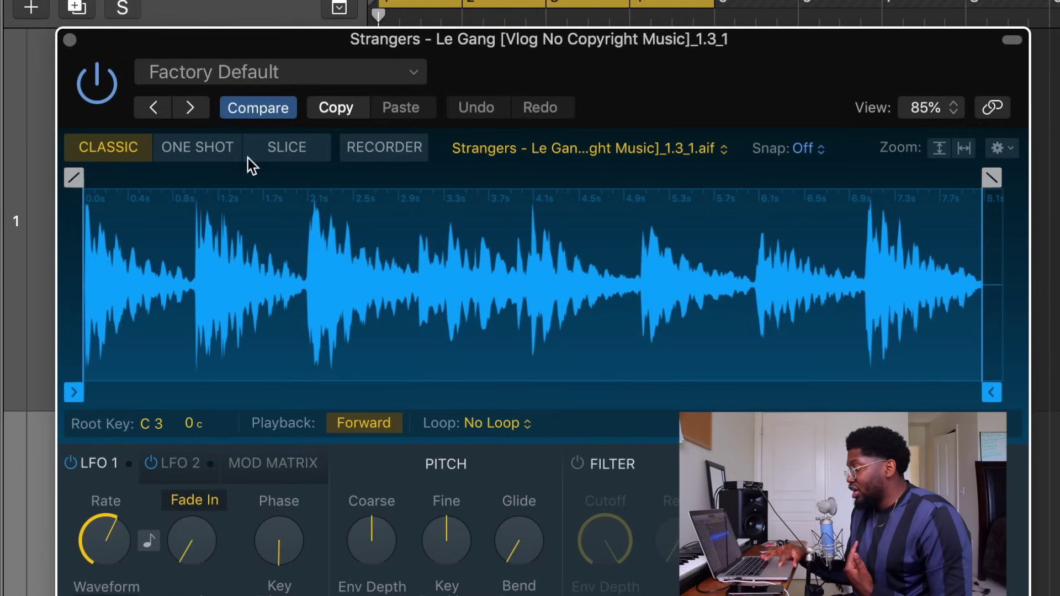
# Step: Switch Quick Sampler to Slice mode and open Musical Typing, moving it aside
pyautogui.click(273, 155)
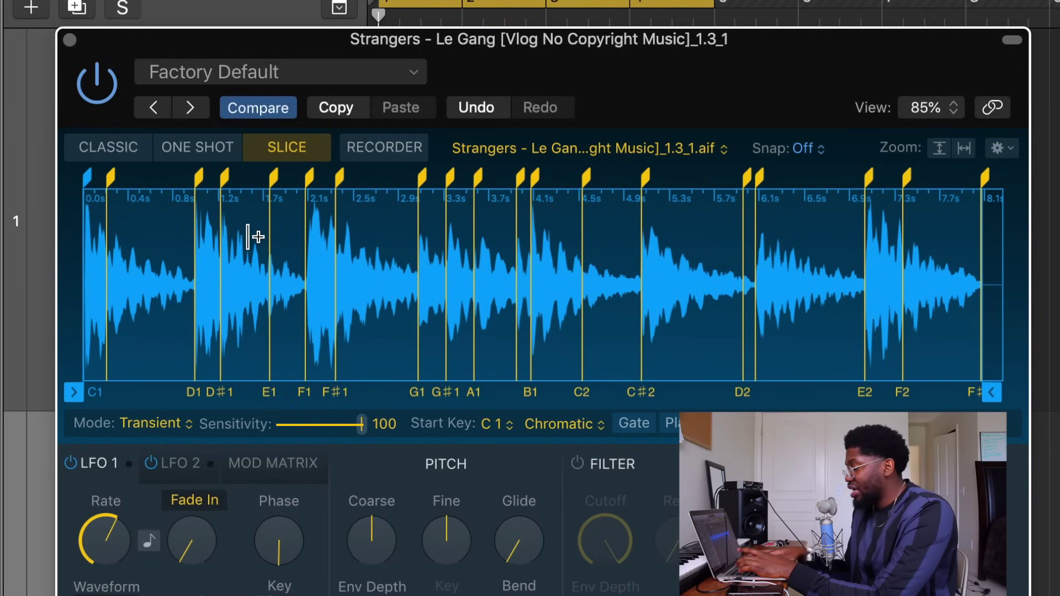
pyautogui.press('super+k')
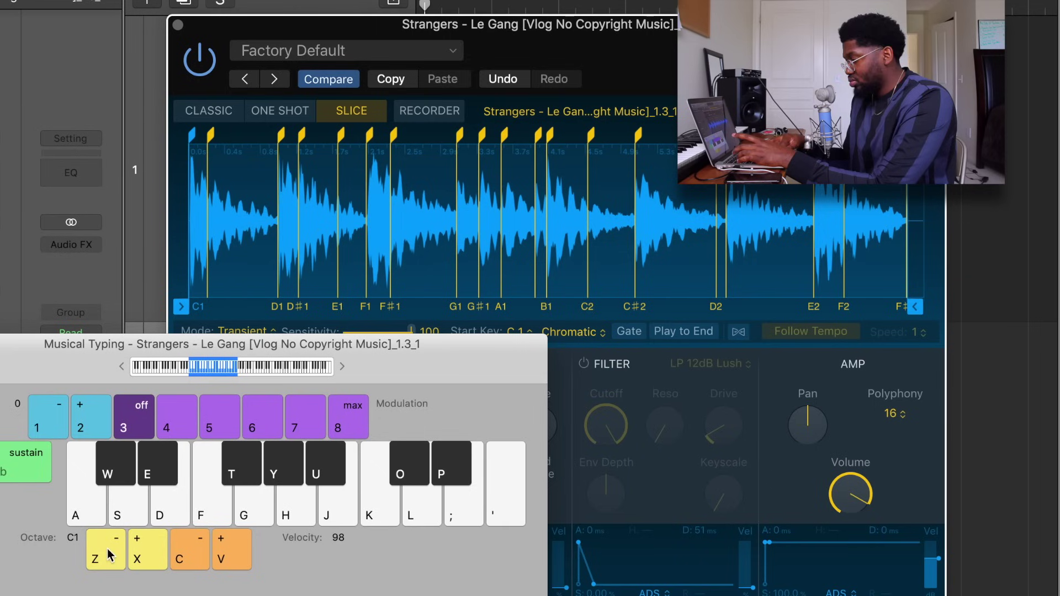
pyautogui.moveTo(430, 359); pyautogui.dragTo(889, 428)
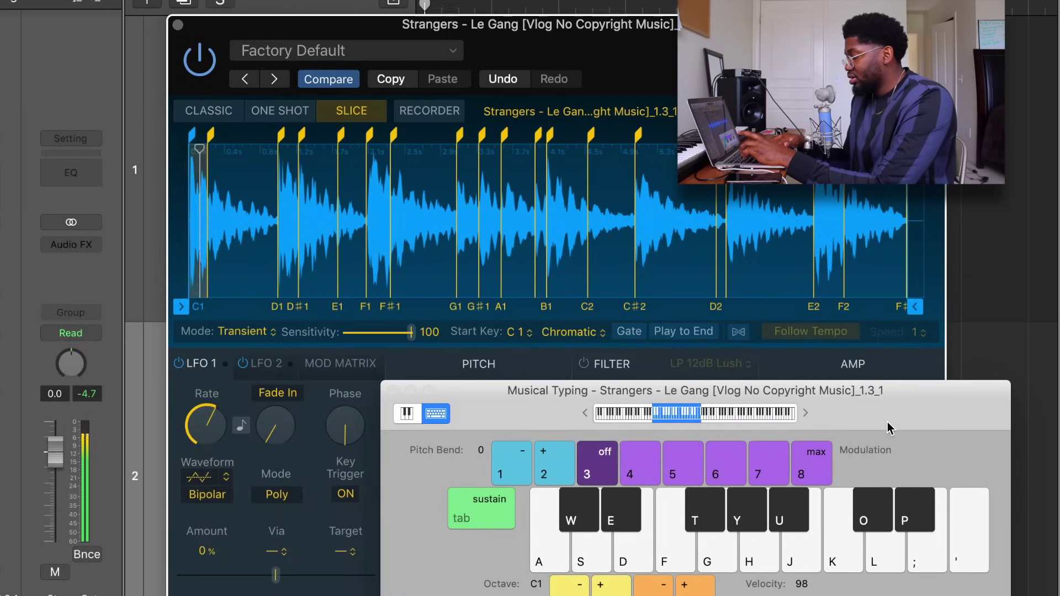
# Step: Audition the transient slices from C1 up to F1 with Musical Typing
pyautogui.press('a')
pyautogui.press('w')
pyautogui.press('s')
pyautogui.press('d')
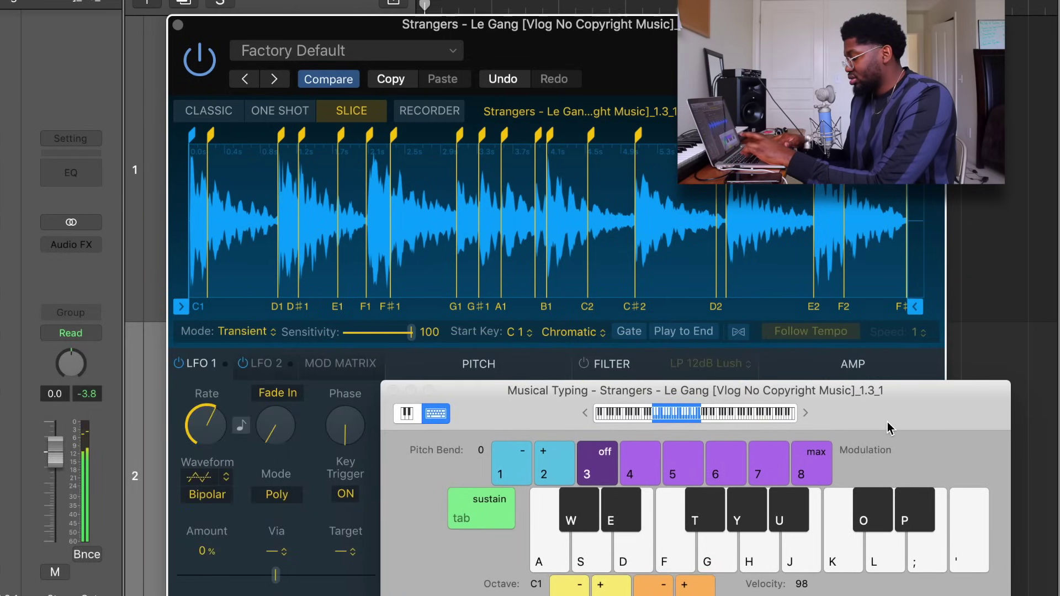
pyautogui.press('d')
pyautogui.press('f')
pyautogui.press('f')
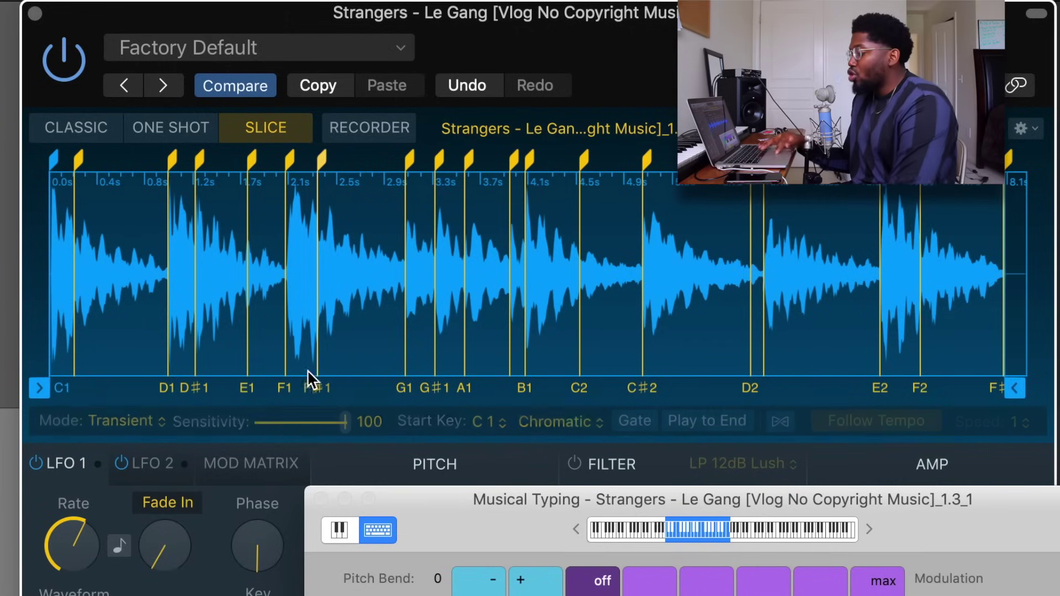
pyautogui.click(139, 427)
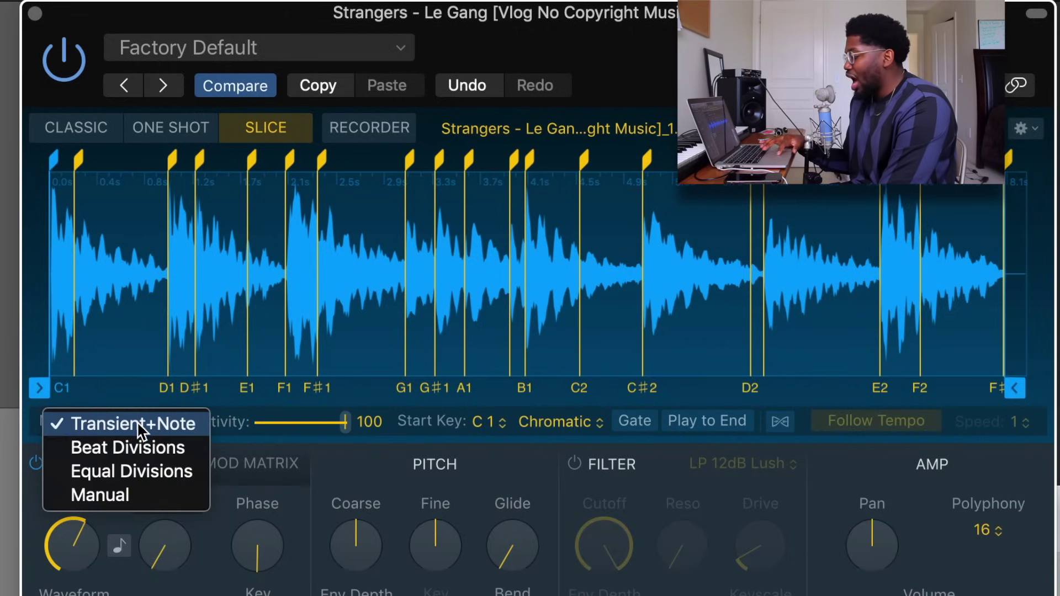
# Step: Set slicing to Equal Divisions and audition the C1 and C#1 slices
pyautogui.click(143, 473)
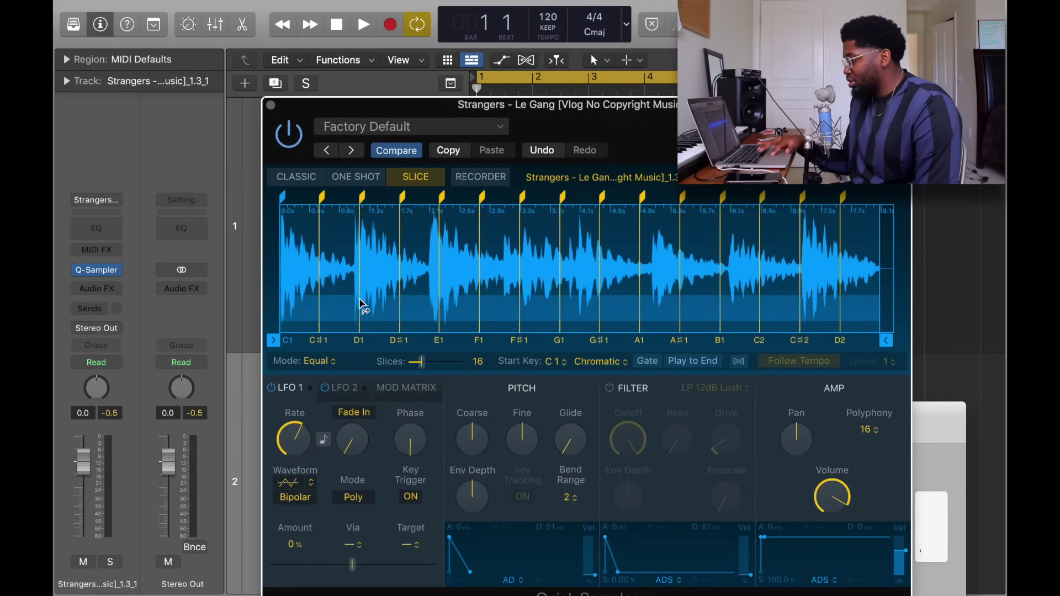
pyautogui.press('a')
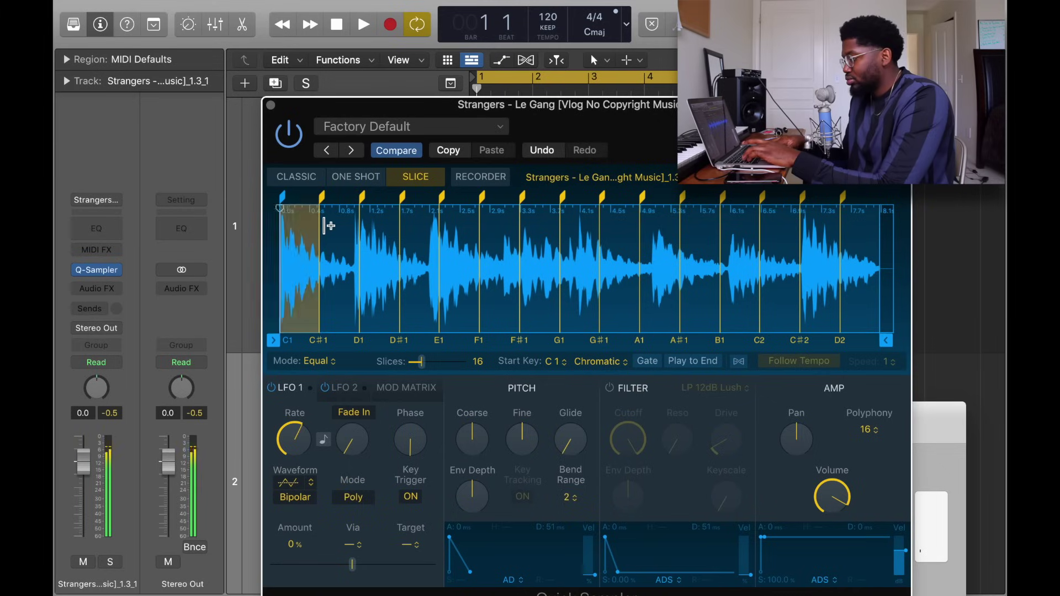
pyautogui.press('w')
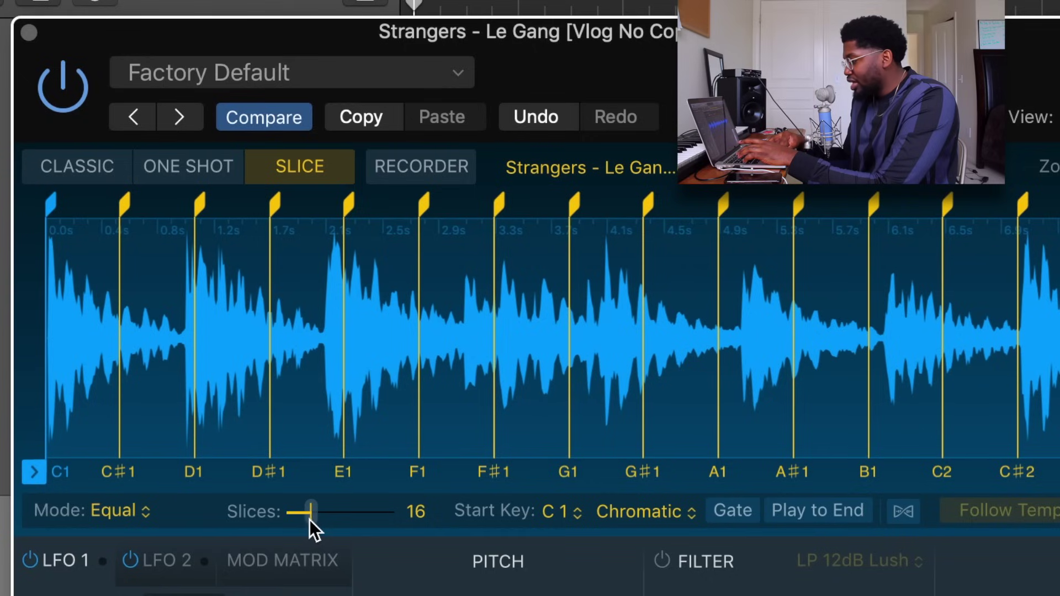
# Step: Reduce the slice count to 8 and audition the C1 and D1 slices
pyautogui.moveTo(311, 521); pyautogui.dragTo(299, 520)
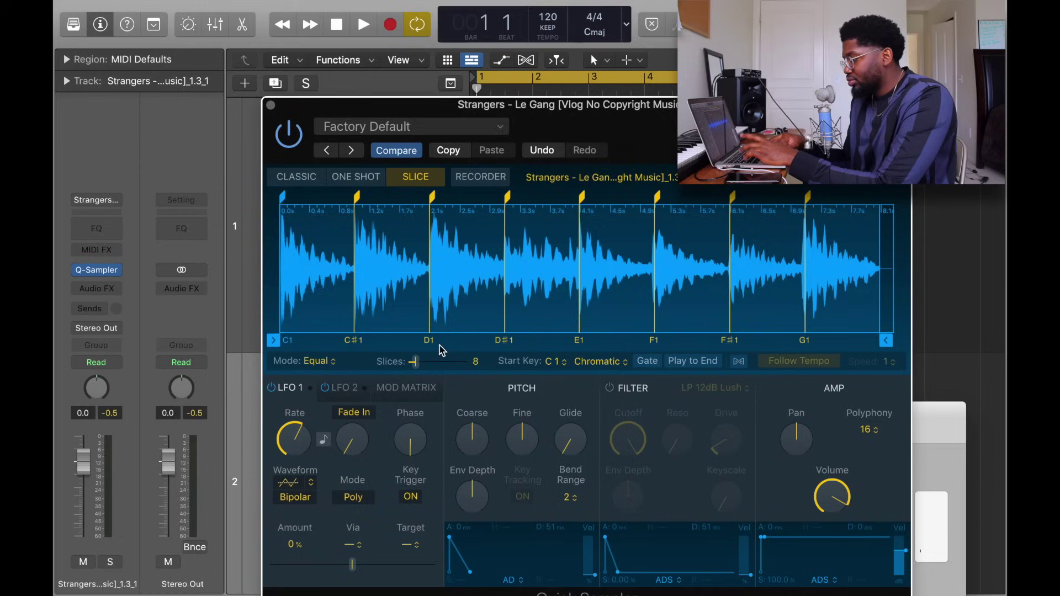
pyautogui.press('a')
pyautogui.press('a')
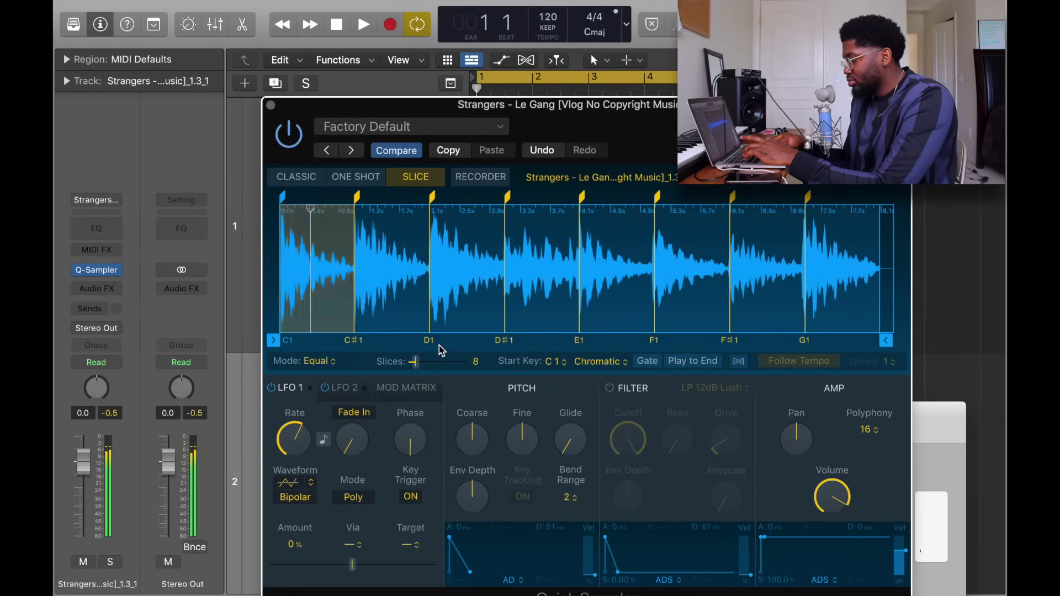
pyautogui.press('s')
pyautogui.press('a')
pyautogui.press('s')
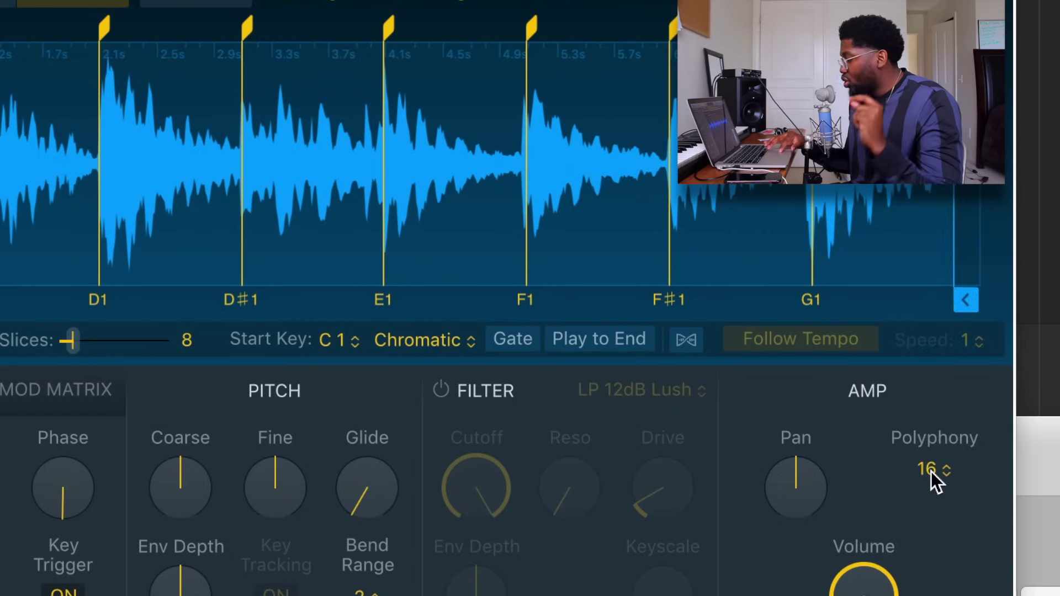
pyautogui.click(931, 472)
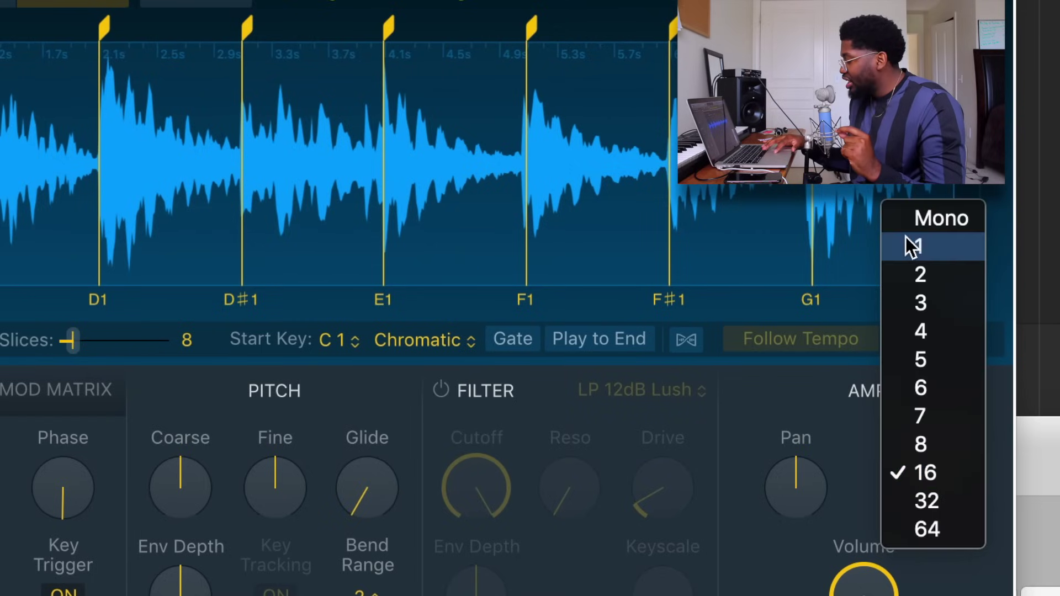
# Step: Set polyphony to Mono, nudge the G1 slice start slightly later, and test the C1 and C#1 slices
pyautogui.click(910, 219)
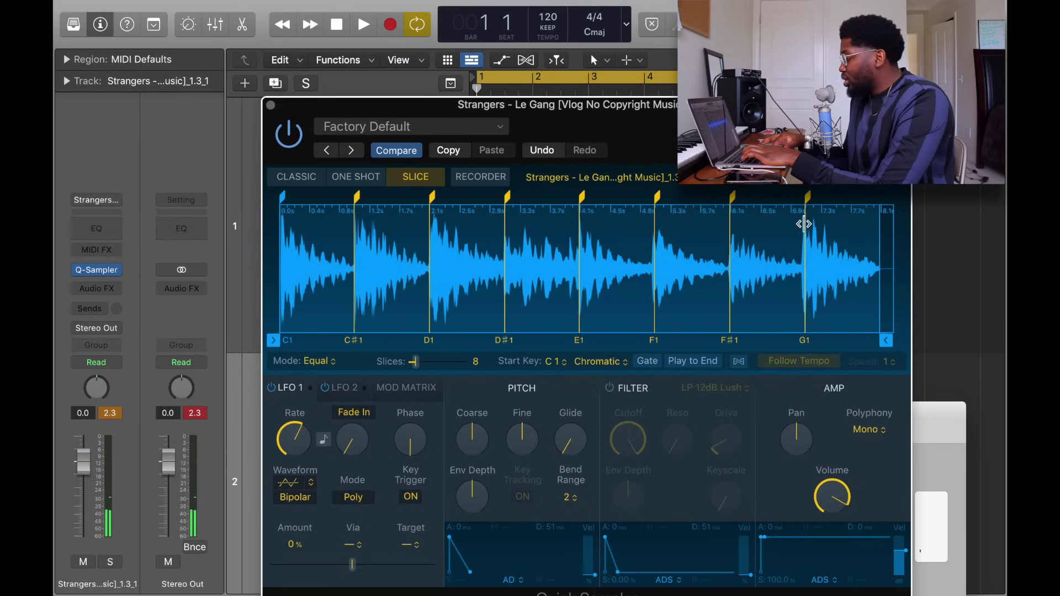
pyautogui.moveTo(807, 202)
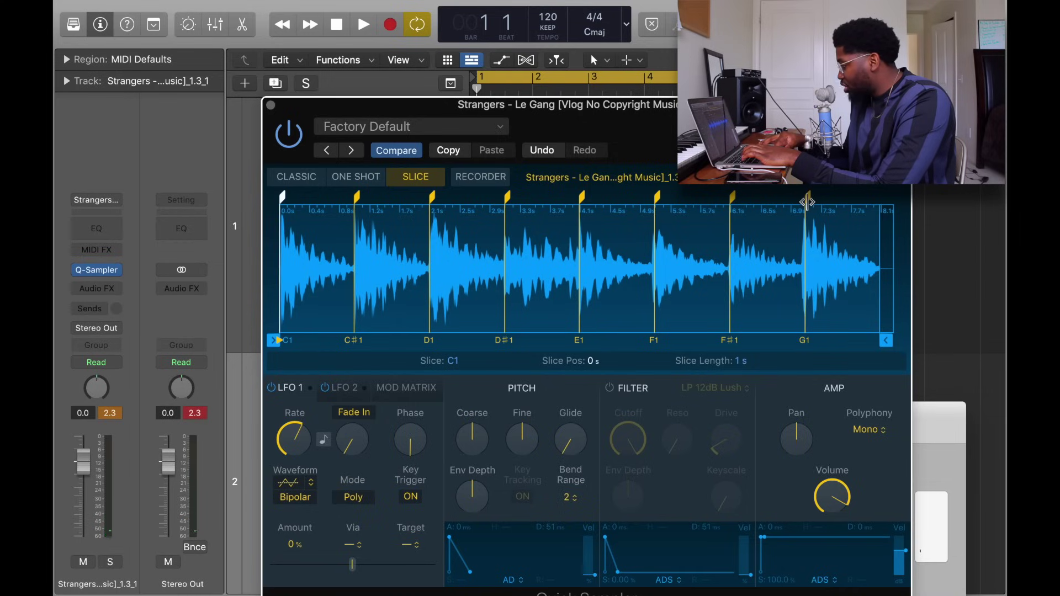
pyautogui.click(807, 202)
pyautogui.moveTo(803, 202); pyautogui.dragTo(804, 203)
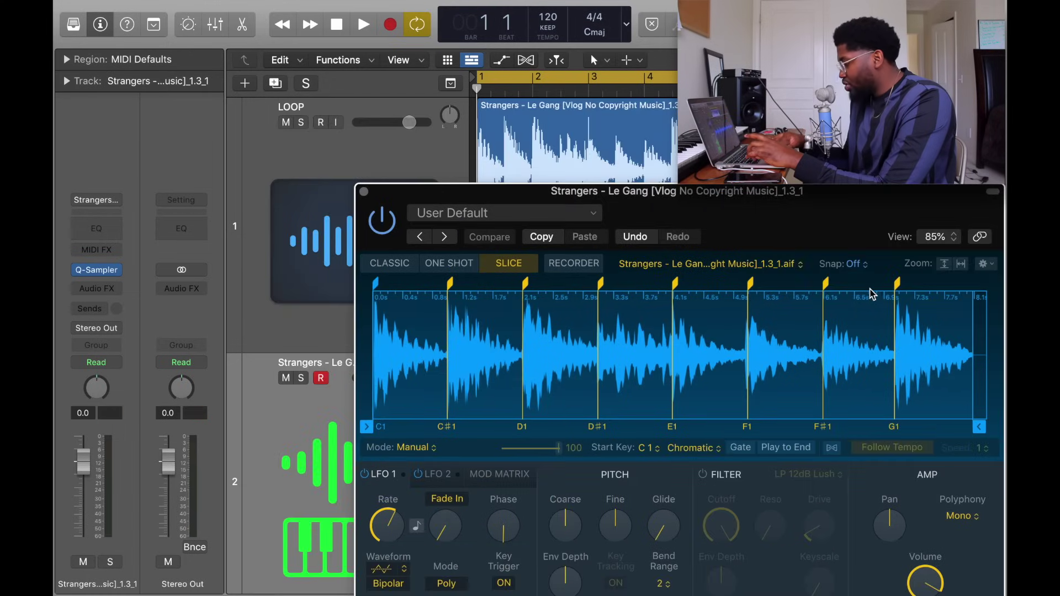
pyautogui.press('a')
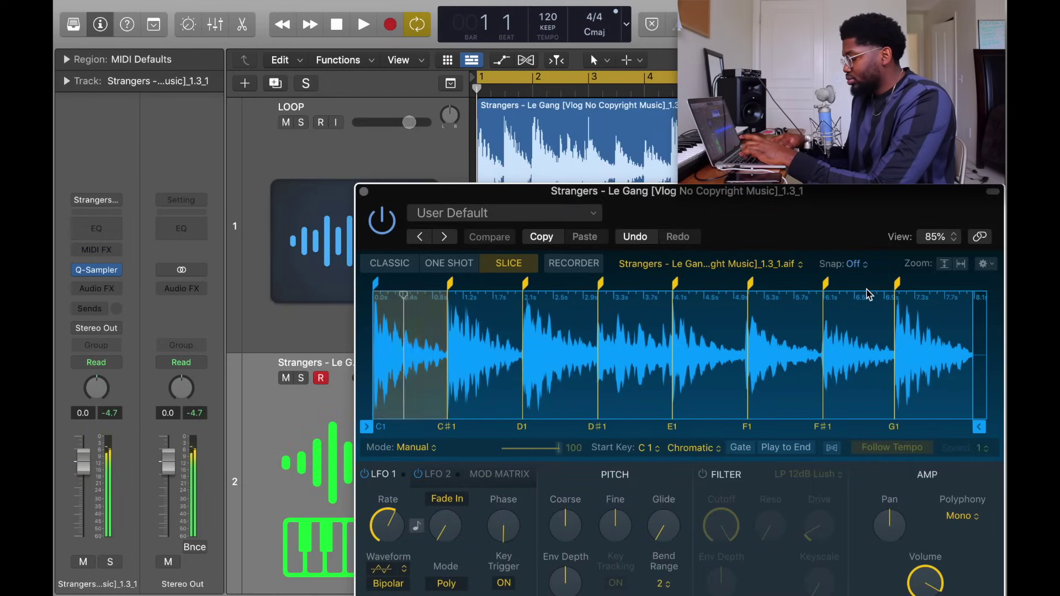
pyautogui.press('w')
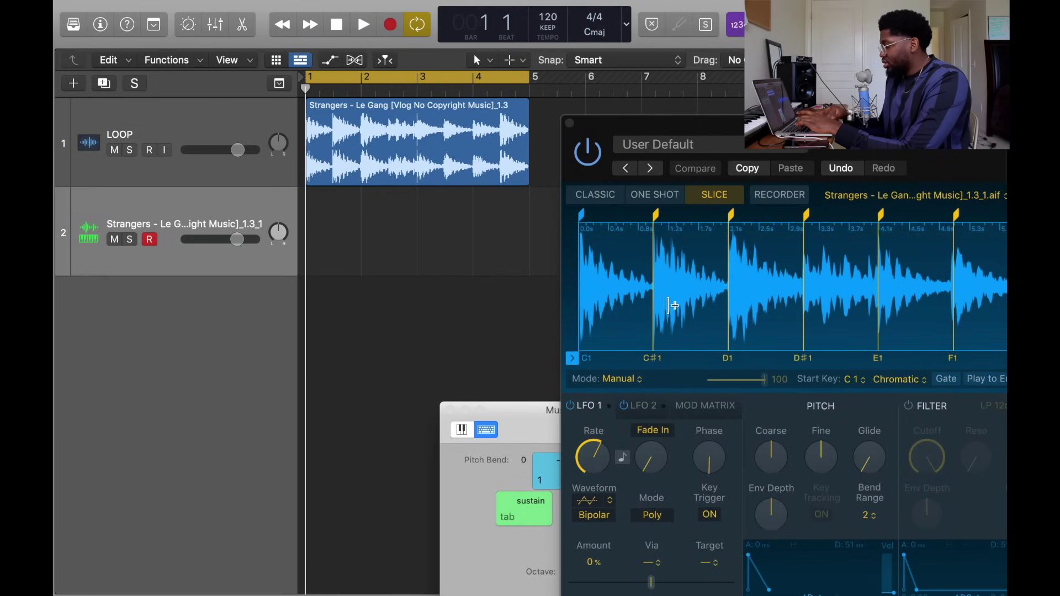
# Step: Move Musical Typing to the lower left, discard an accidental short recording, and mute LOOP
pyautogui.moveTo(544, 406); pyautogui.dragTo(122, 366)
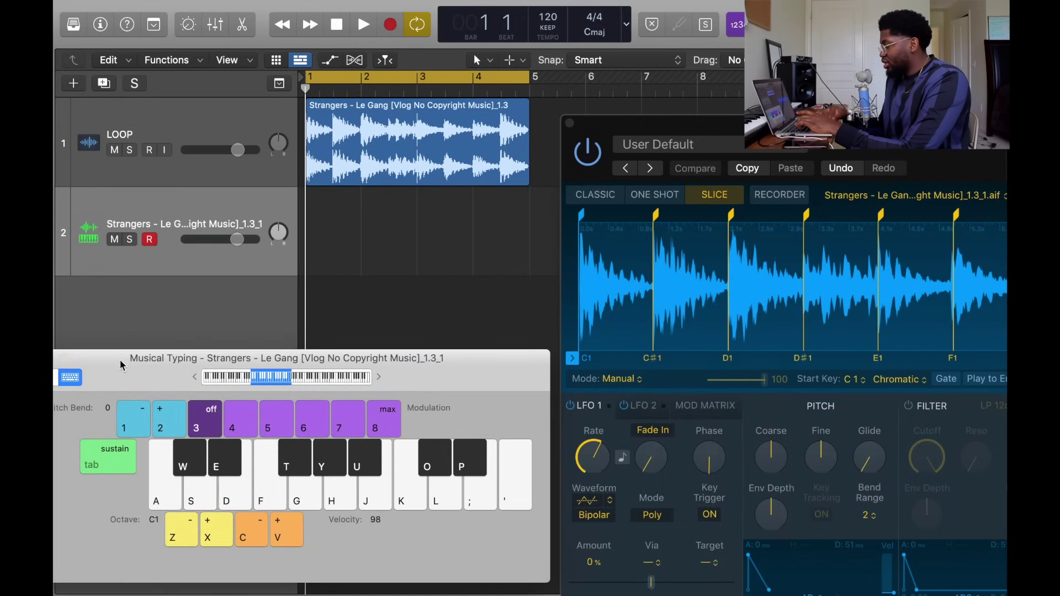
pyautogui.click(390, 28)
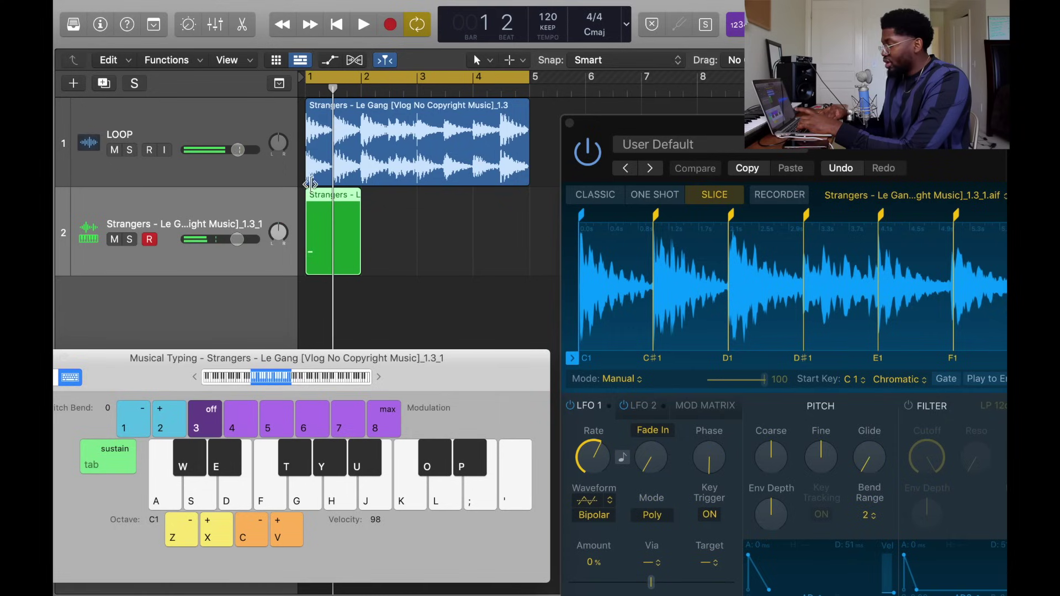
pyautogui.press('super+z')
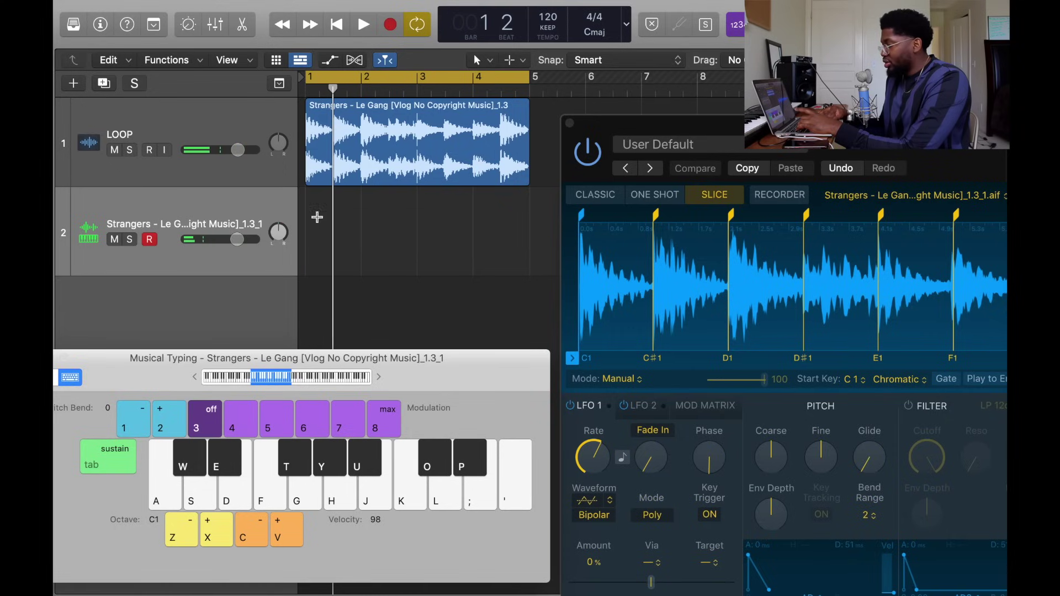
pyautogui.click(115, 150)
# Step: Record one cycle of slice notes (C1, C#1, F1, E1, D1, D#1) from bar 1 with count-in
pyautogui.press('Return')
pyautogui.press('r')
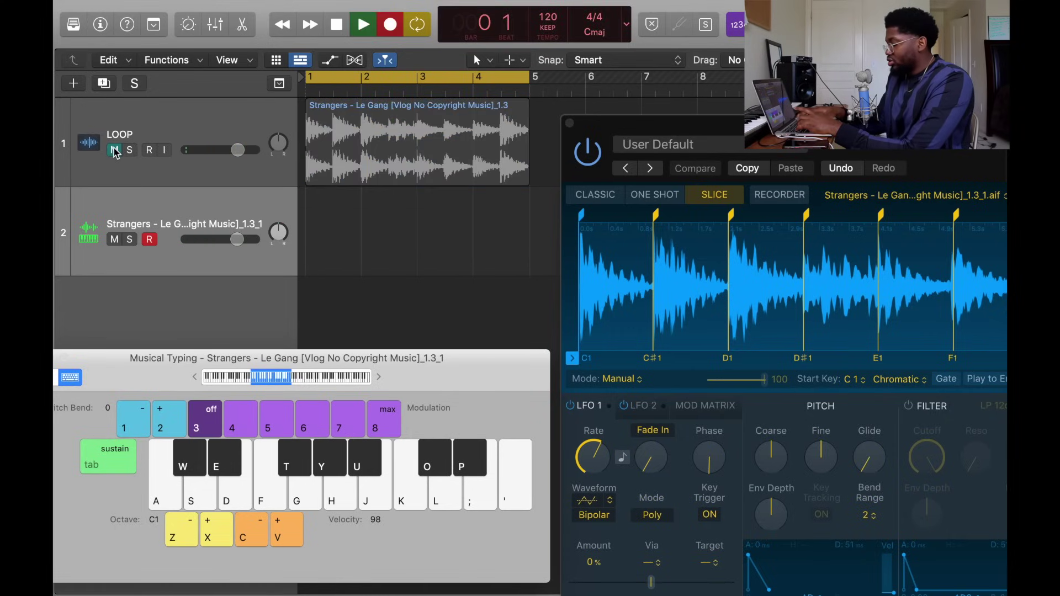
pyautogui.press('a')
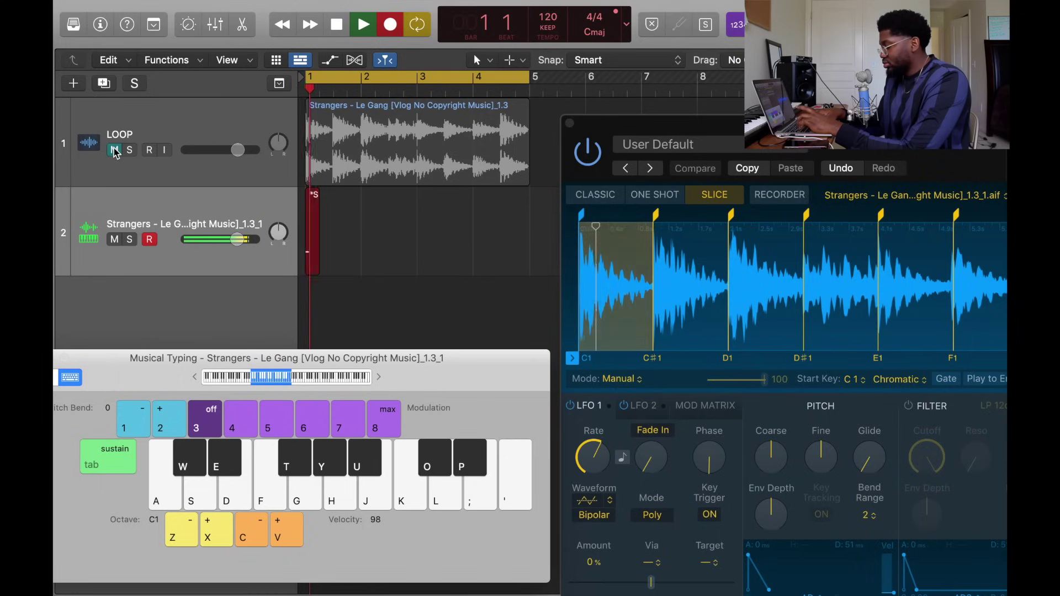
pyautogui.press('a')
pyautogui.press('w')
pyautogui.press('w')
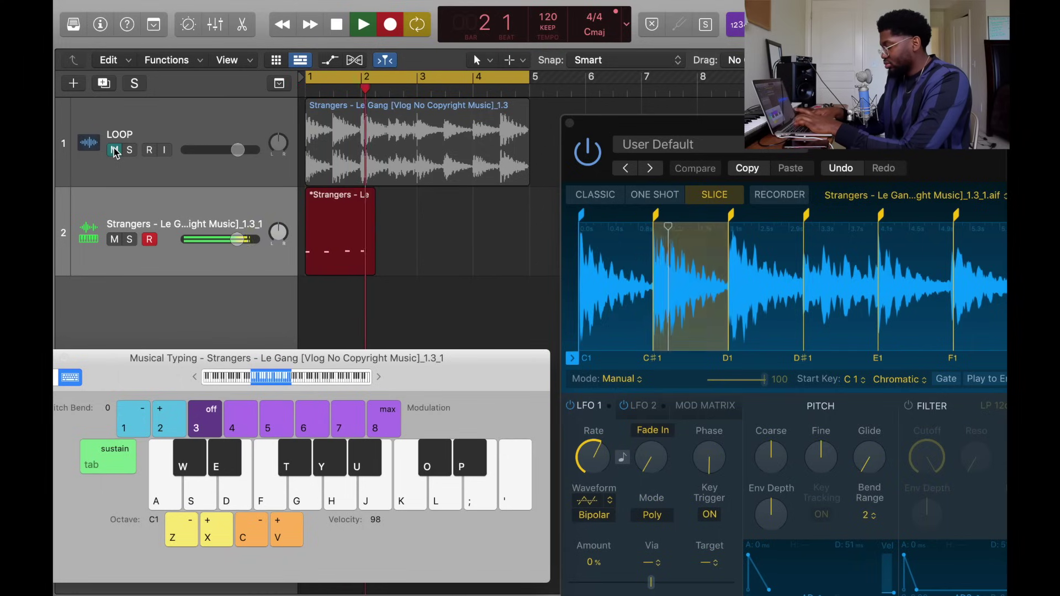
pyautogui.press('w')
pyautogui.press('f')
pyautogui.press('f')
pyautogui.press('d')
pyautogui.press('d')
pyautogui.press('d')
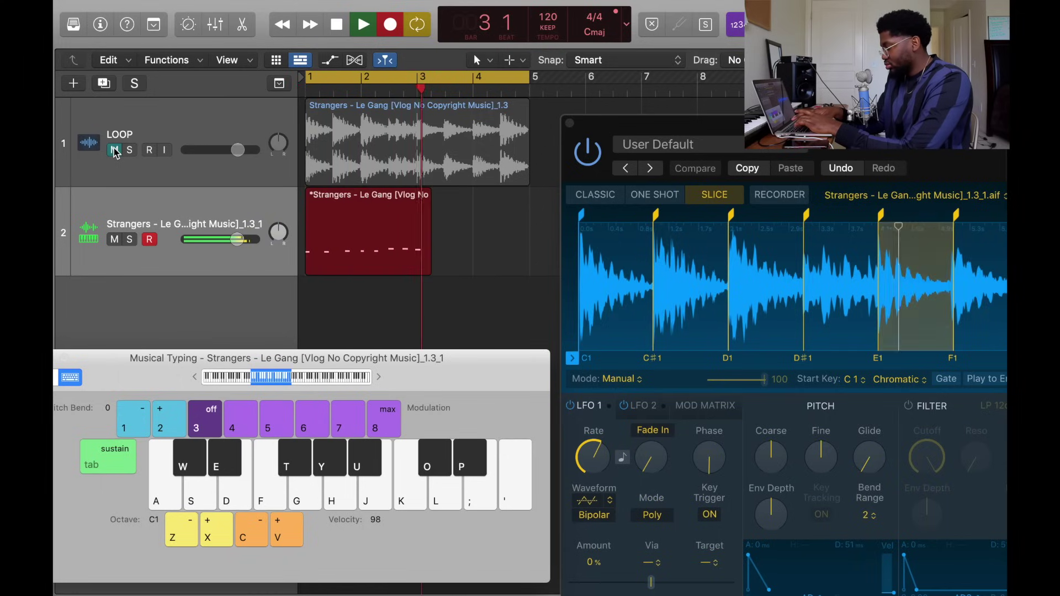
pyautogui.press('s')
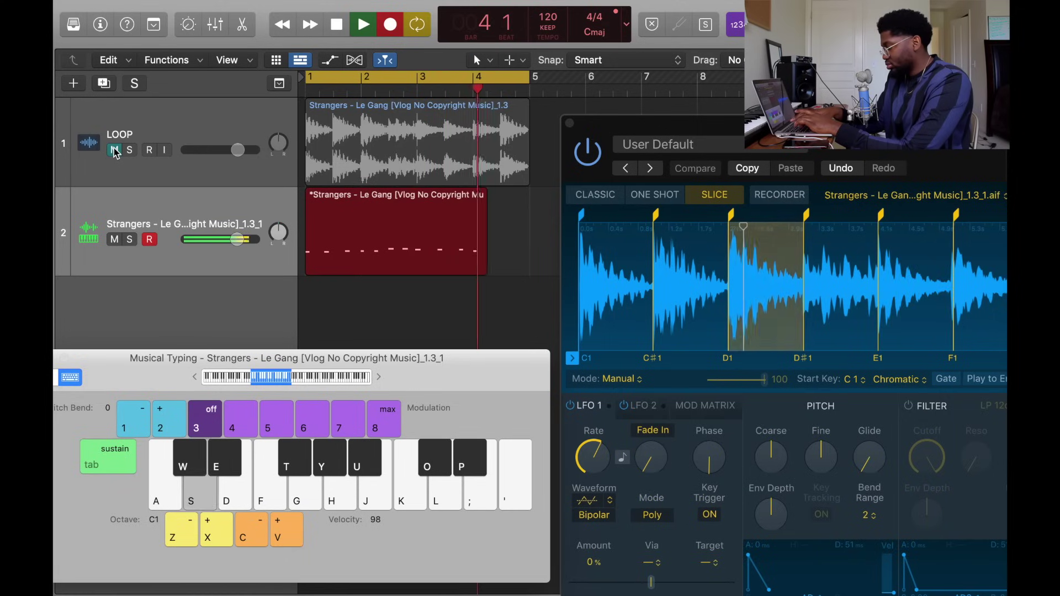
pyautogui.press('e')
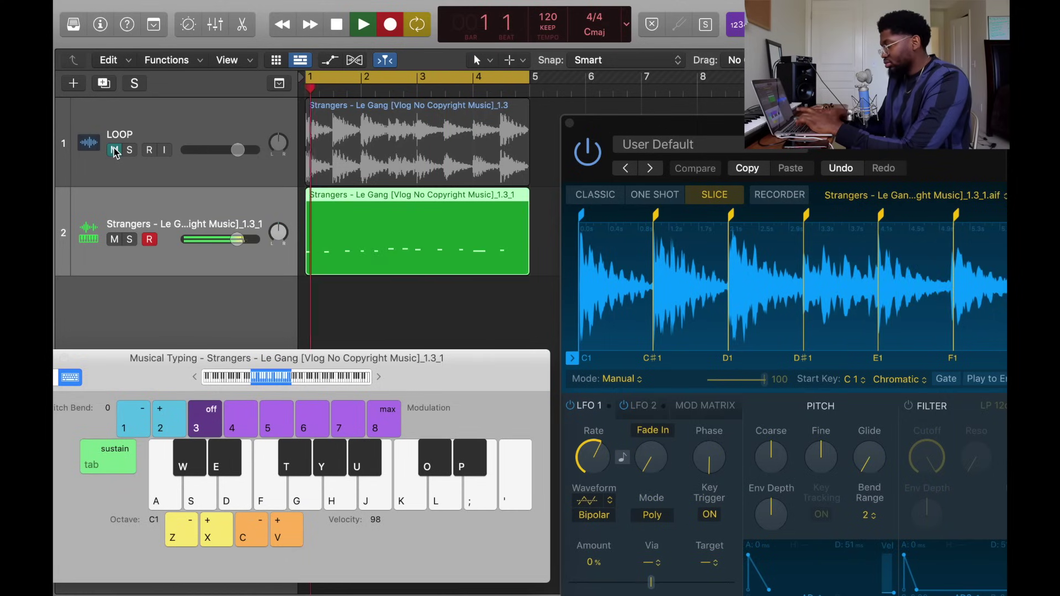
pyautogui.press('space')
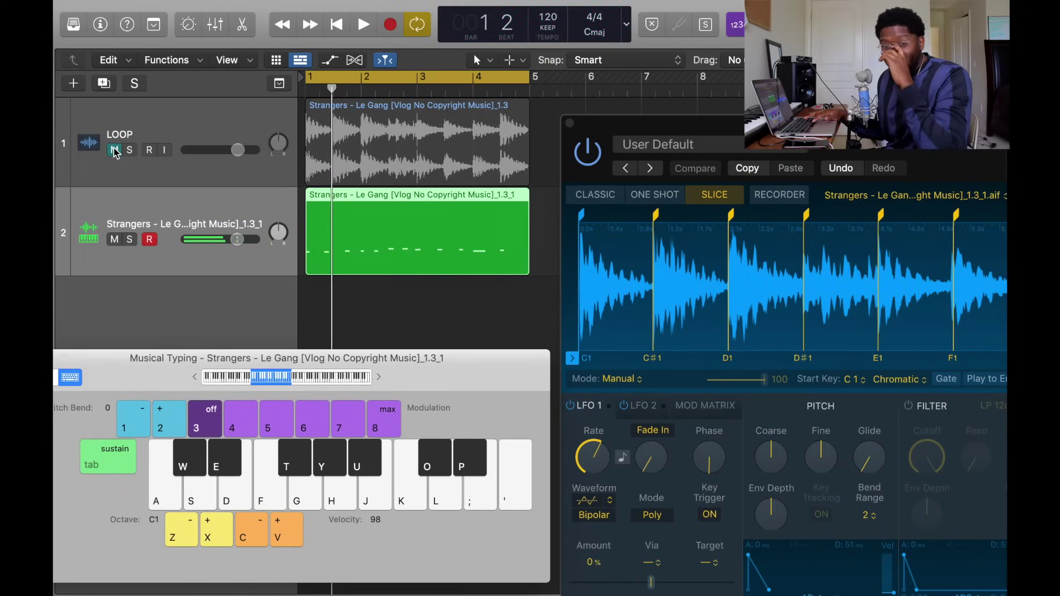
# Step: Close Musical Typing, show the recorded slice notes in the Piano Roll, and play from bar 1
pyautogui.doubleClick(326, 219)
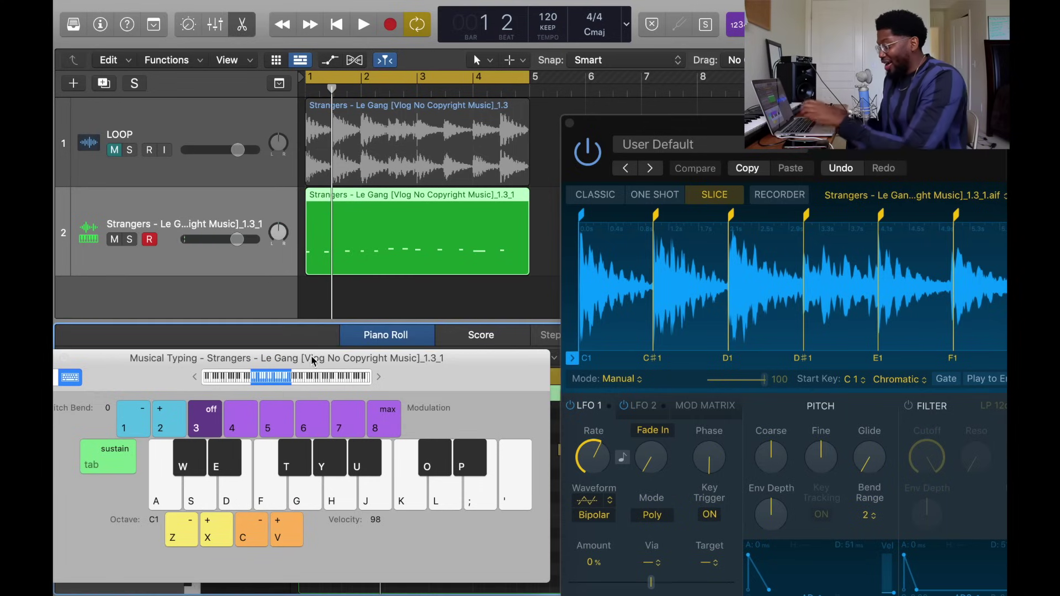
pyautogui.press('super+k')
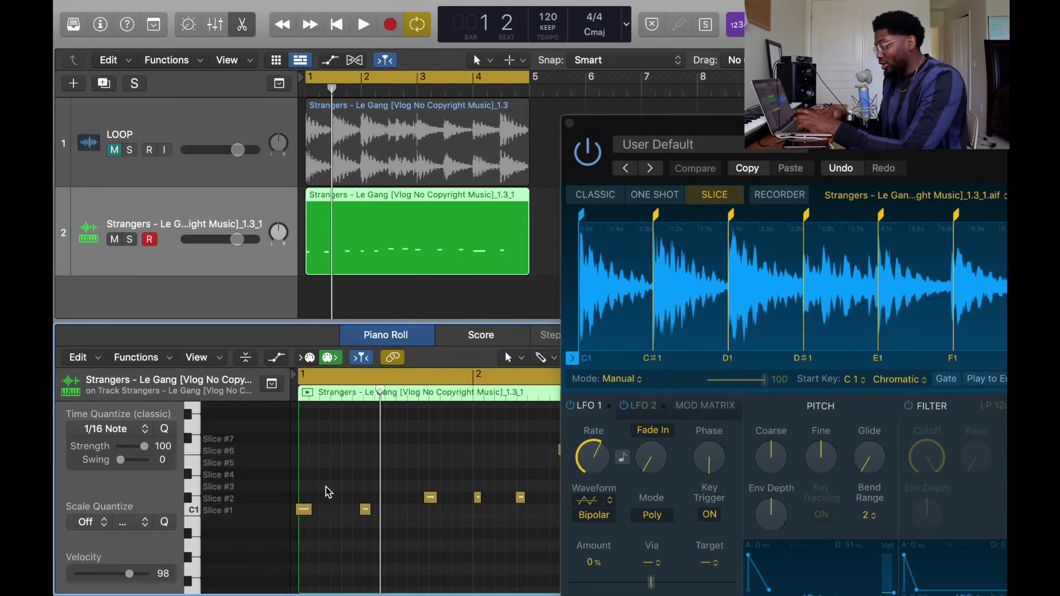
pyautogui.doubleClick(420, 247)
pyautogui.doubleClick(419, 247)
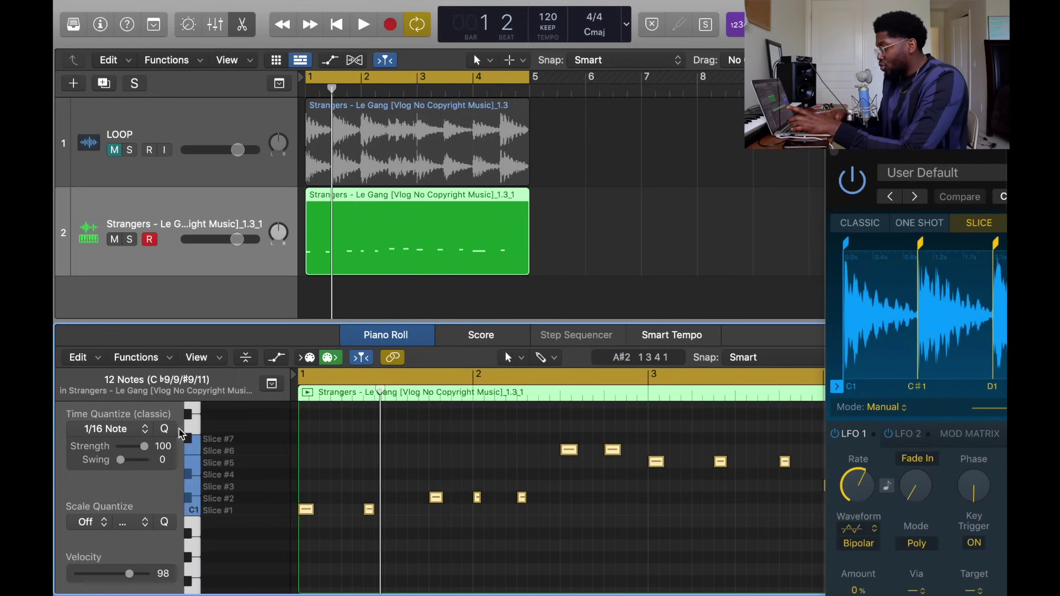
pyautogui.click(329, 292)
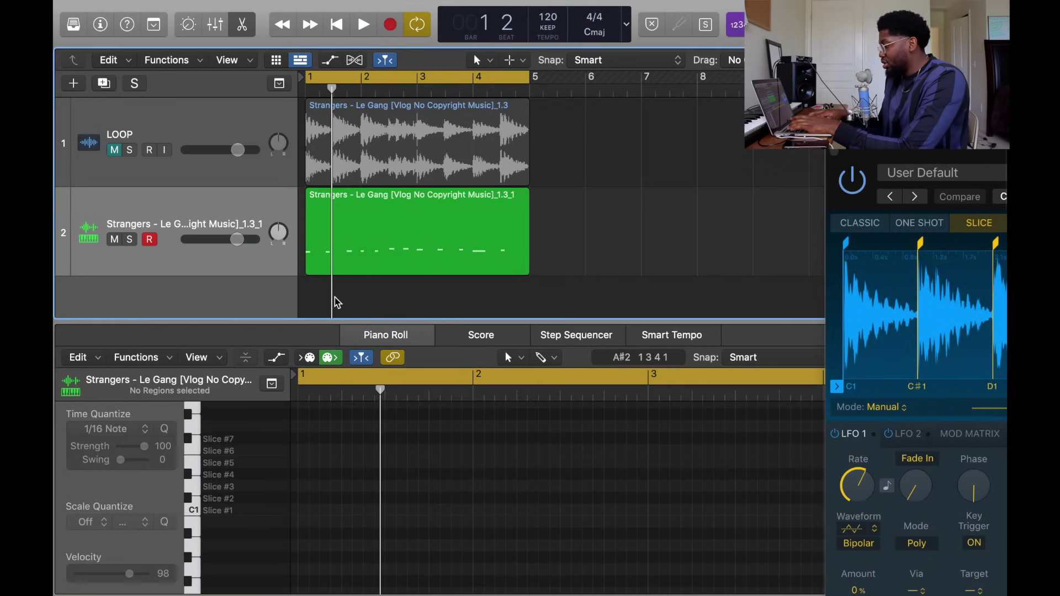
pyautogui.press('space')
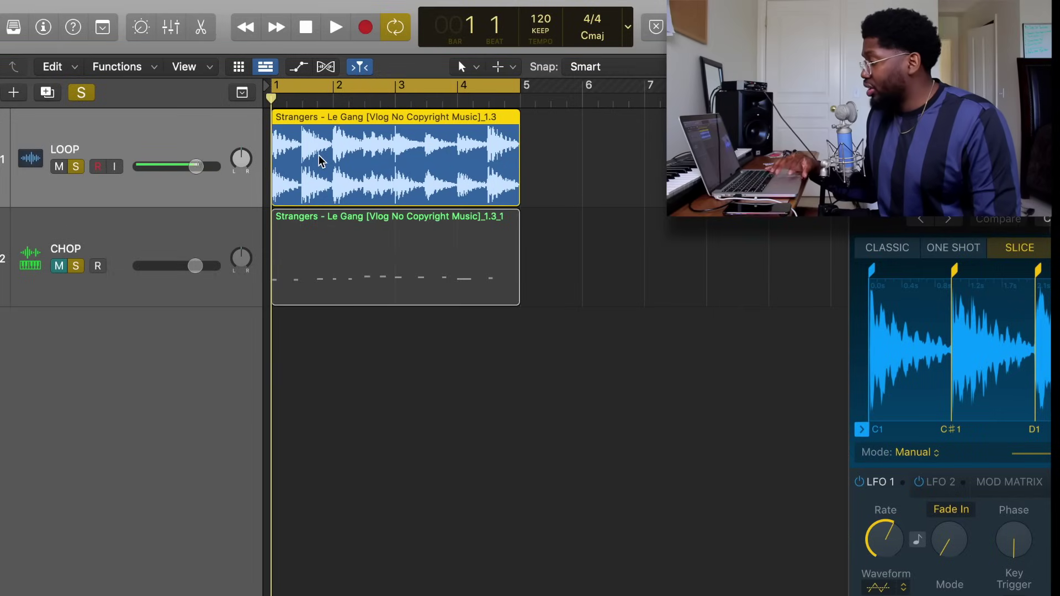
pyautogui.press('e')
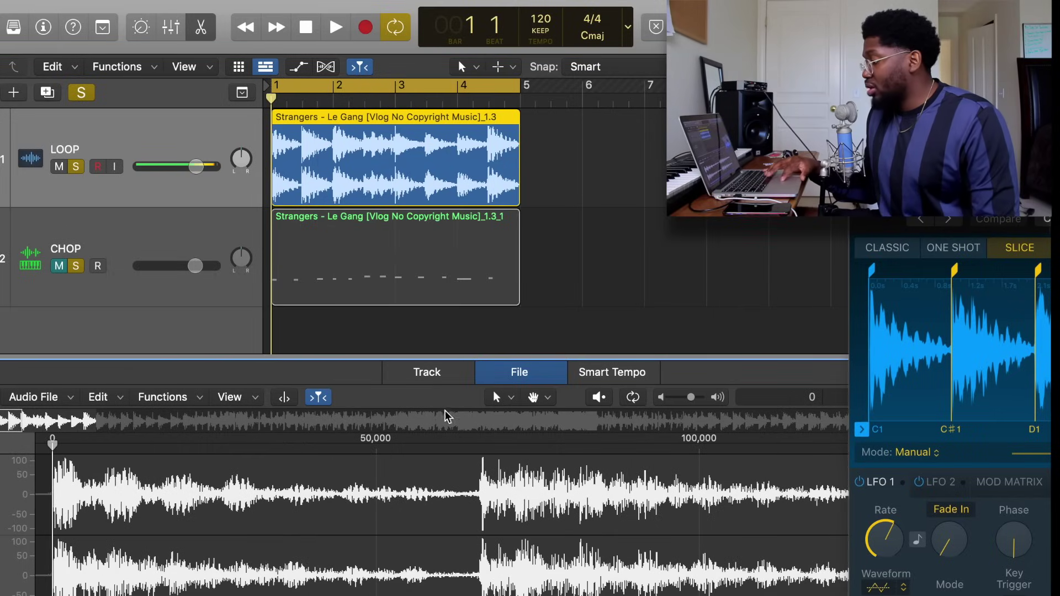
# Step: Open the LOOP region's audio editor and view its Track, File and Smart Tempo views
pyautogui.click(426, 381)
pyautogui.click(505, 377)
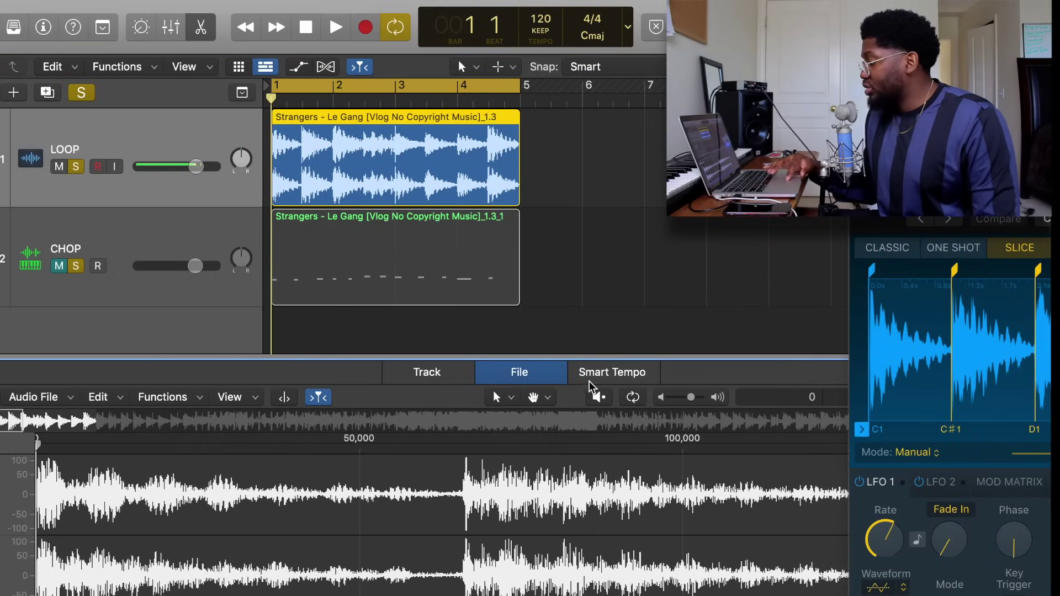
pyautogui.click(594, 385)
pyautogui.click(551, 381)
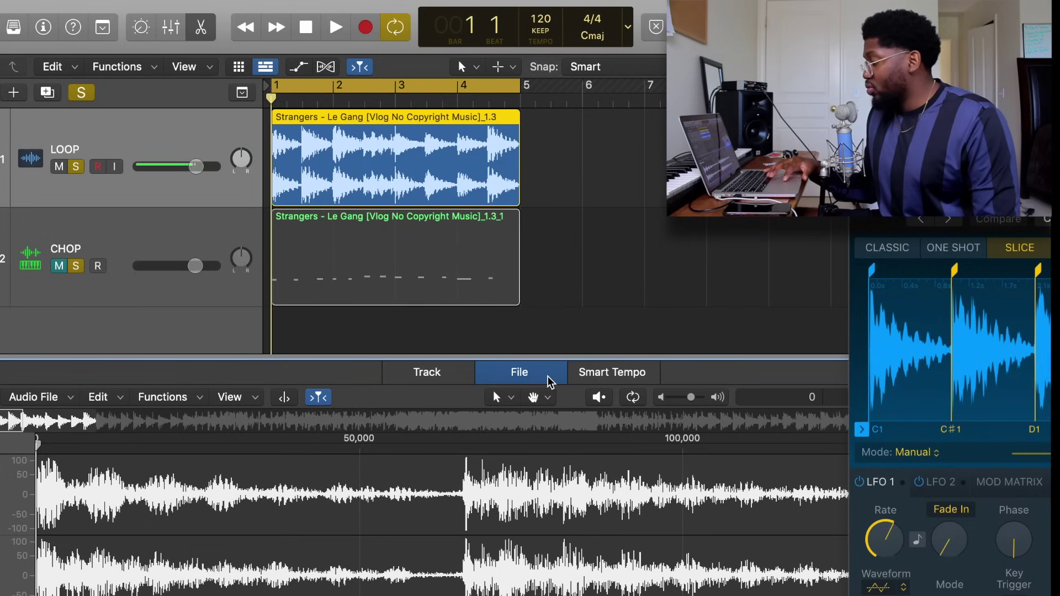
# Step: Reverse the LOOP audio file and play back the reversed loop
pyautogui.click(184, 402)
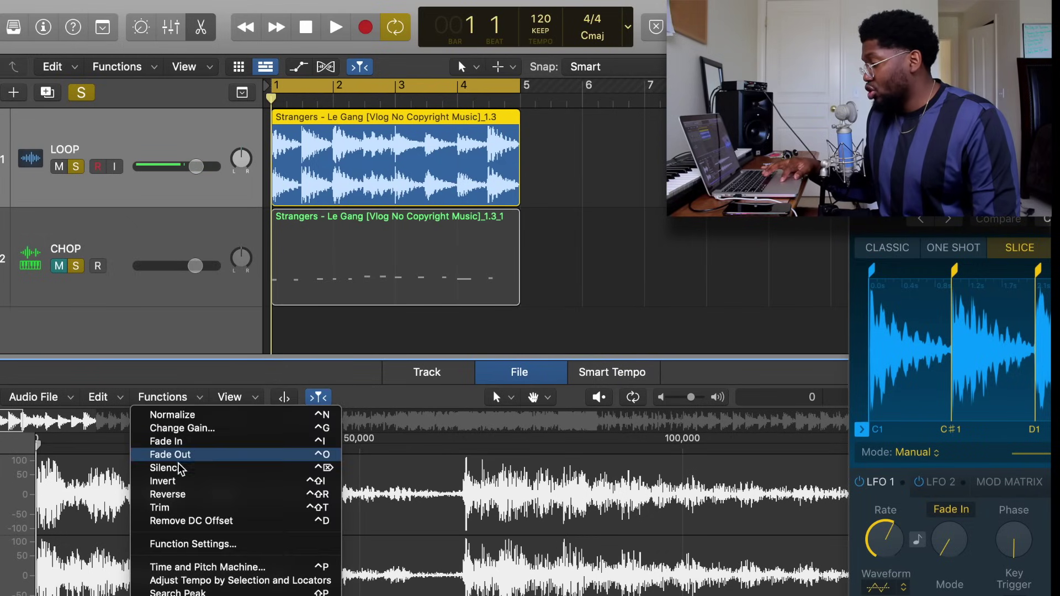
pyautogui.click(188, 500)
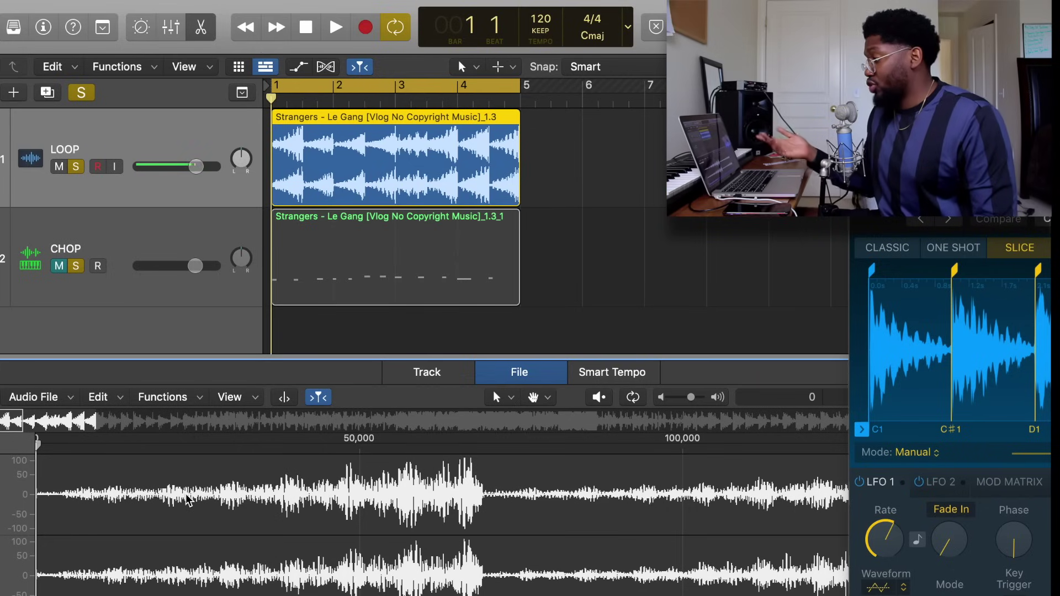
pyautogui.press('space')
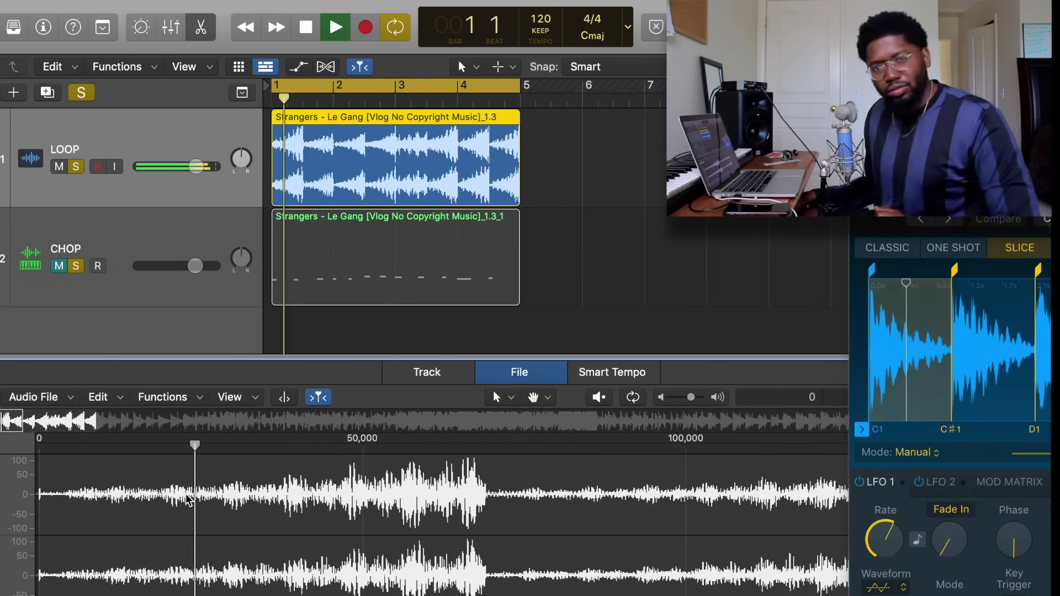
# Step: Stop the reversed loop's playback and mute the LOOP track
pyautogui.press('space')
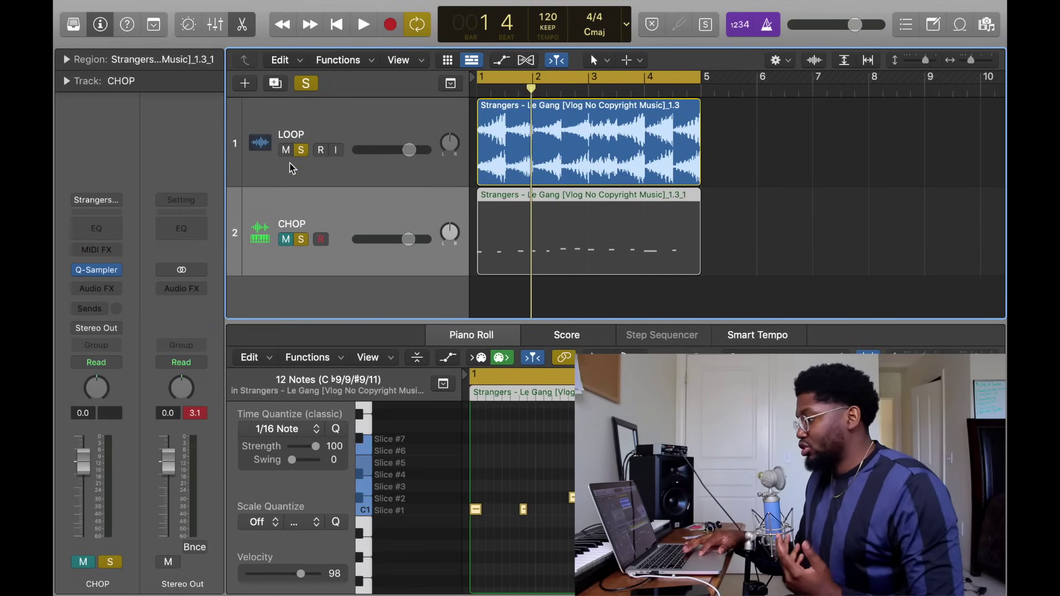
pyautogui.click(286, 149)
# Step: Add a new Software Instrument track, Inst 2, and close the sound library
pyautogui.press('space')
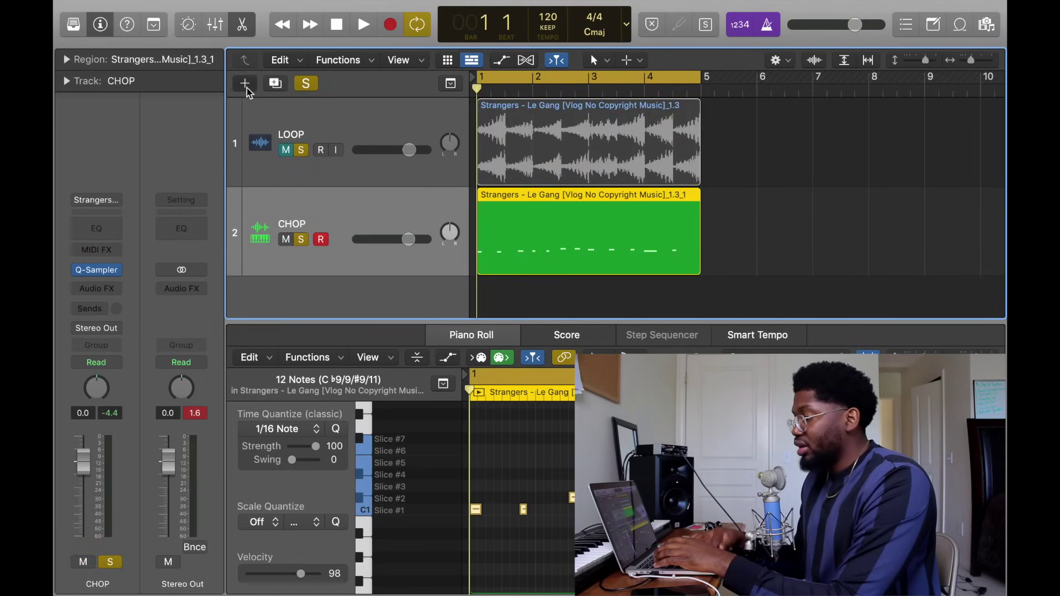
pyautogui.click(244, 83)
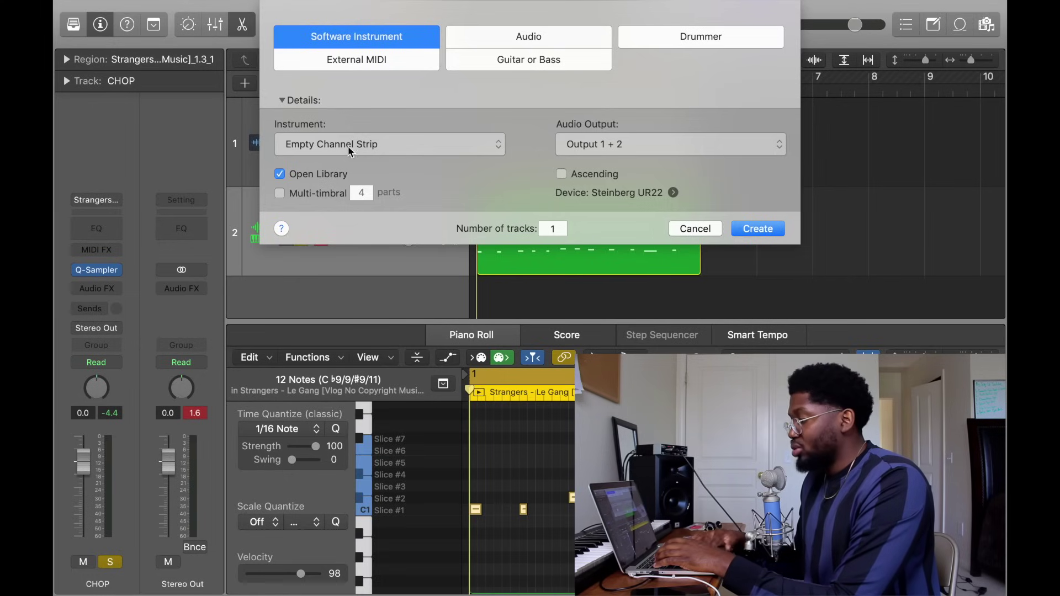
pyautogui.click(758, 229)
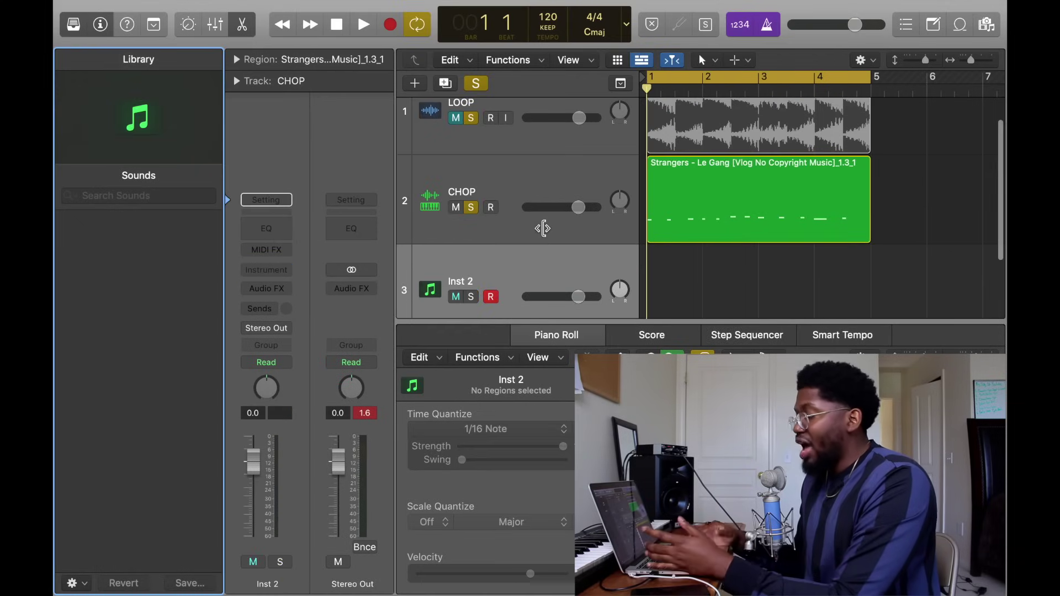
pyautogui.scroll(-1, 492, 220)
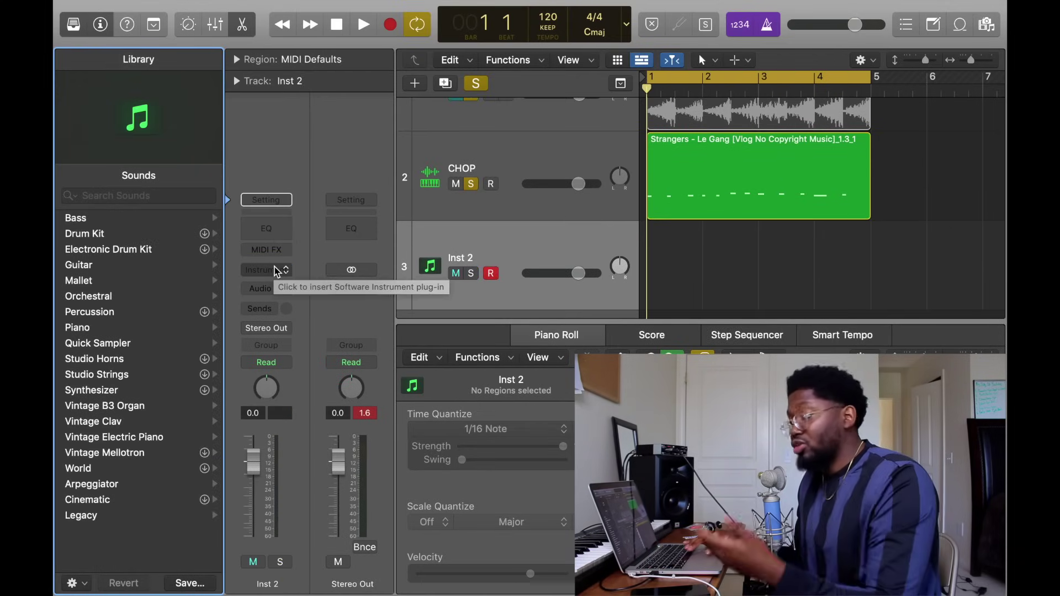
pyautogui.press('y')
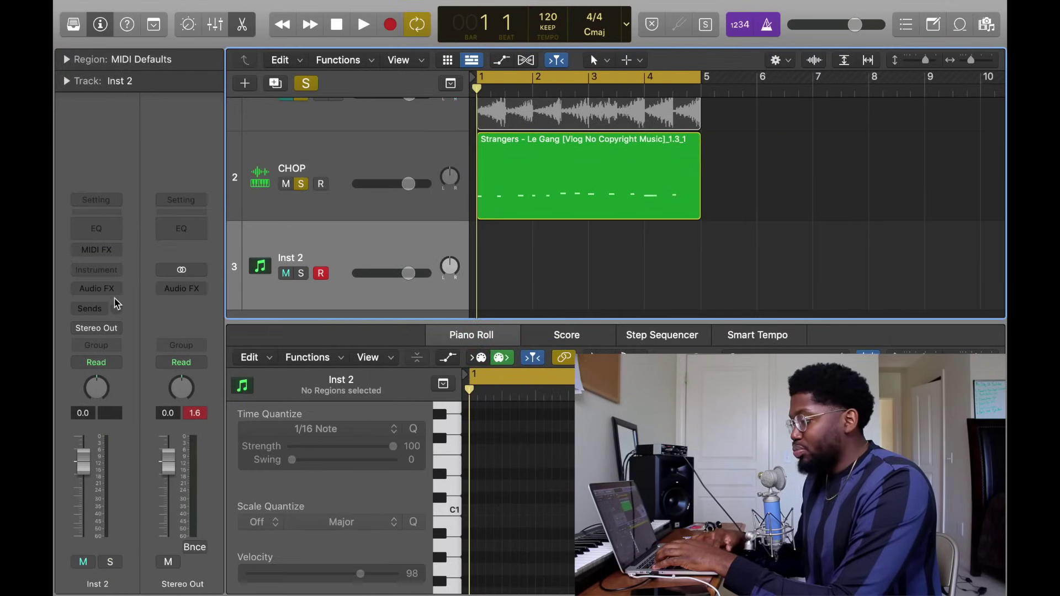
# Step: Load Serato Sample (Stereo) into Inst 2's instrument slot and move its window aside
pyautogui.click(108, 270)
pyautogui.moveTo(121, 310)
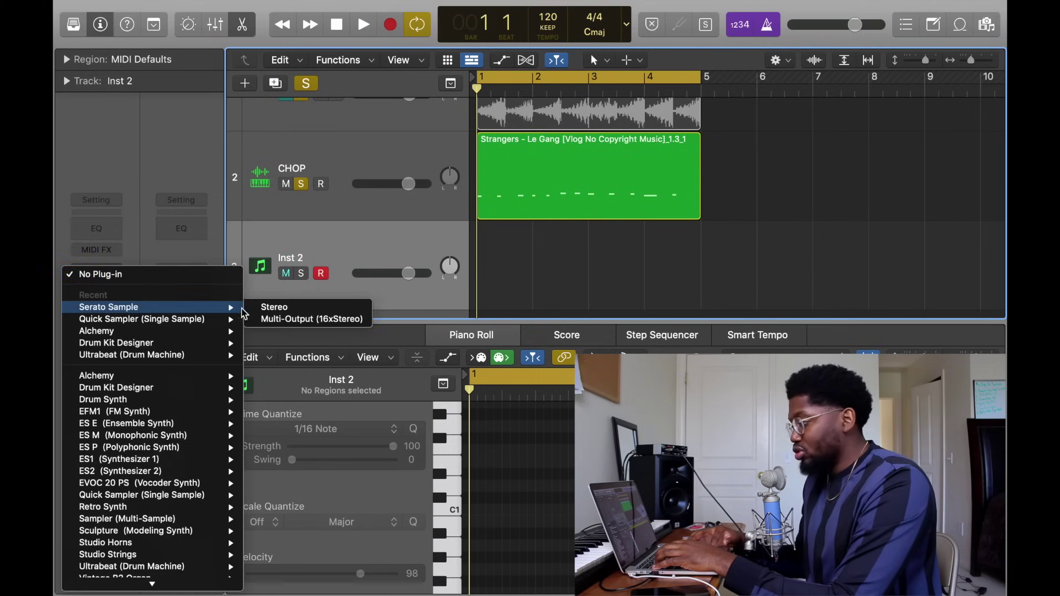
pyautogui.click(271, 308)
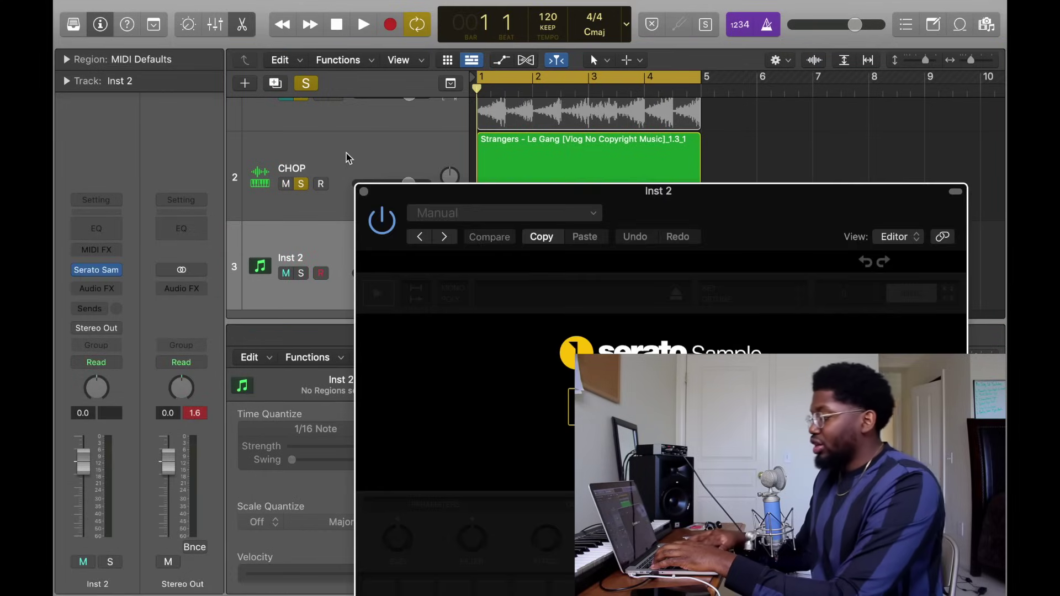
pyautogui.moveTo(653, 199); pyautogui.dragTo(500, 95)
# Step: Load DROP BABY 1.wav from the VOX folder into Serato Sample
pyautogui.press('f')
pyautogui.click(517, 308)
pyautogui.doubleClick(346, 186)
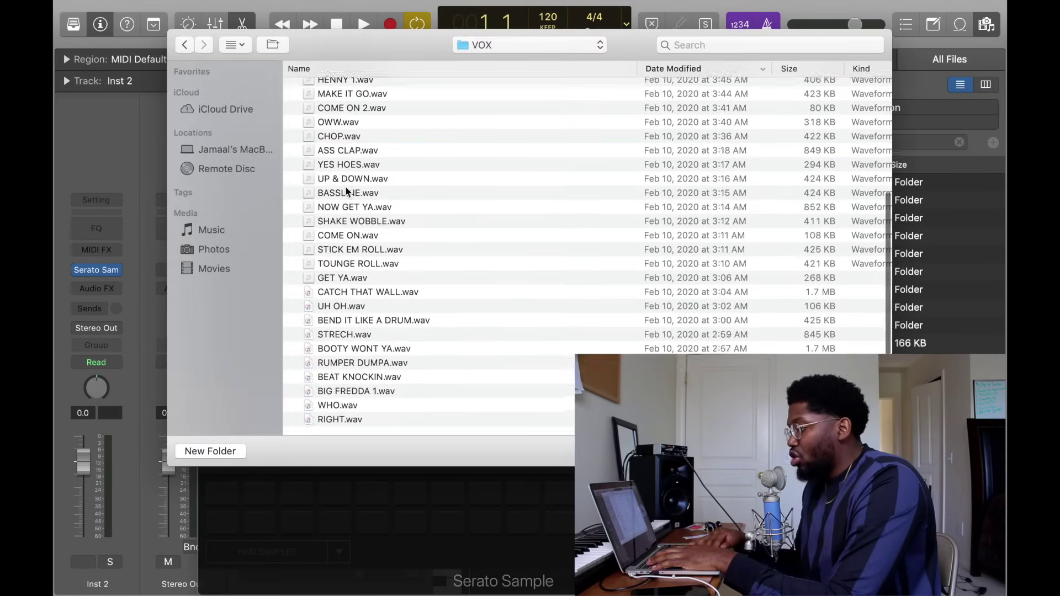
pyautogui.click(334, 186)
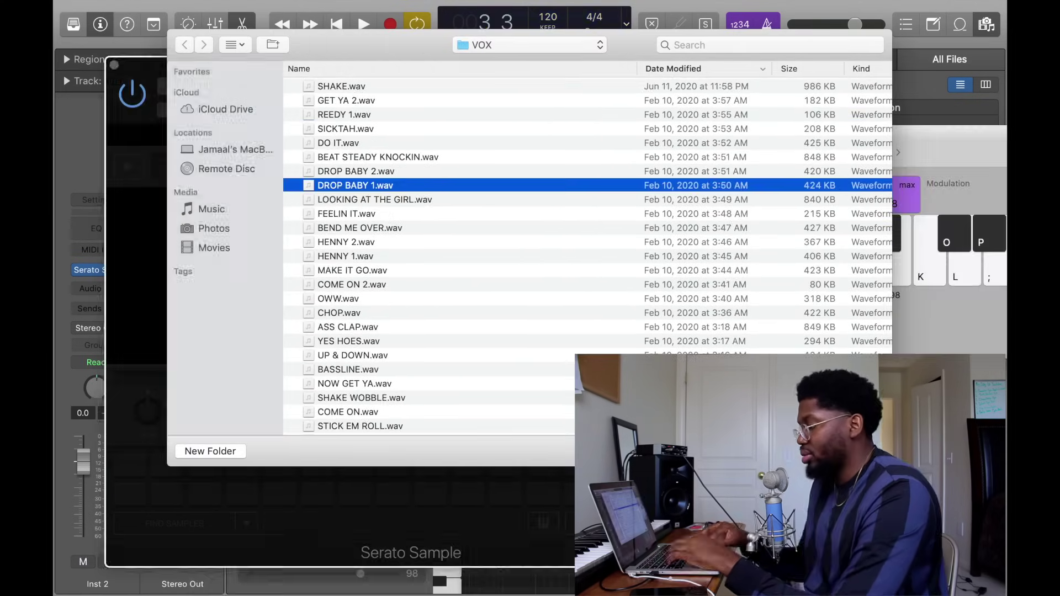
pyautogui.press('Return')
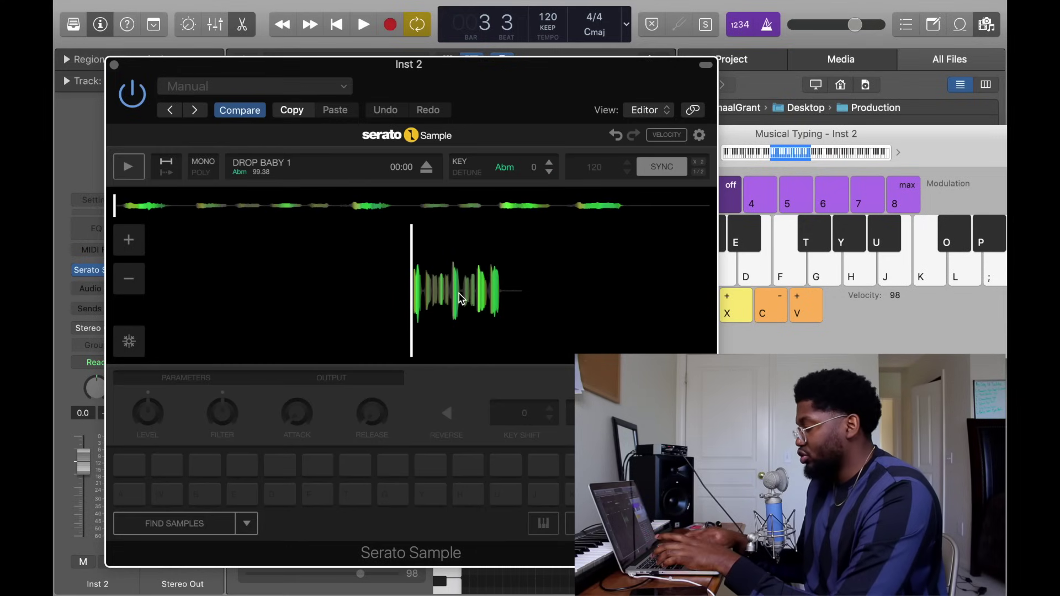
# Step: Show the Musical Typing keyboard with Cmd-K and reposition it on screen
pyautogui.press('super+k')
pyautogui.press('super+k')
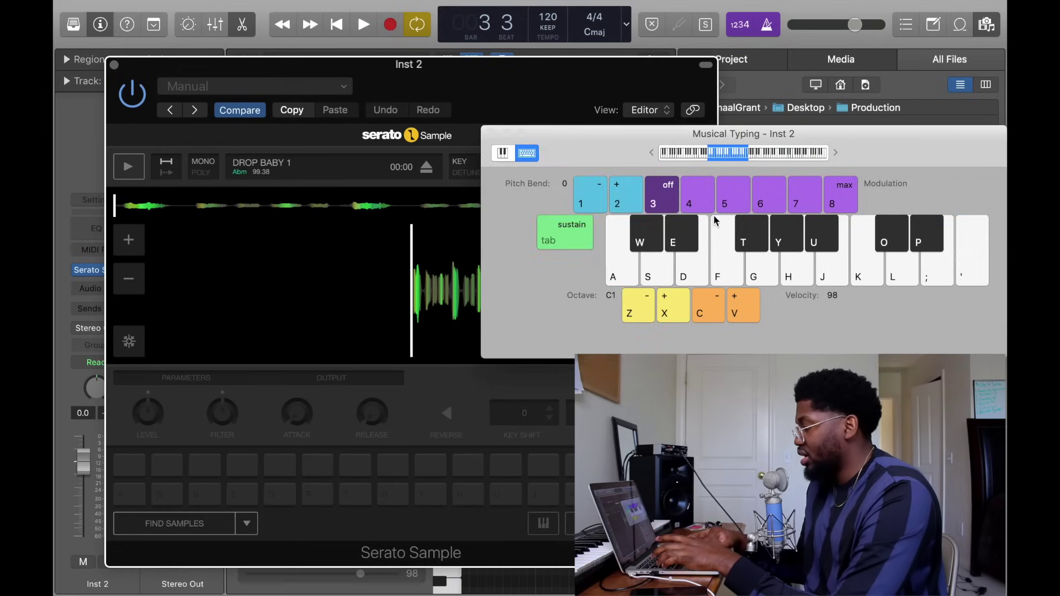
pyautogui.moveTo(623, 132); pyautogui.dragTo(623, 339)
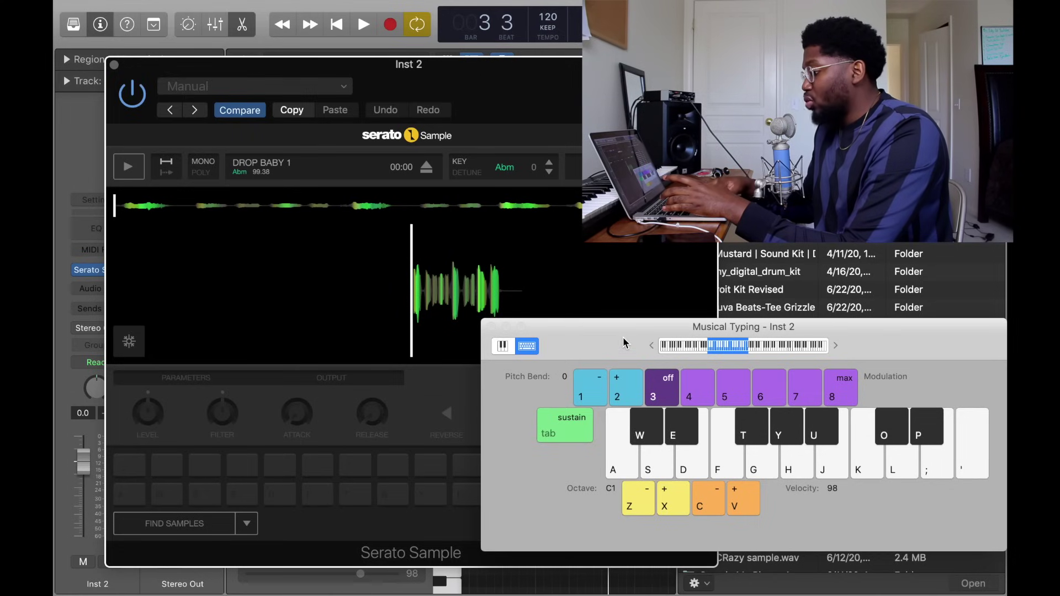
pyautogui.moveTo(624, 342); pyautogui.dragTo(685, 304)
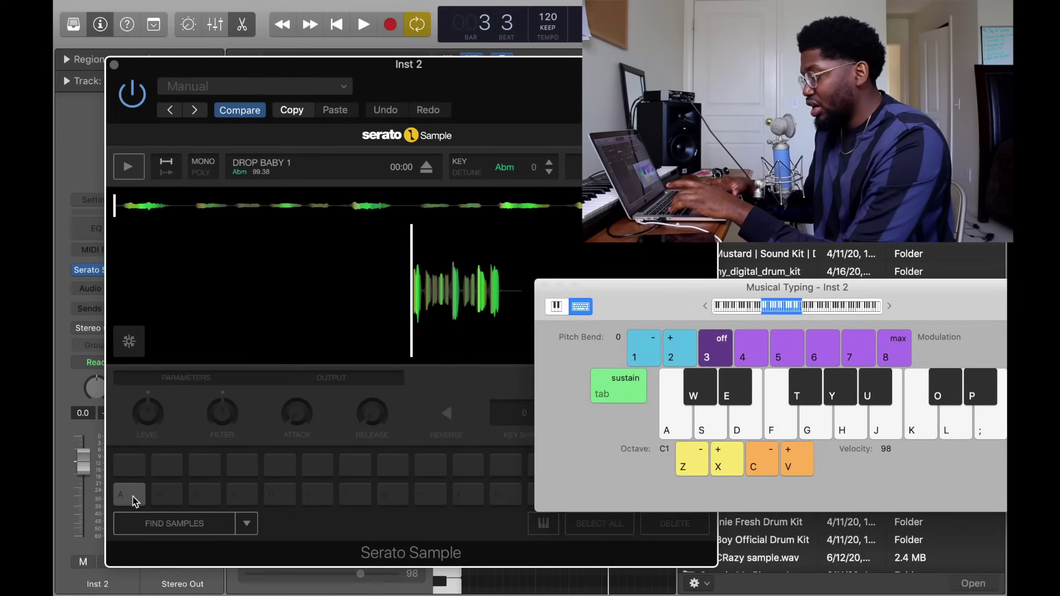
# Step: Replace pad A's (C1) first cue with a new cue at the start of DROP BABY 1
pyautogui.press('a')
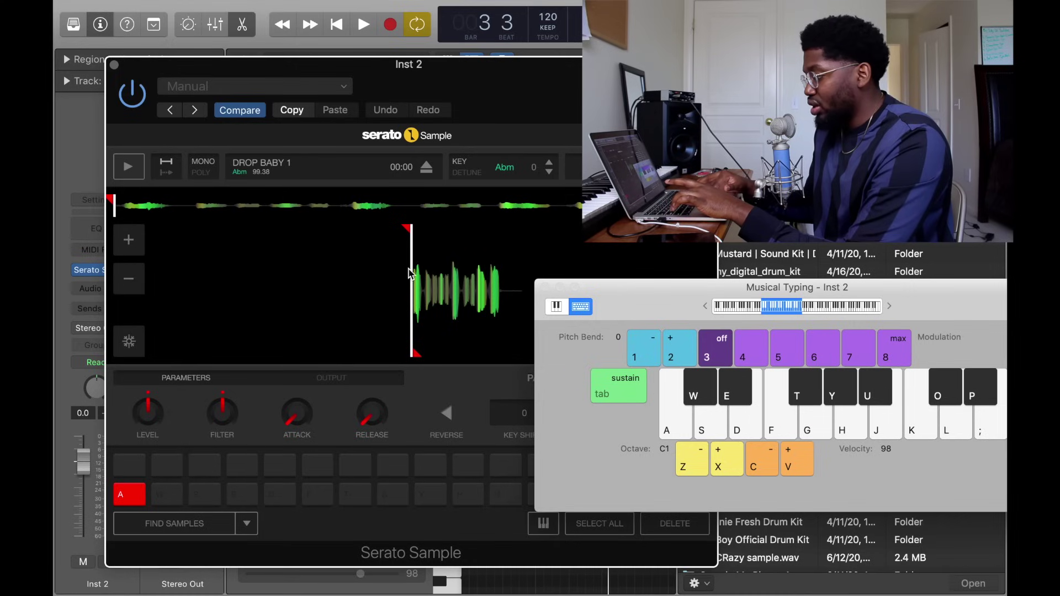
pyautogui.press('a')
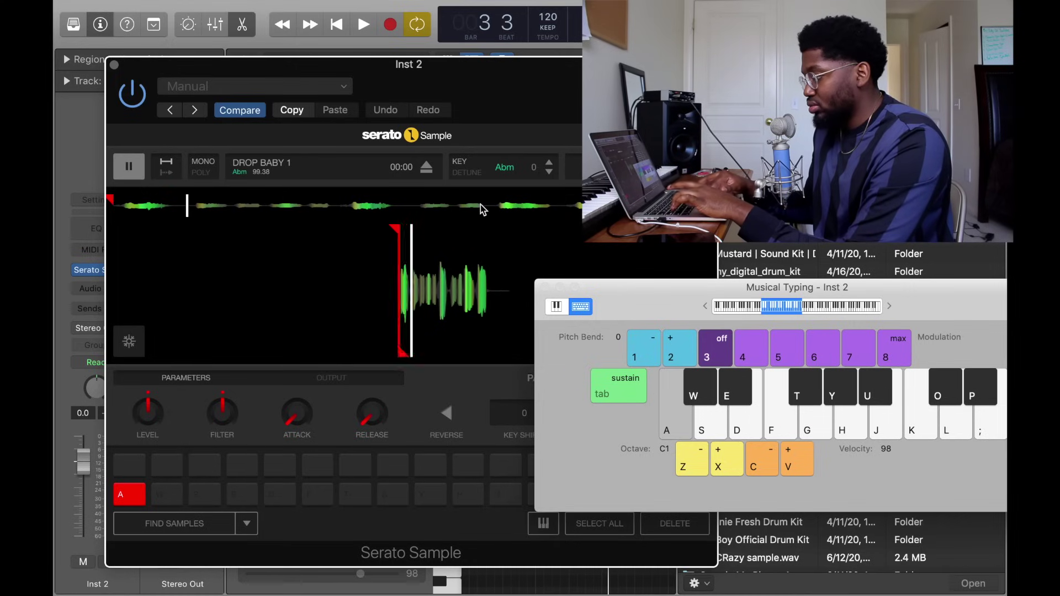
pyautogui.moveTo(113, 212); pyautogui.dragTo(120, 213)
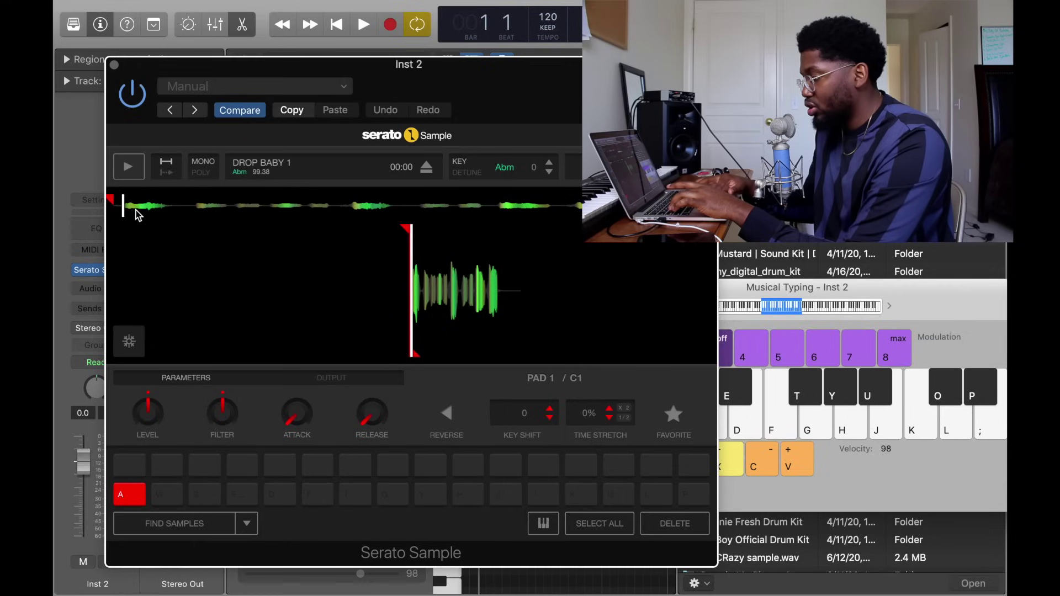
pyautogui.click(136, 497)
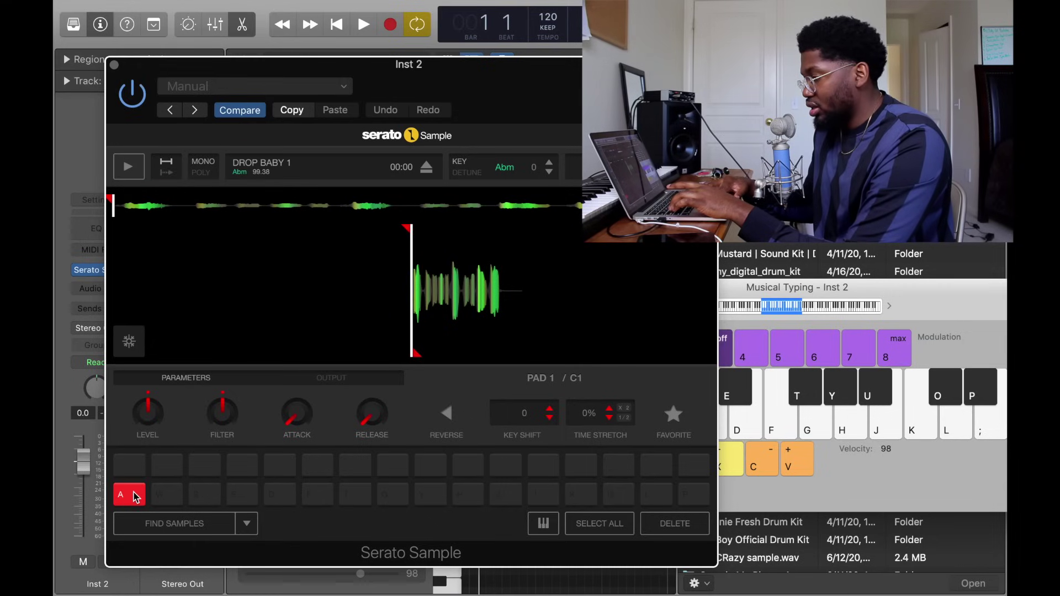
pyautogui.click(657, 526)
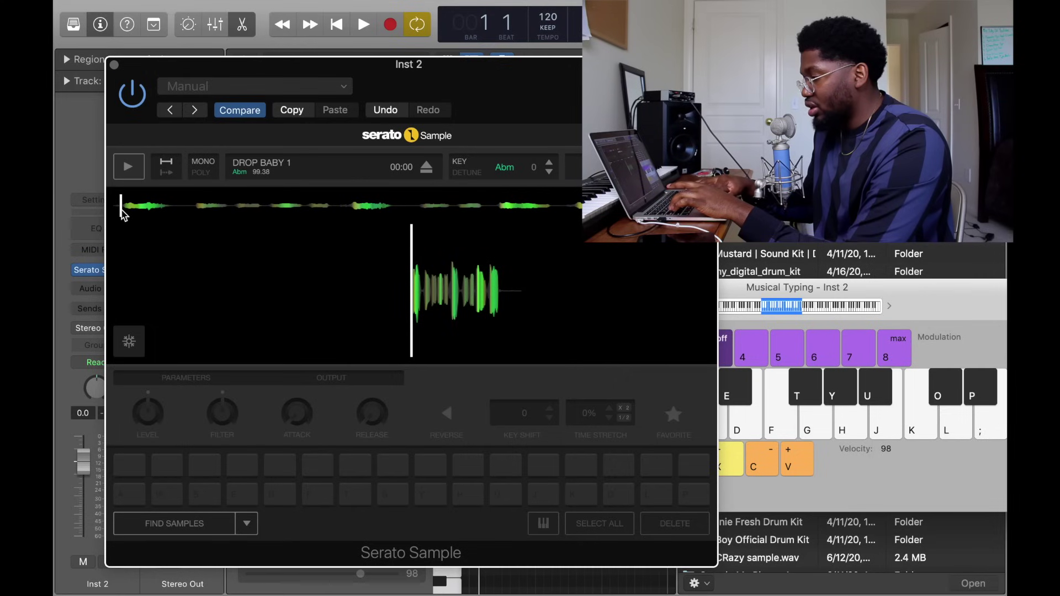
pyautogui.press('a')
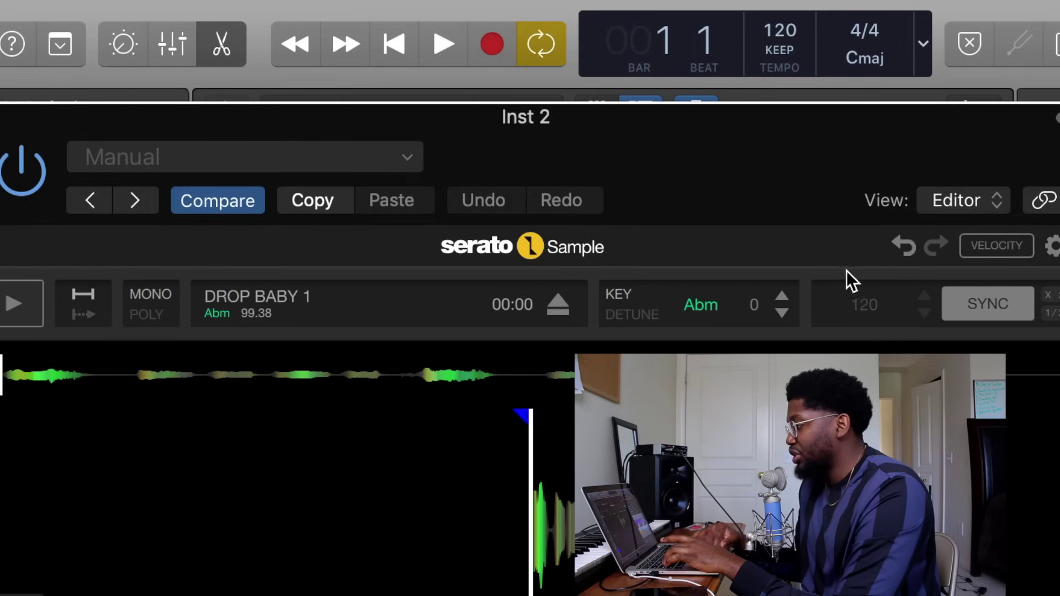
# Step: Audition the DROP BABY 1 chop on pad A several times
pyautogui.press('a')
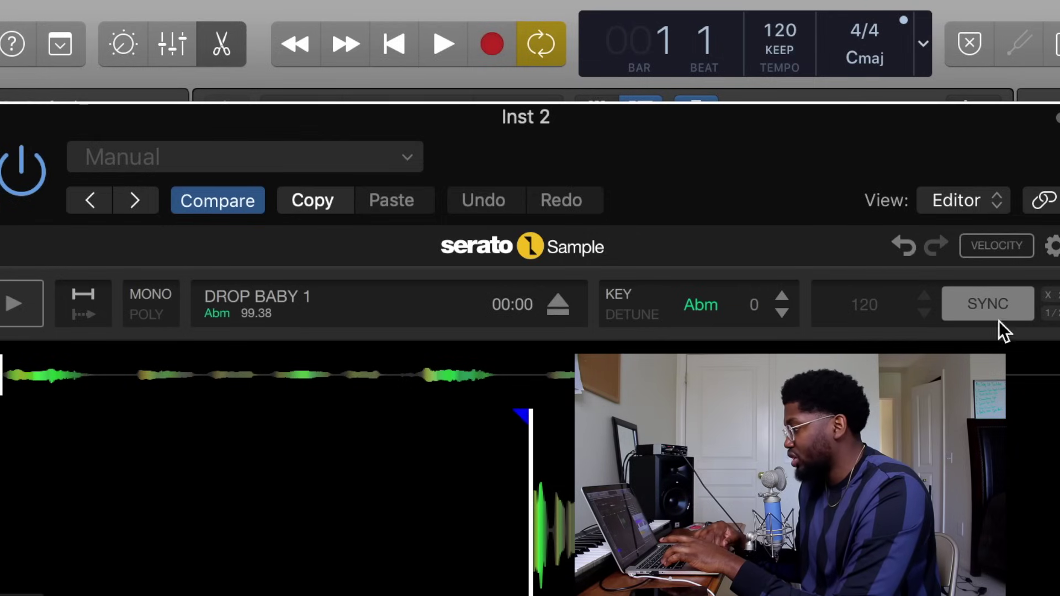
pyautogui.click(1019, 309)
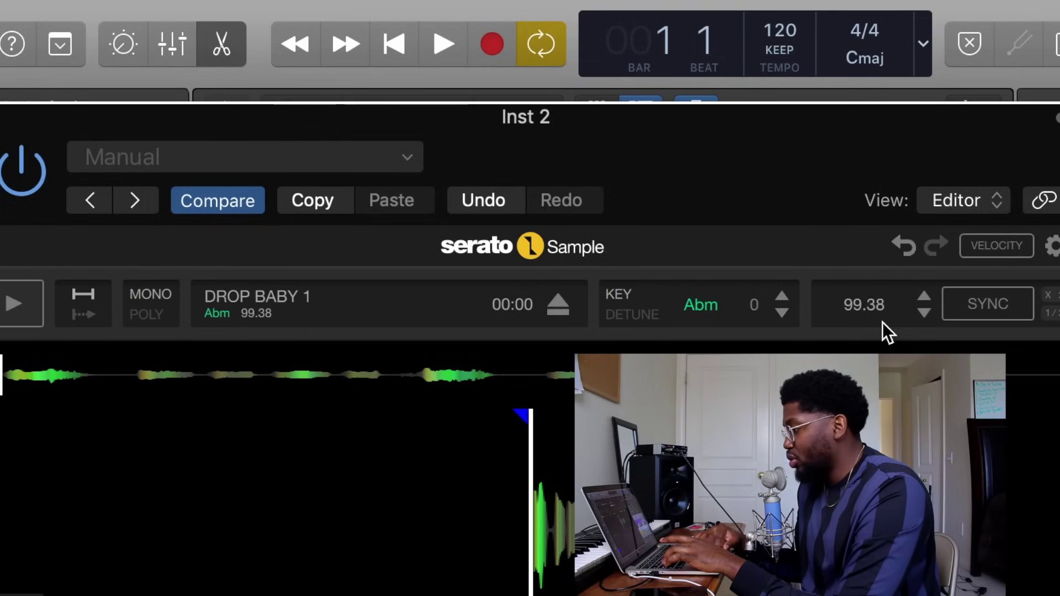
pyautogui.press('a')
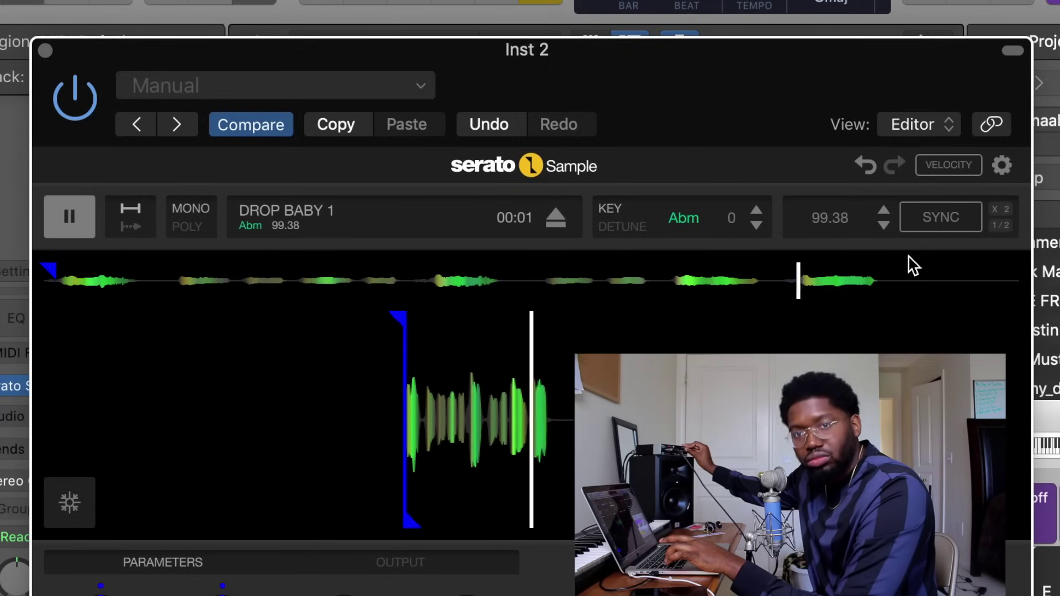
pyautogui.press('a')
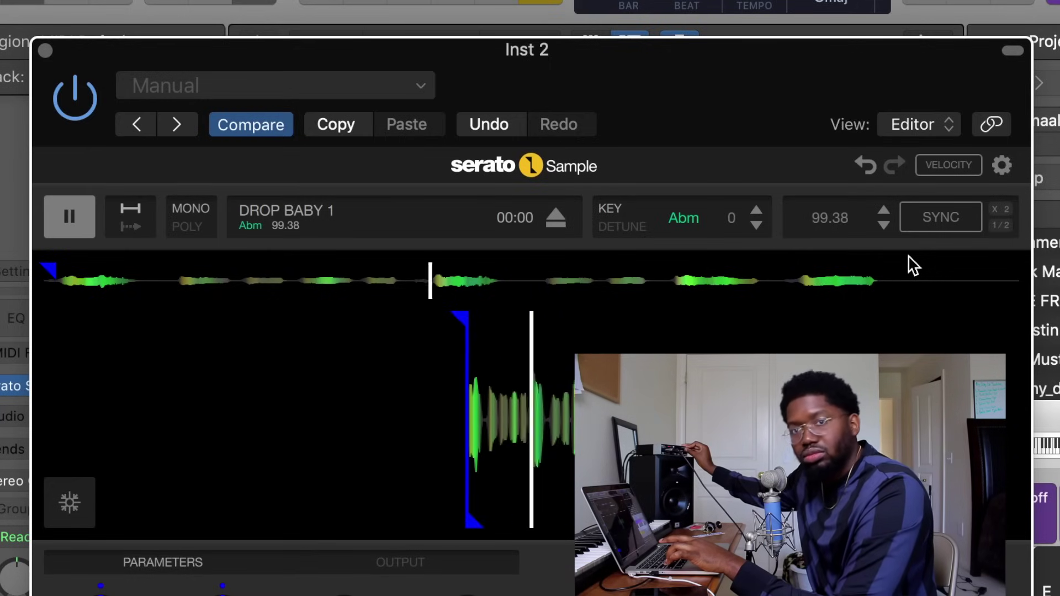
pyautogui.press('a')
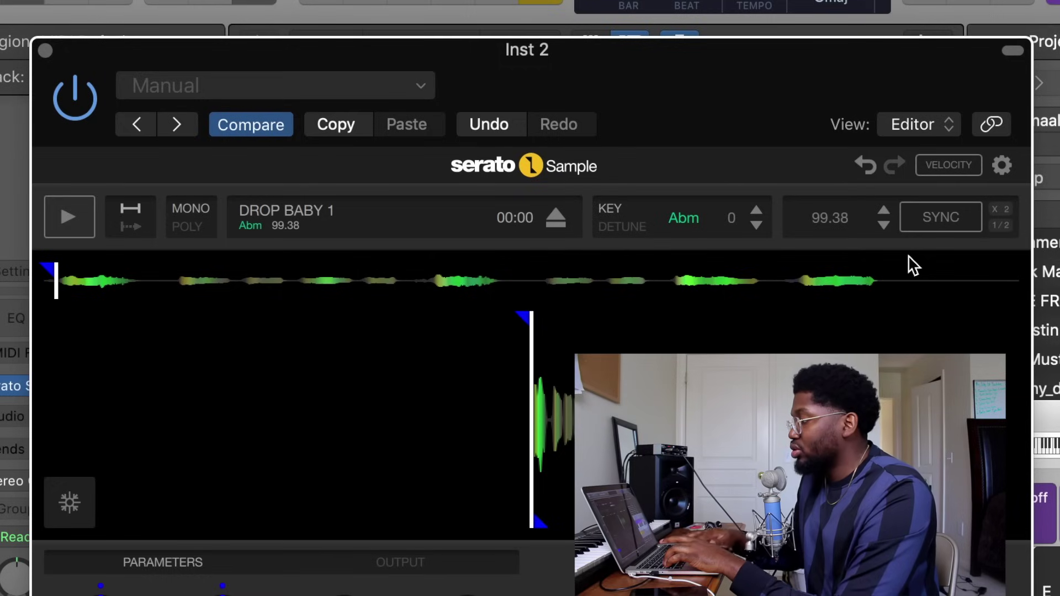
pyautogui.press('a')
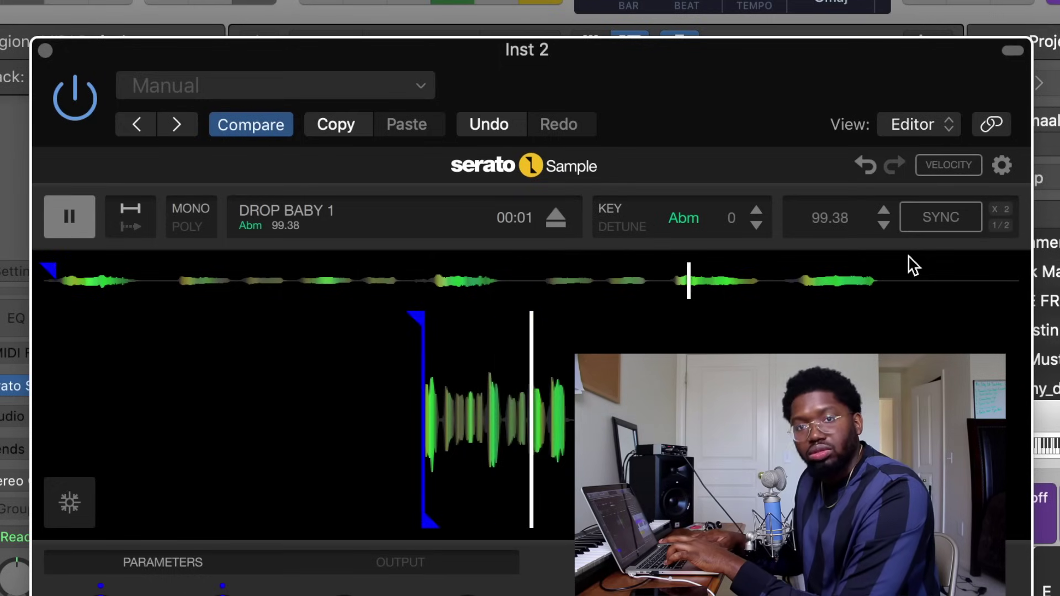
pyautogui.press('a')
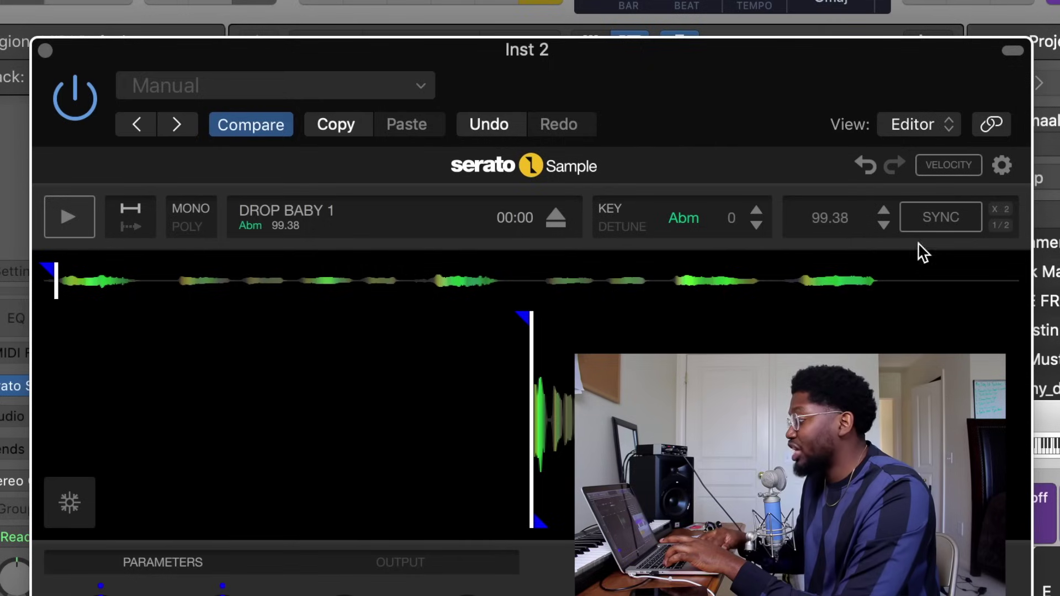
# Step: Turn on SYNC so the sample follows the project's 120 BPM, then audition it
pyautogui.click(936, 228)
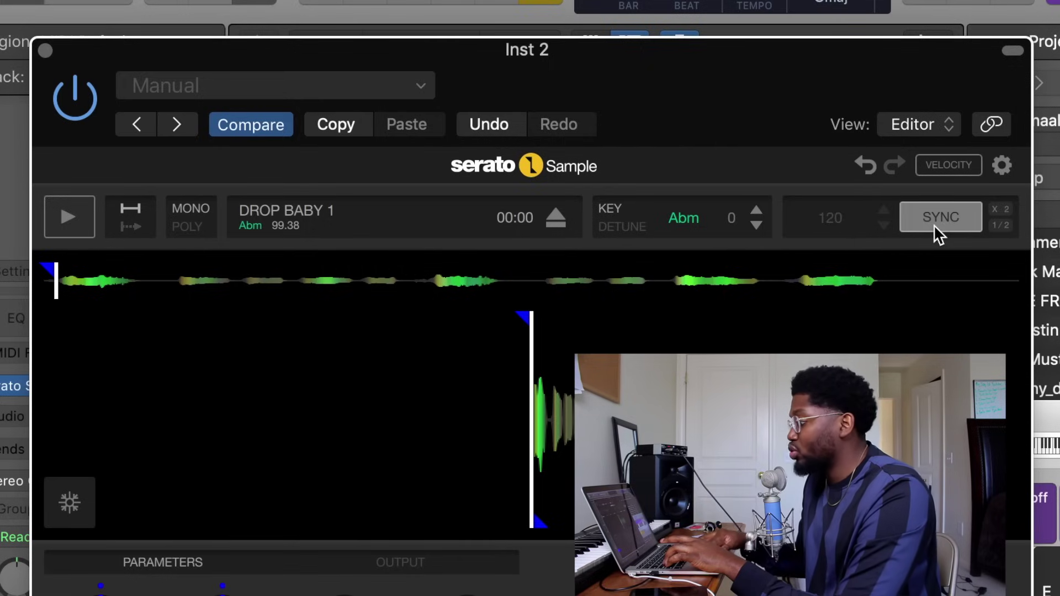
pyautogui.press('a')
pyautogui.press('a')
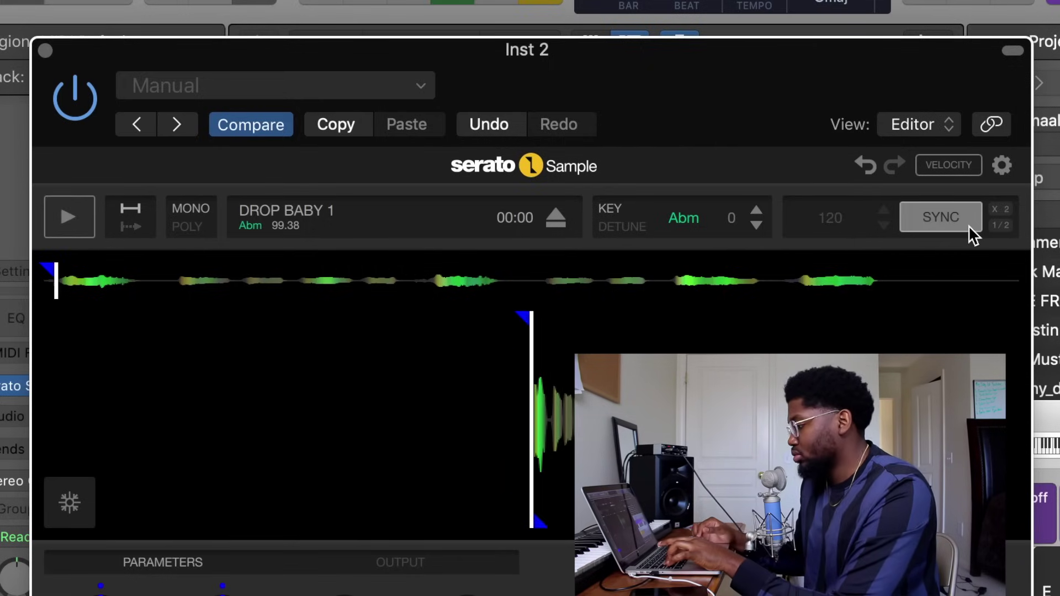
pyautogui.press('a')
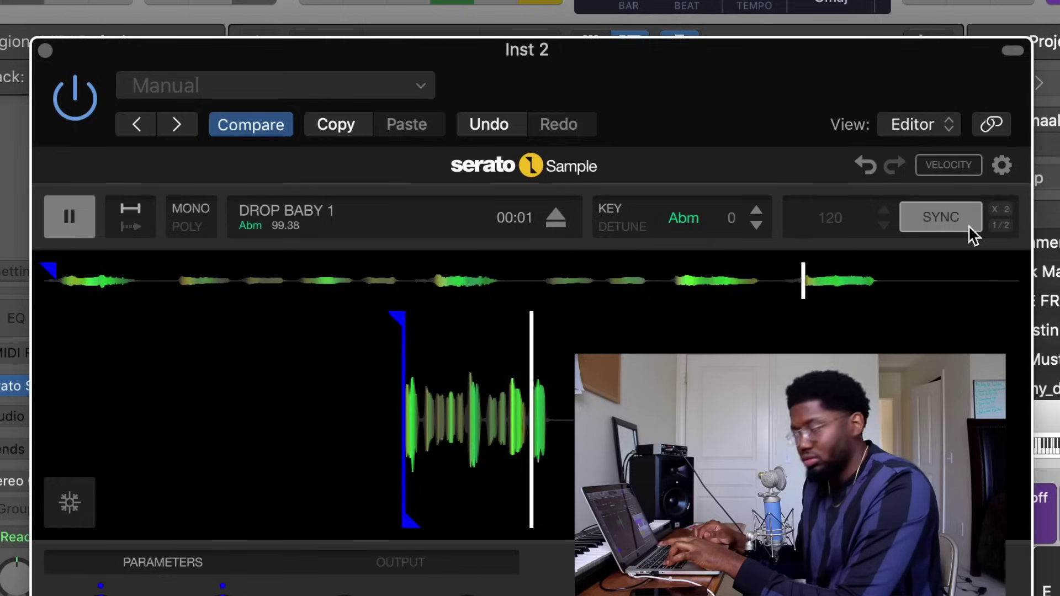
pyautogui.press('a')
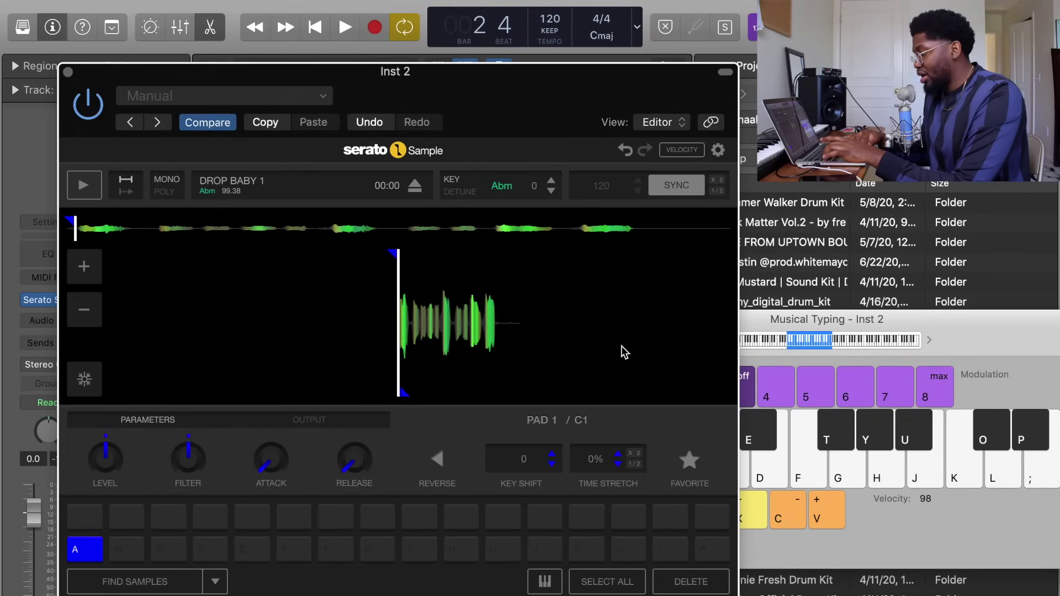
# Step: Test the vocal chops on pads 1 and 3 with the A and S keys
pyautogui.press('s')
pyautogui.press('a')
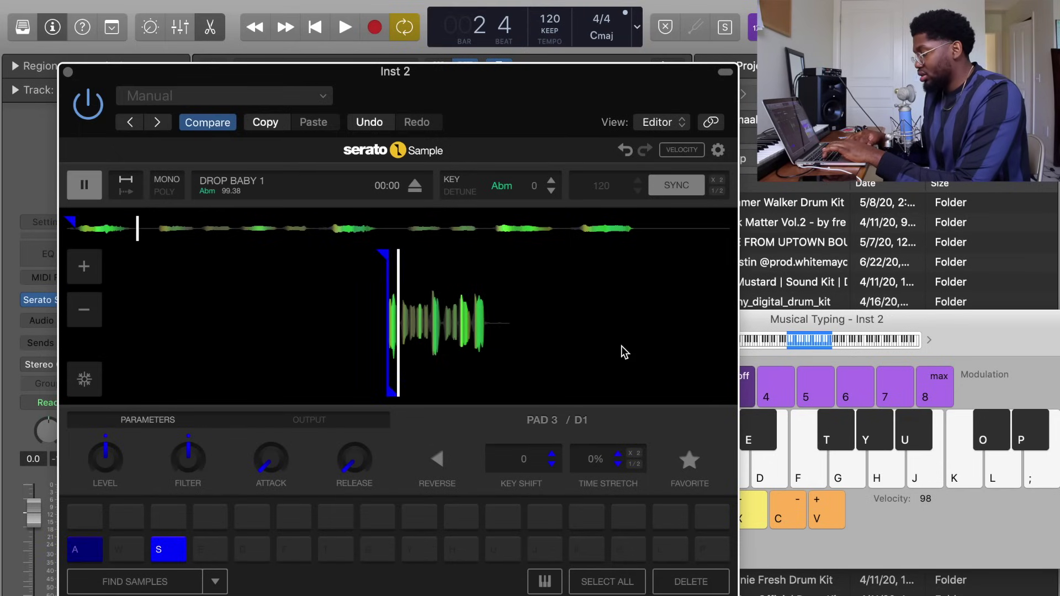
pyautogui.press('s')
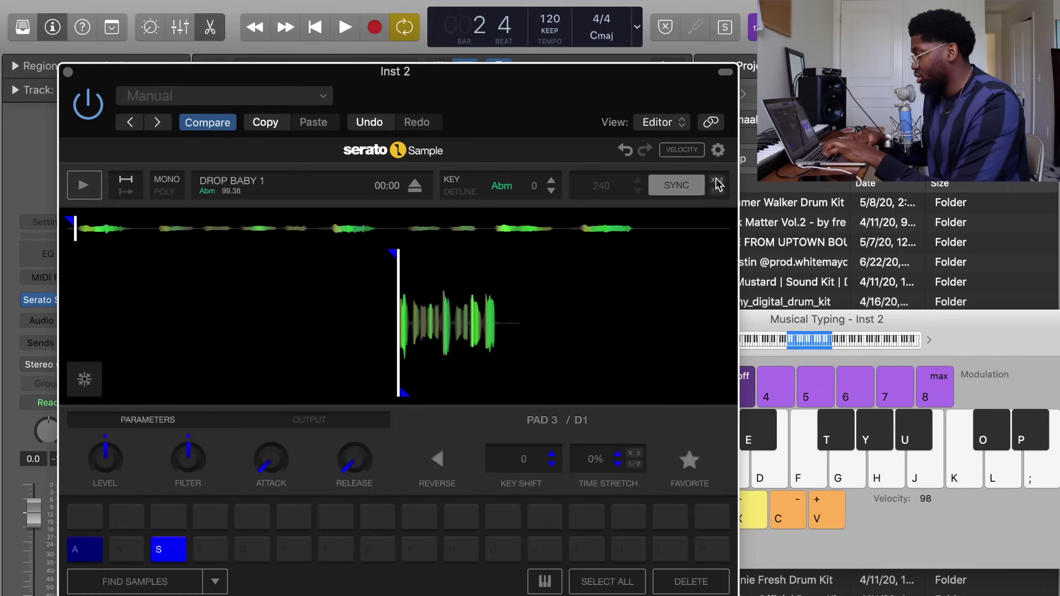
pyautogui.press('a')
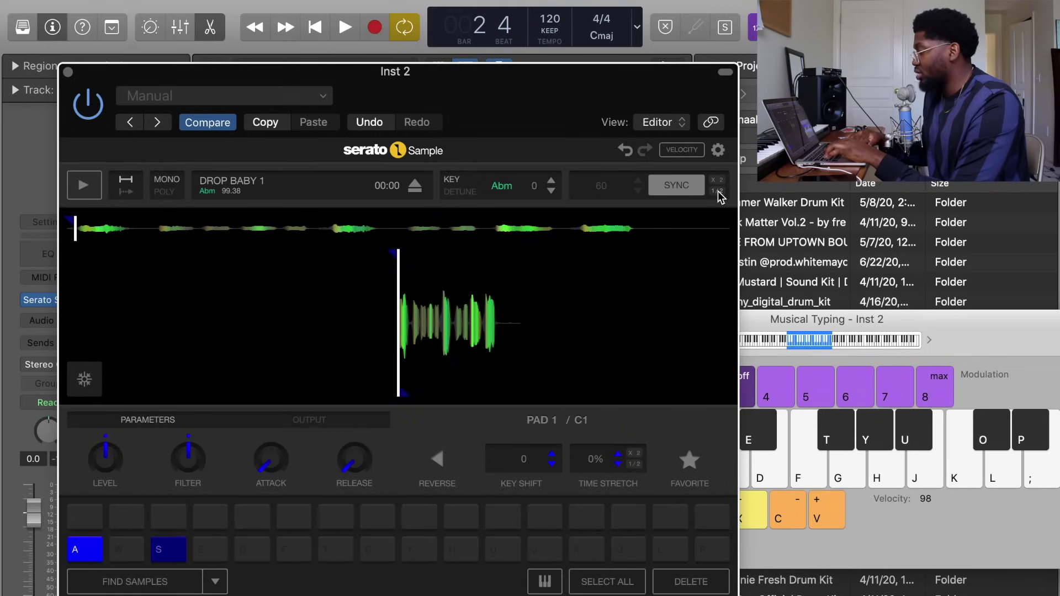
pyautogui.press('a')
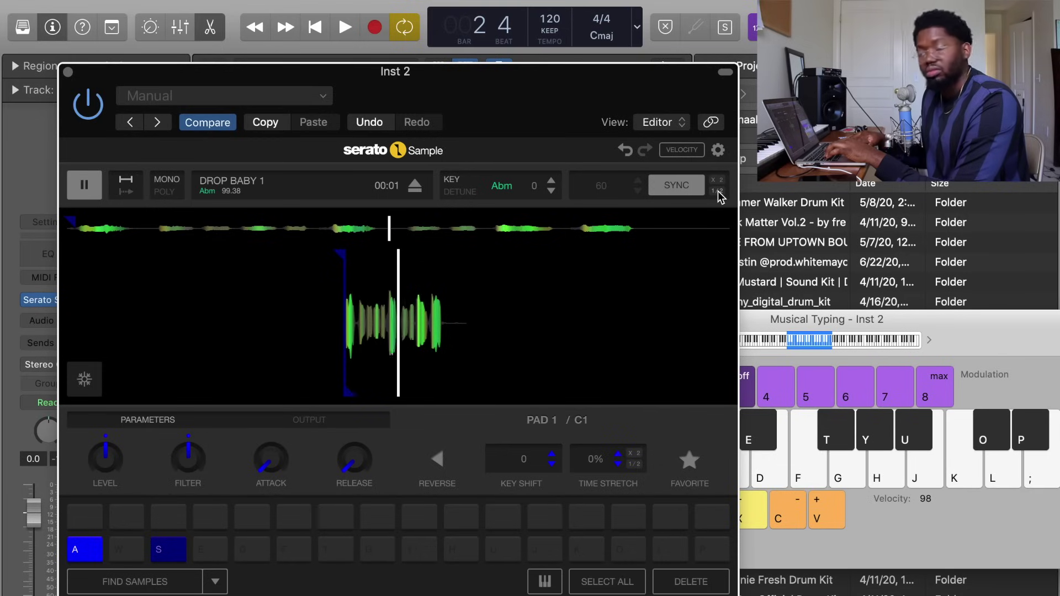
pyautogui.press('Return')
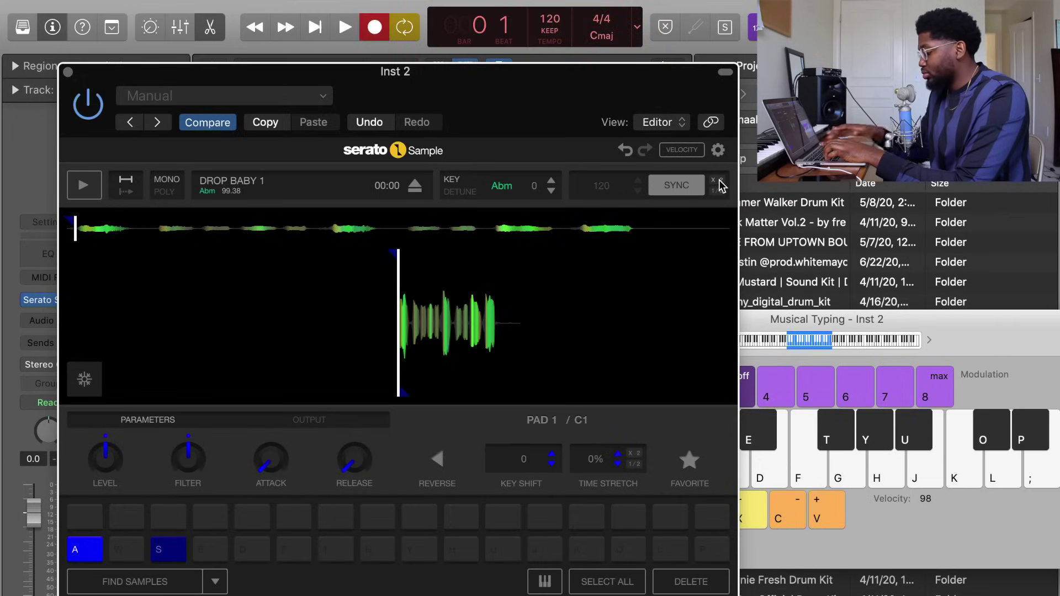
# Step: Record a performance of the pad chops onto the Inst 2 track
pyautogui.press('a')
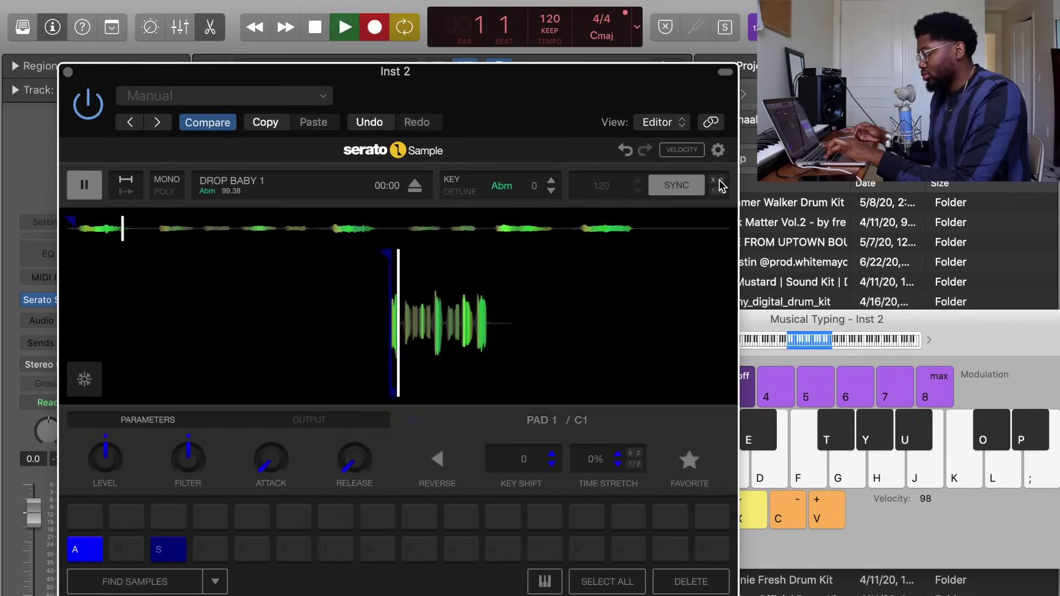
pyautogui.press('a')
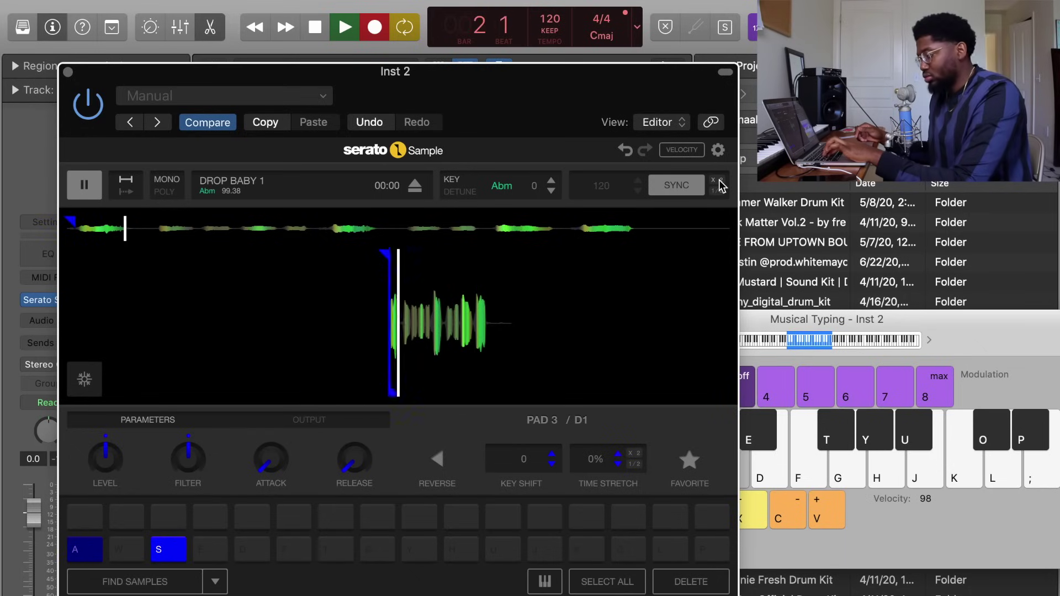
pyautogui.press('a')
pyautogui.press('a')
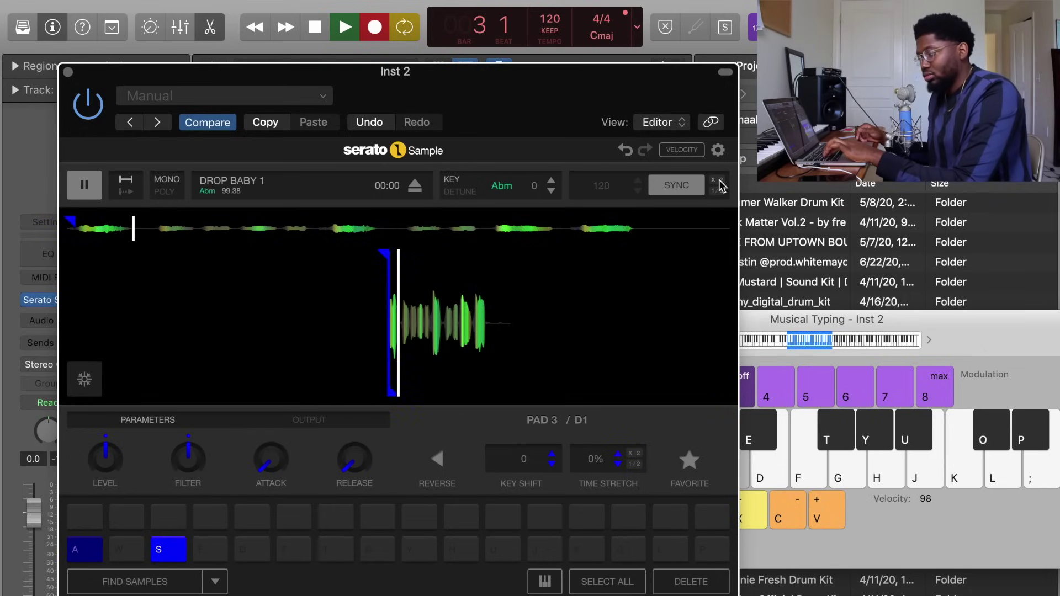
pyautogui.press('a')
pyautogui.press('a')
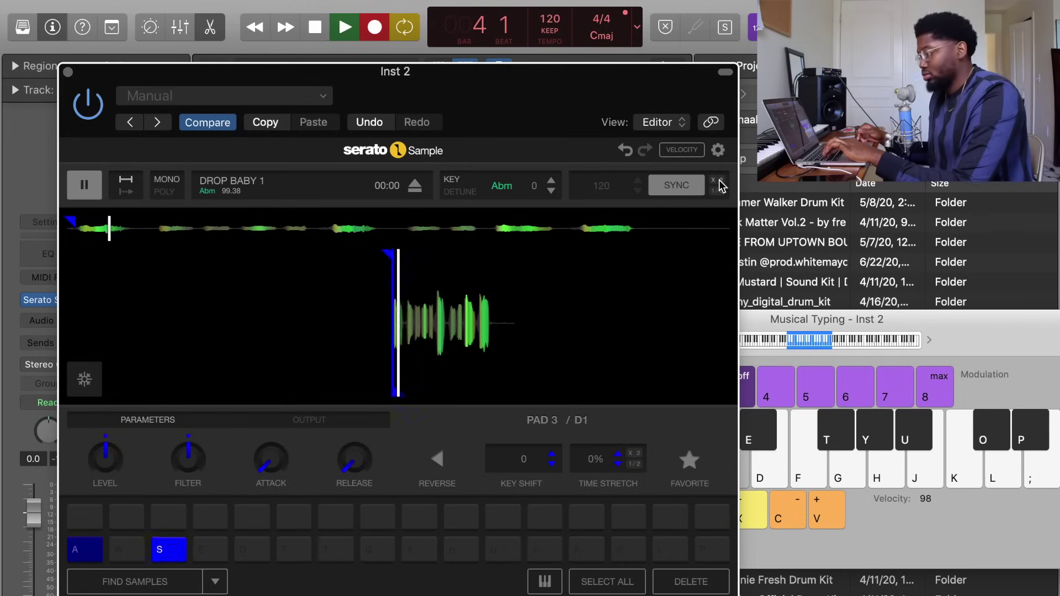
pyautogui.press('a')
pyautogui.press('space')
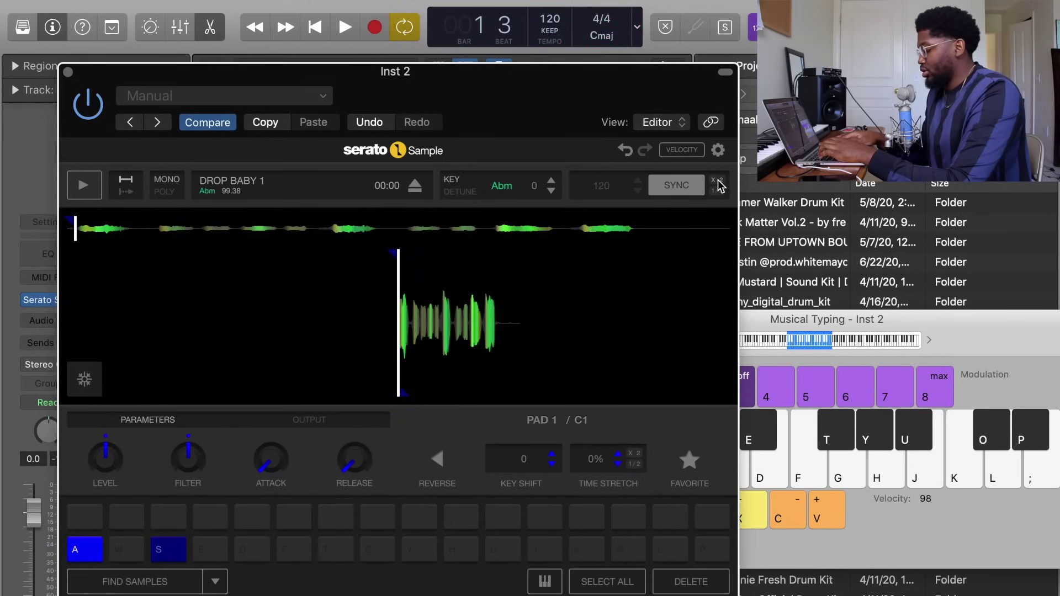
# Step: Open the Inst 2 region, select all nine notes and quantize them to 1/16 notes
pyautogui.click(68, 73)
pyautogui.doubleClick(525, 340)
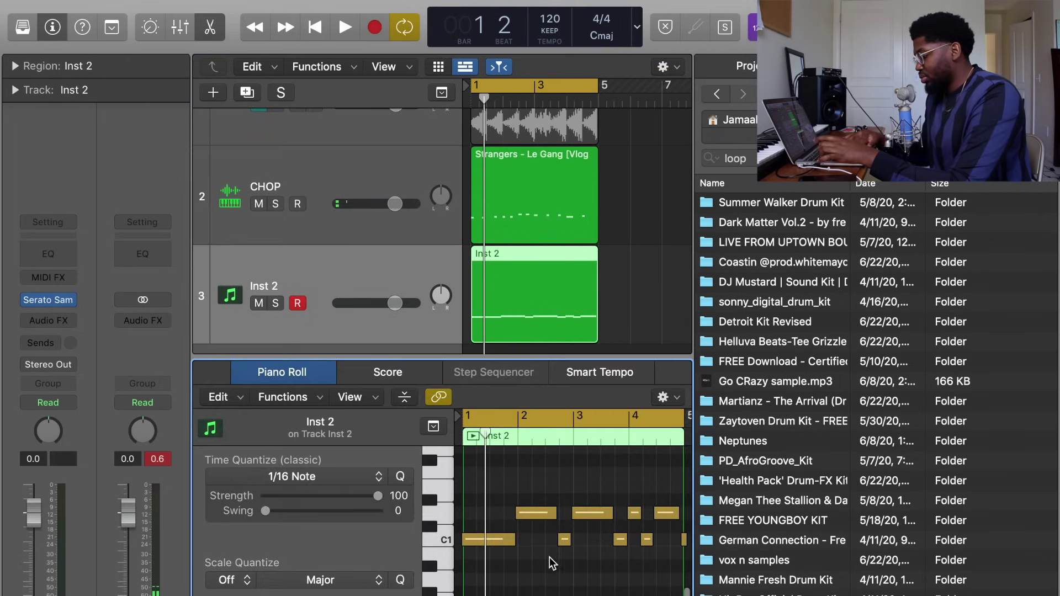
pyautogui.press('super+a')
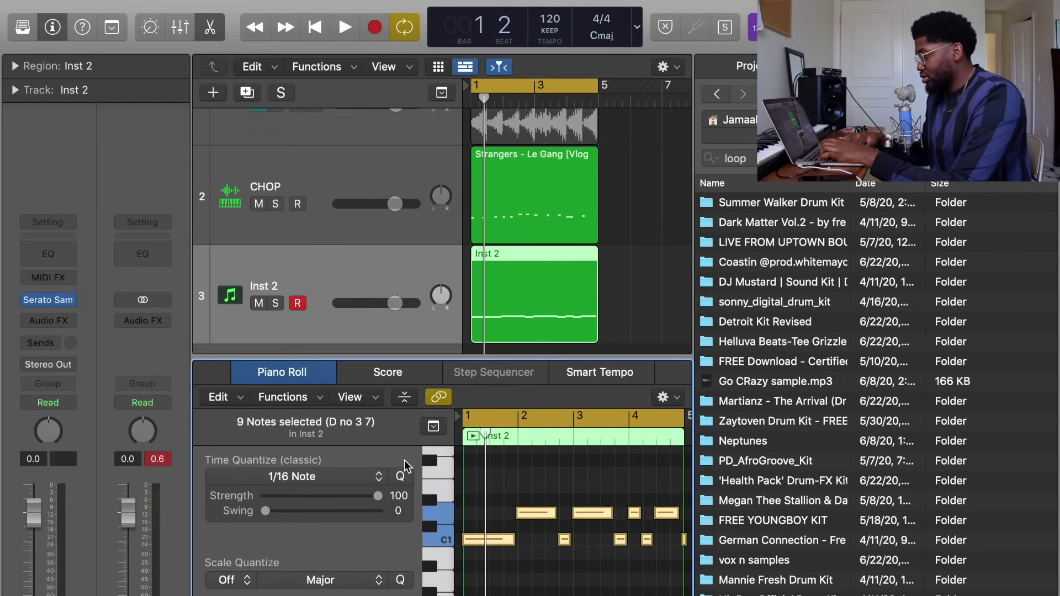
pyautogui.press('space')
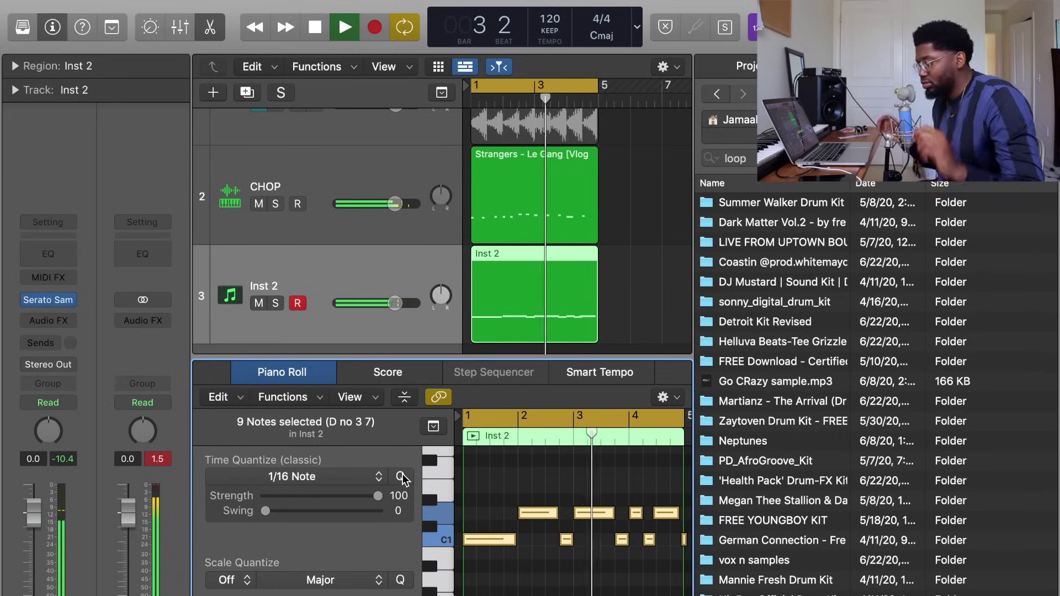
# Step: Close the note editor, mute the CHOP track, and play the arrangement
pyautogui.press('space')
pyautogui.press('p')
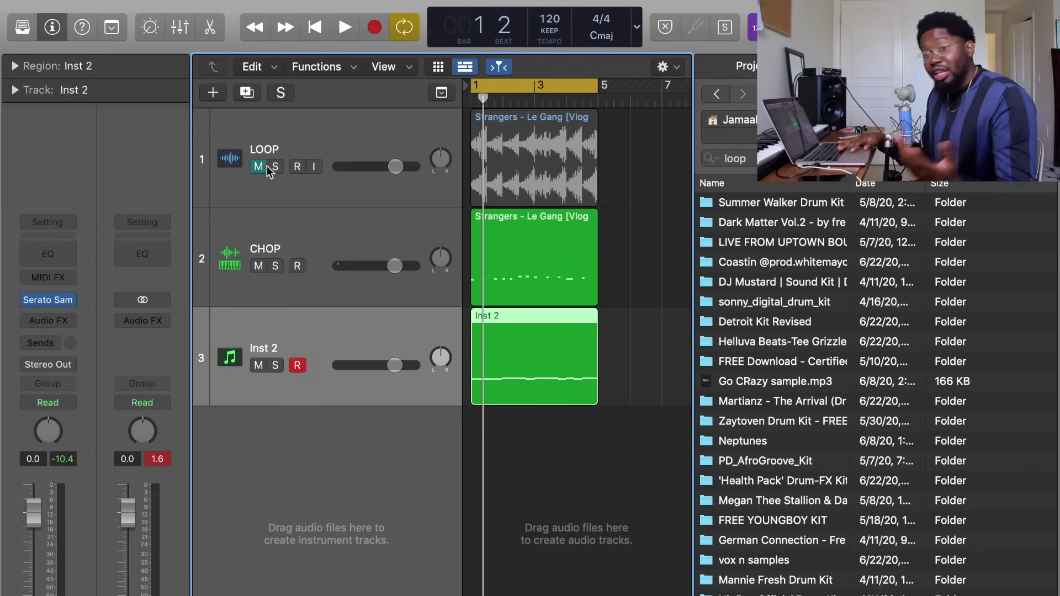
pyautogui.click(259, 266)
pyautogui.press('space')
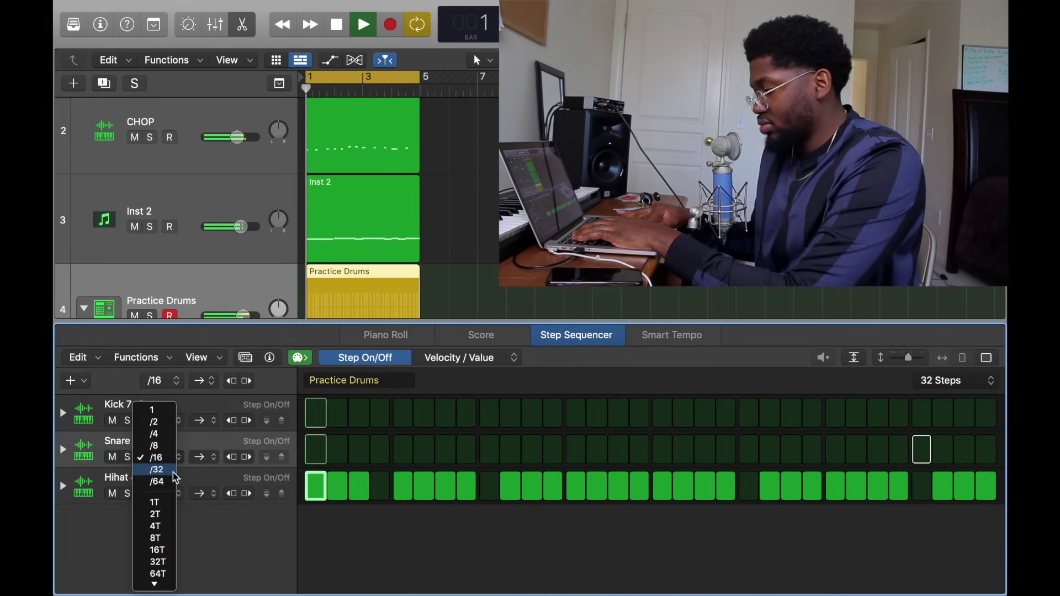
# Step: Set Snare 4's step rate to /32 and add two snare hits
pyautogui.click(165, 470)
pyautogui.click(490, 451)
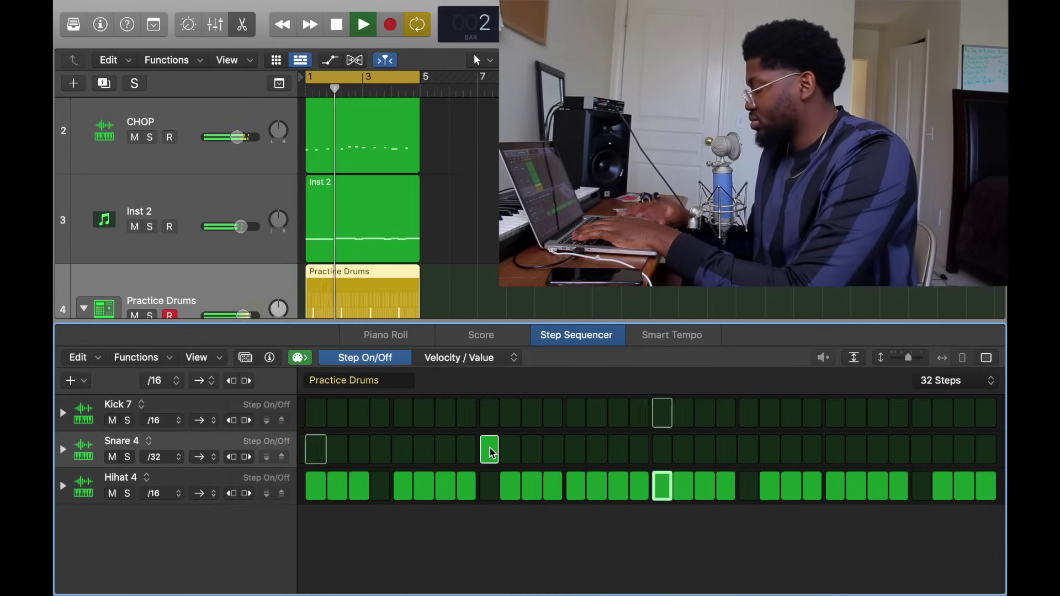
pyautogui.click(834, 450)
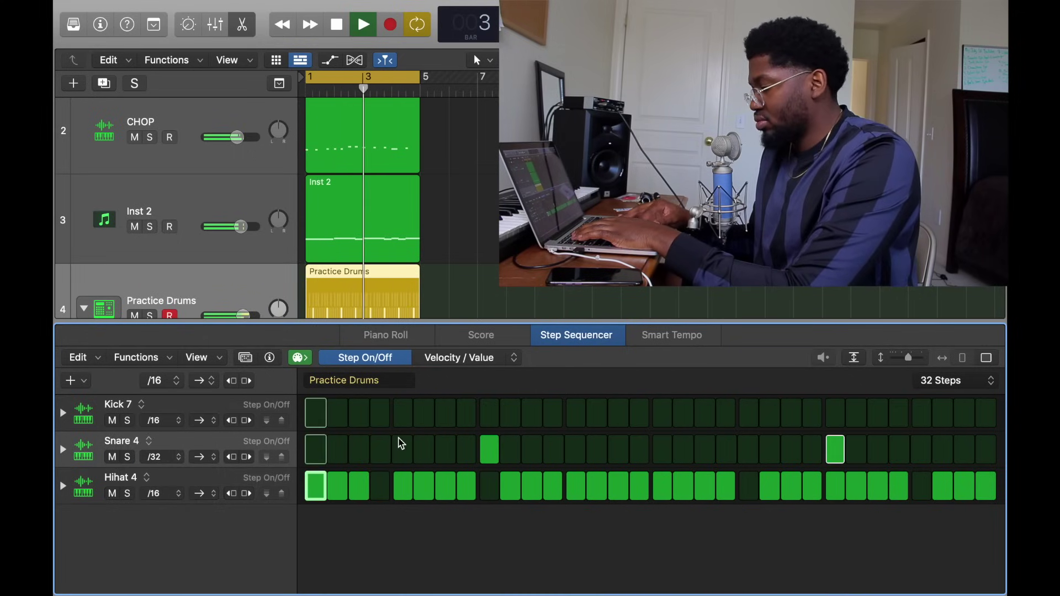
# Step: Add five Kick 7 hits across the Practice Drums pattern
pyautogui.click(315, 413)
pyautogui.click(552, 413)
pyautogui.click(618, 413)
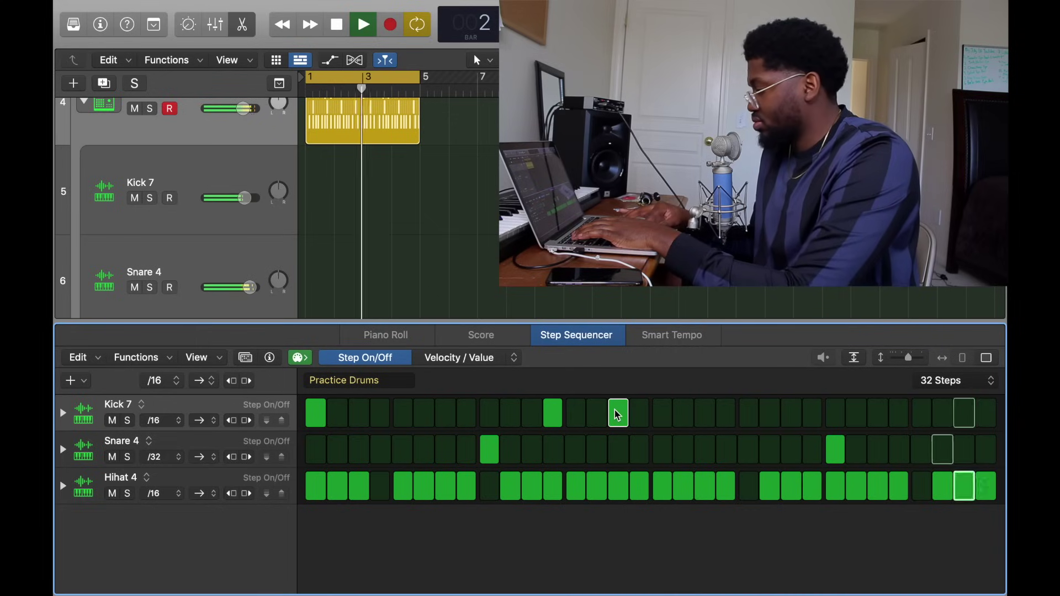
pyautogui.click(748, 413)
pyautogui.click(921, 413)
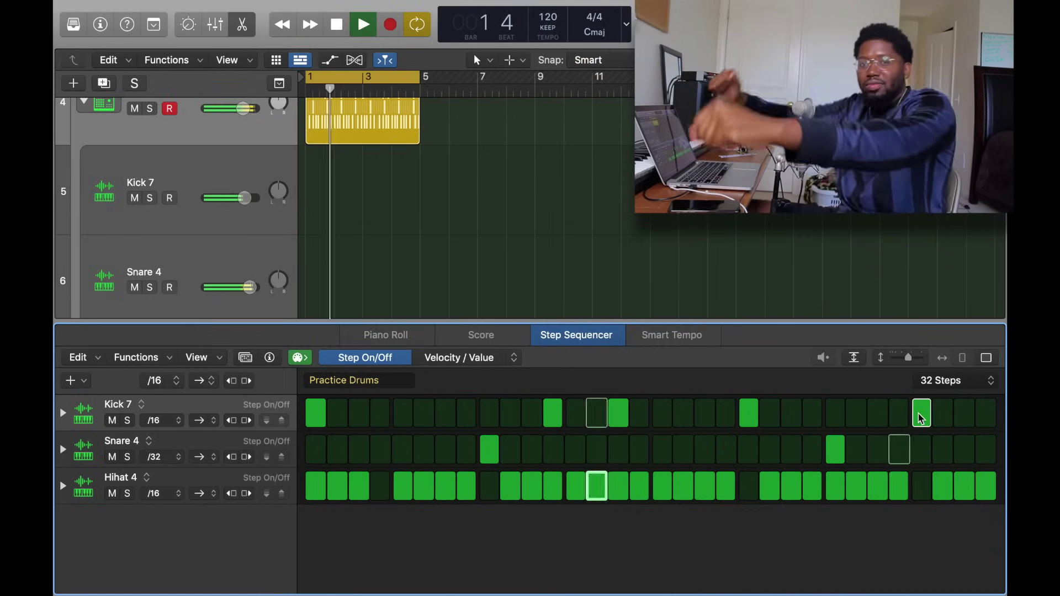